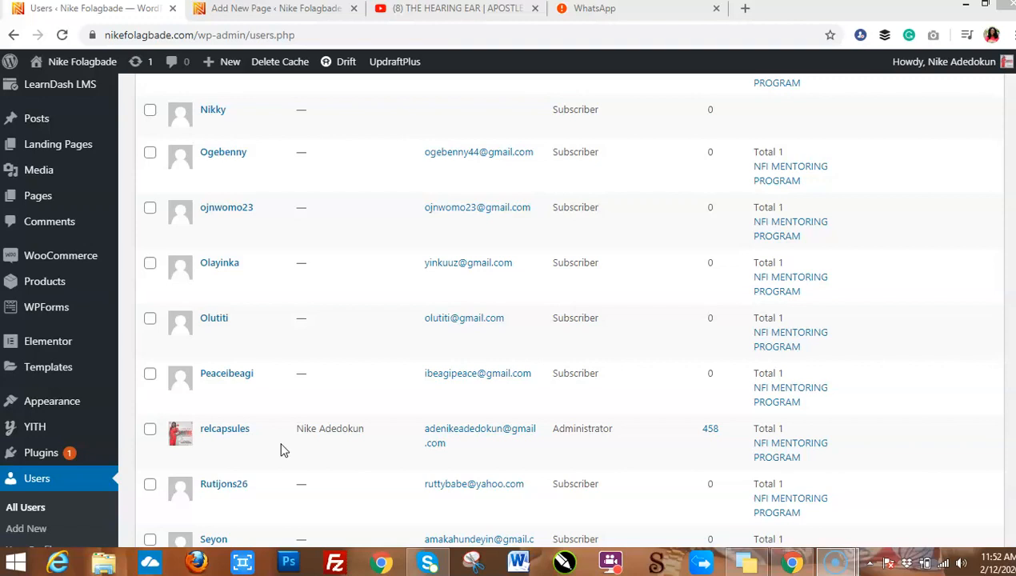
Switch to the open new-page editor and title the page "Test".
mouse_move(109, 195)
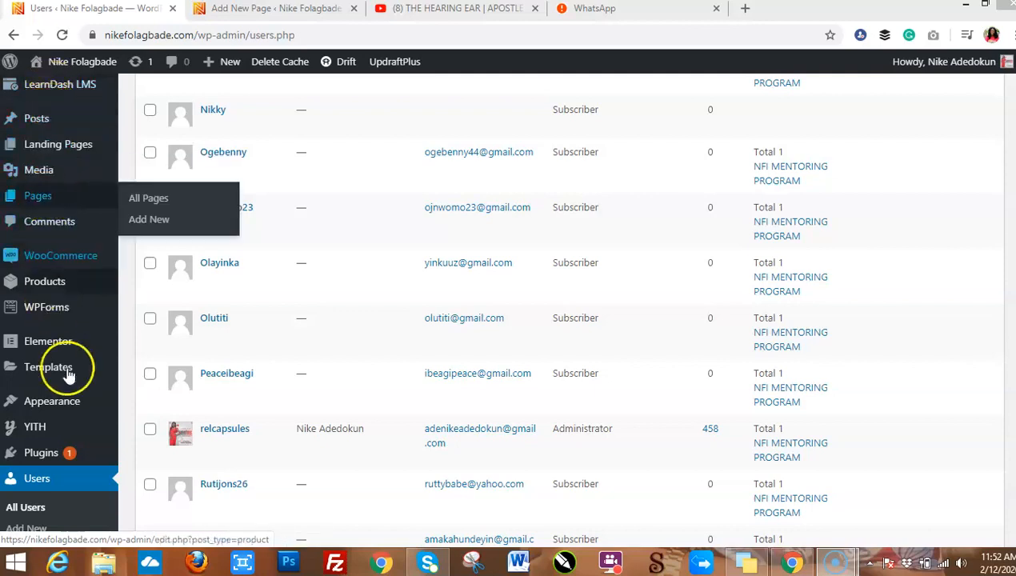
mouse_move(57, 199)
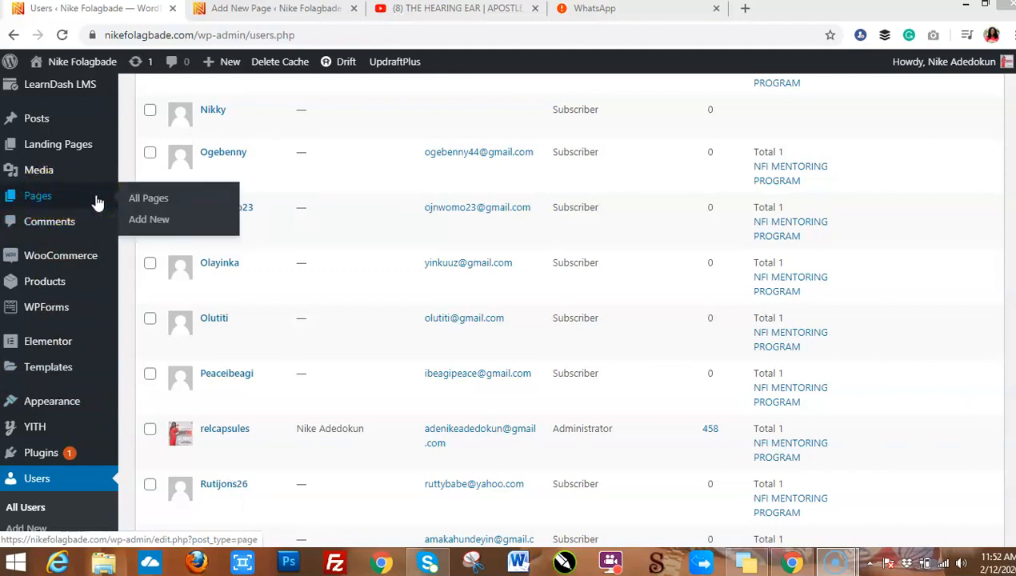
left_click(285, 11)
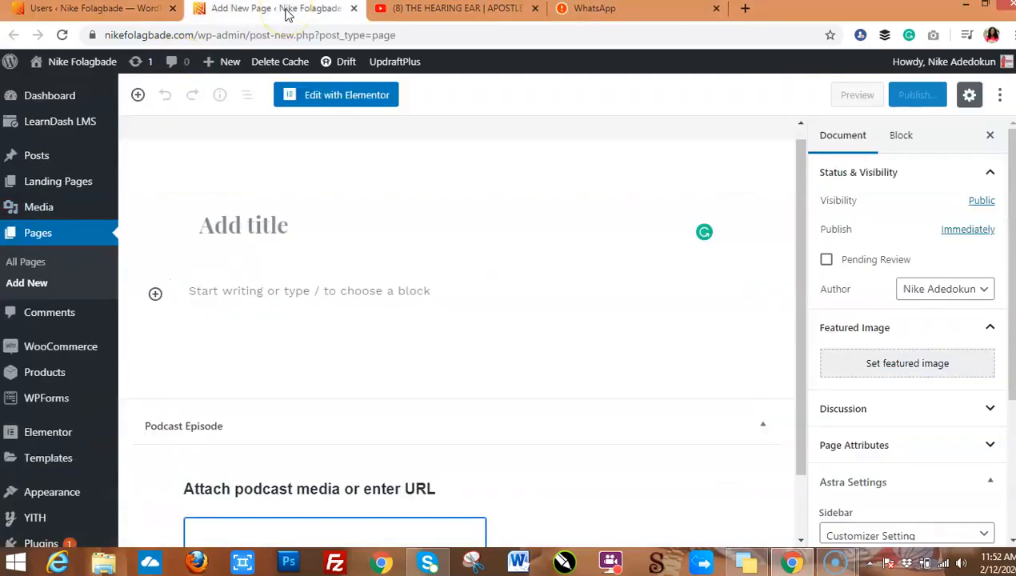
left_click(255, 228)
type("Test")
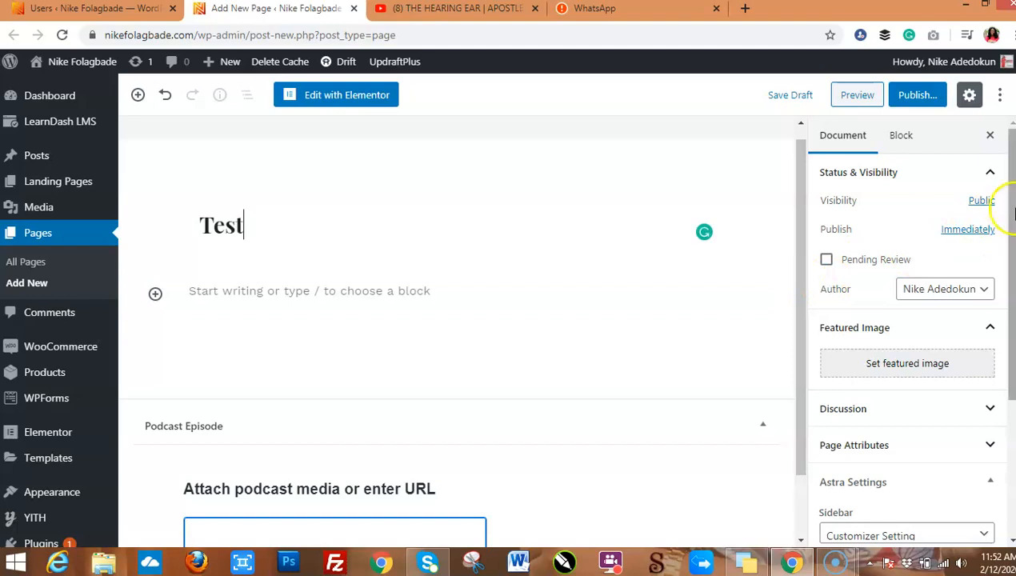
Review the page's document settings and expand the Discussion options.
left_click_drag(1013, 212, 1000, 266)
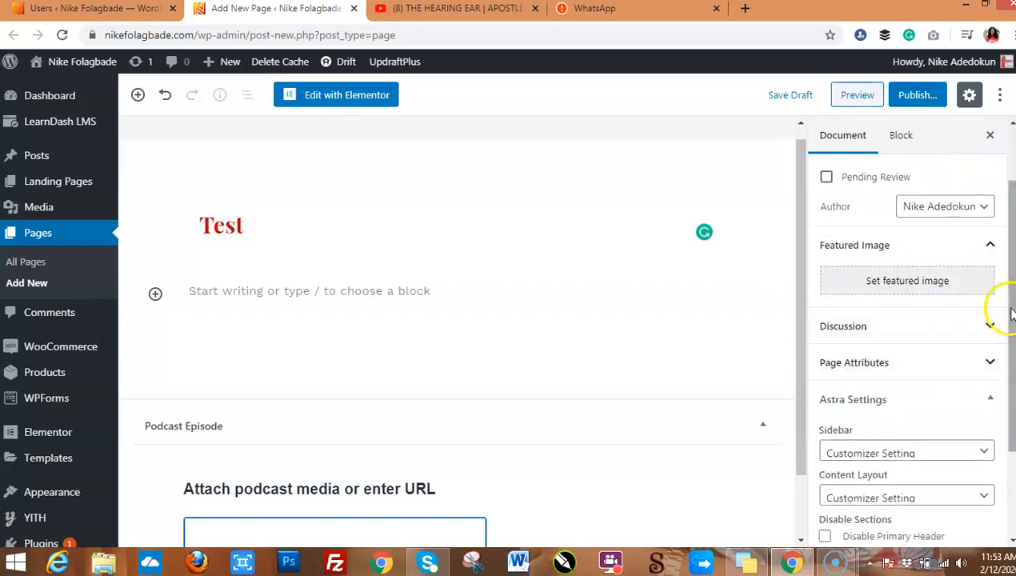
left_click(990, 325)
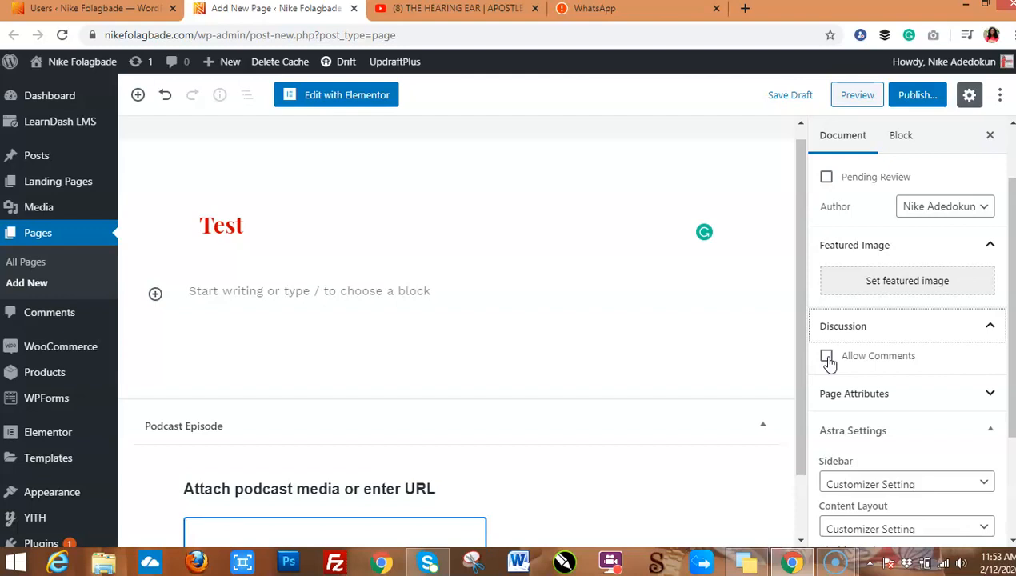
left_click_drag(1013, 376, 1007, 258)
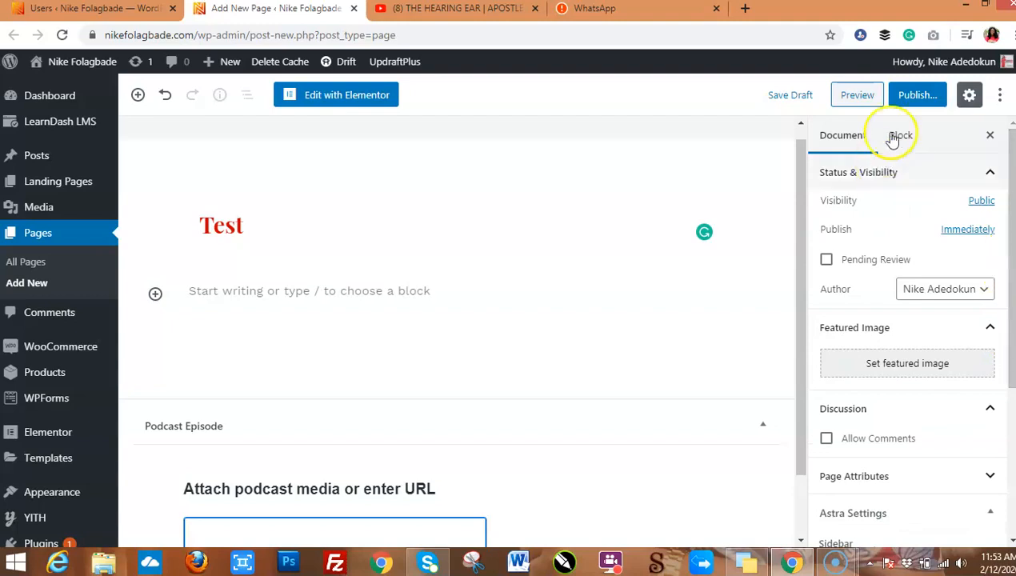
Publish the Test page with public visibility and open it for editing with Elementor.
left_click(917, 96)
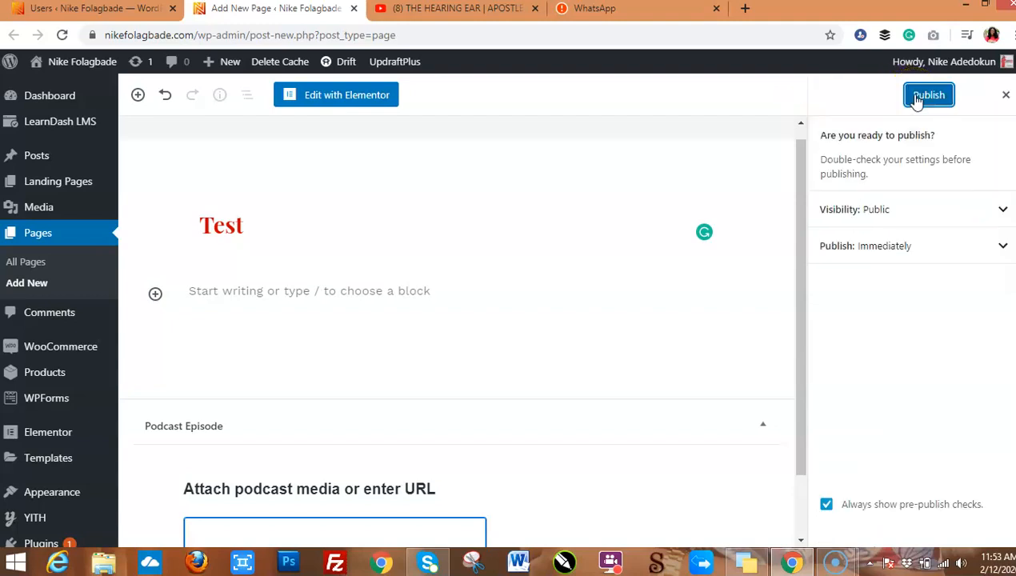
left_click(920, 96)
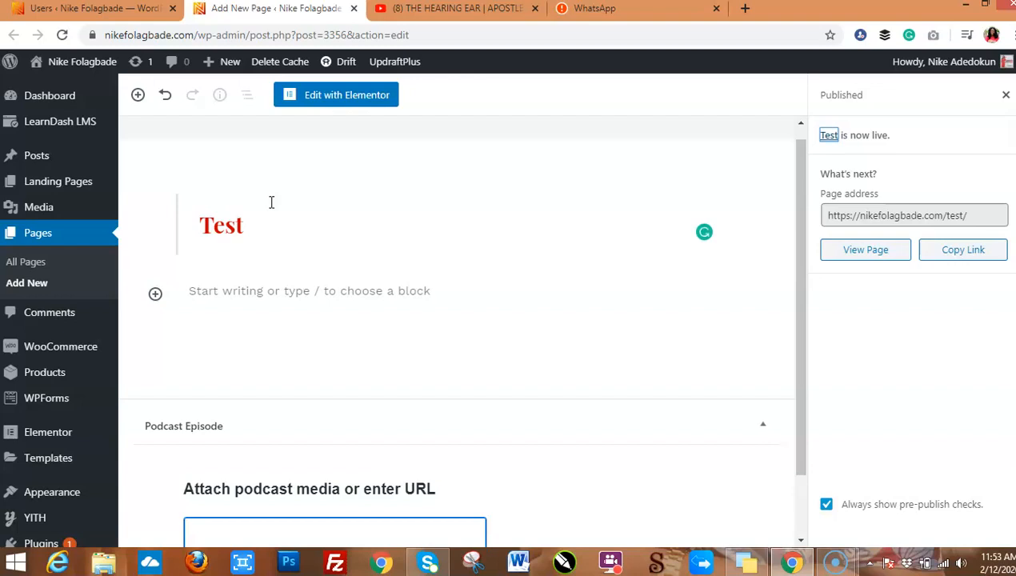
left_click(359, 106)
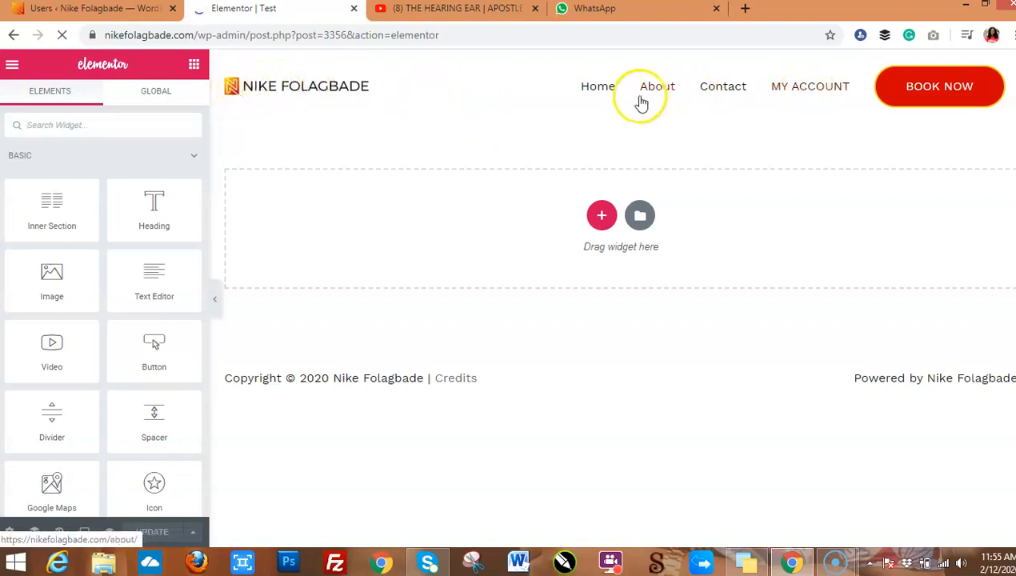
left_click(338, 88)
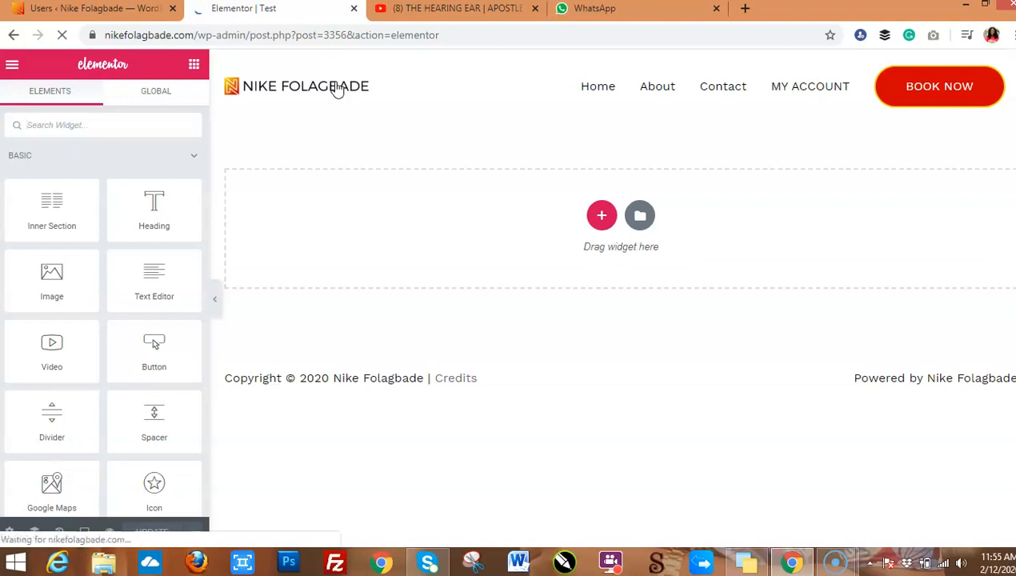
left_click(490, 100)
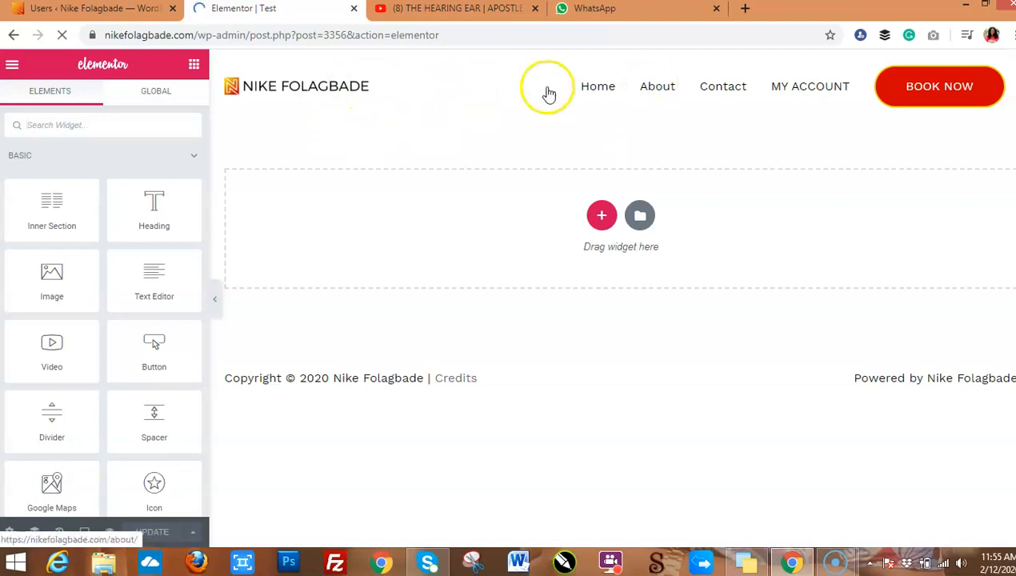
left_click(243, 90)
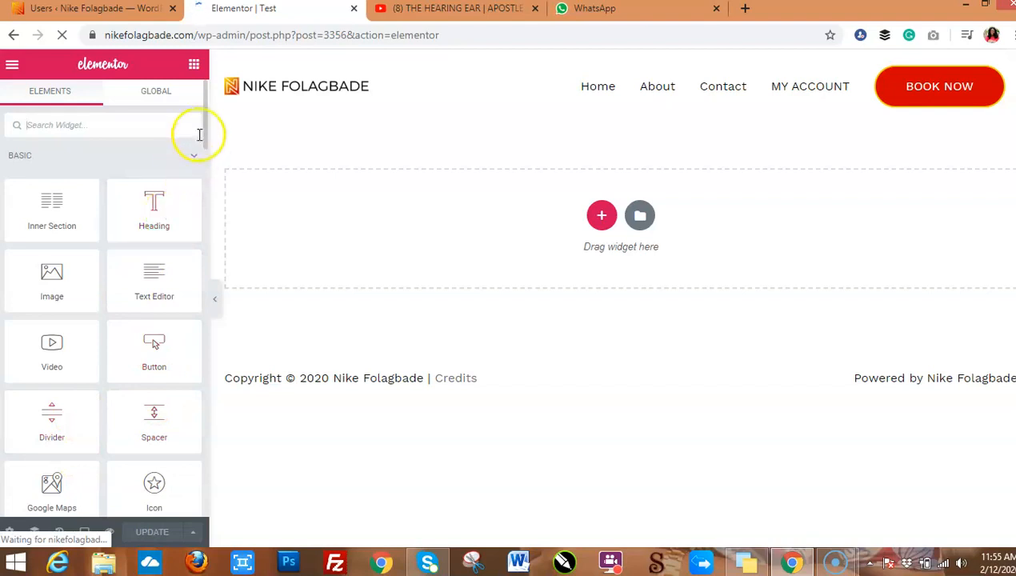
left_click_drag(203, 130, 208, 95)
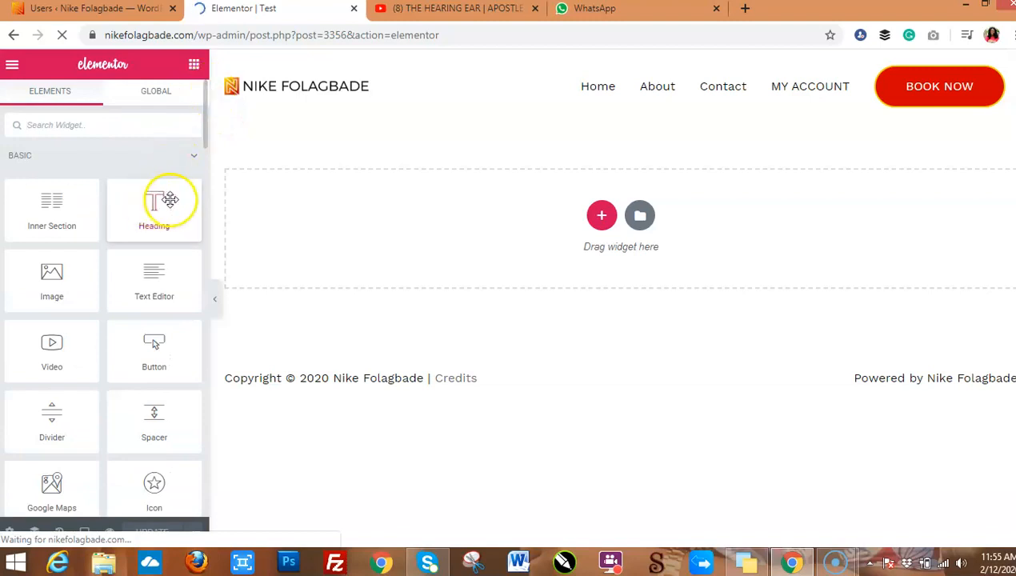
left_click_drag(153, 207, 391, 205)
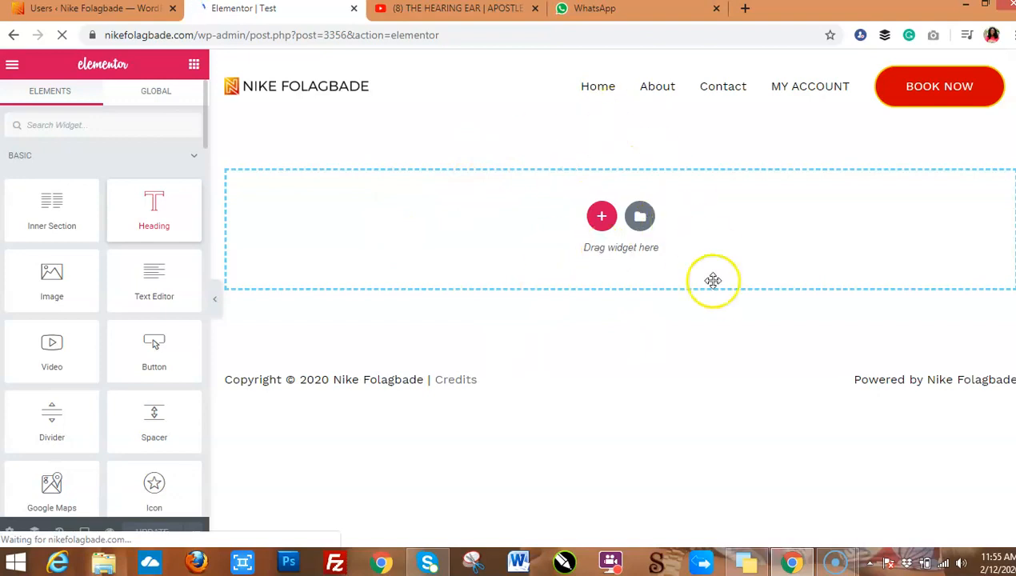
left_click_drag(601, 218, 601, 224)
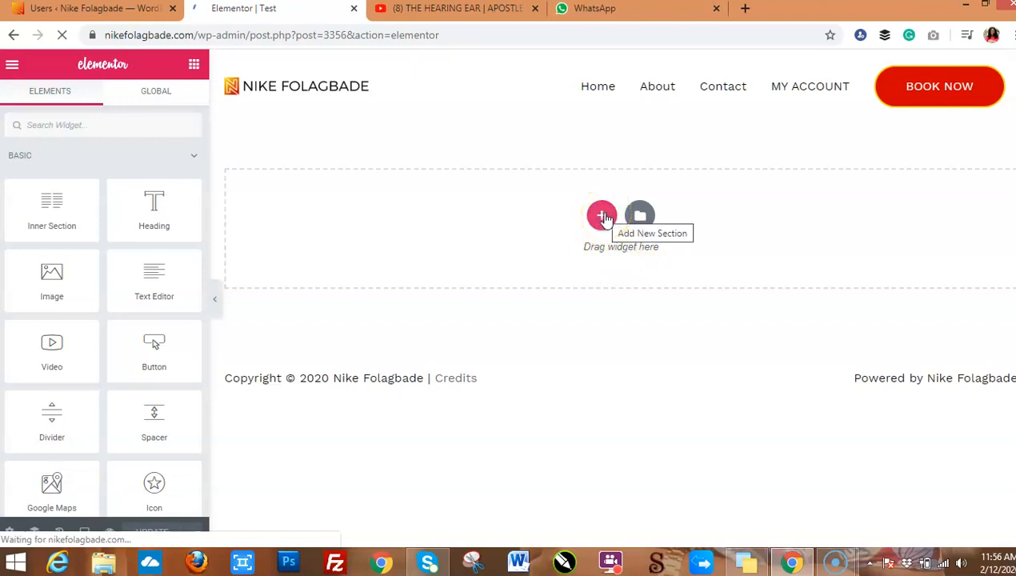
left_click(641, 216)
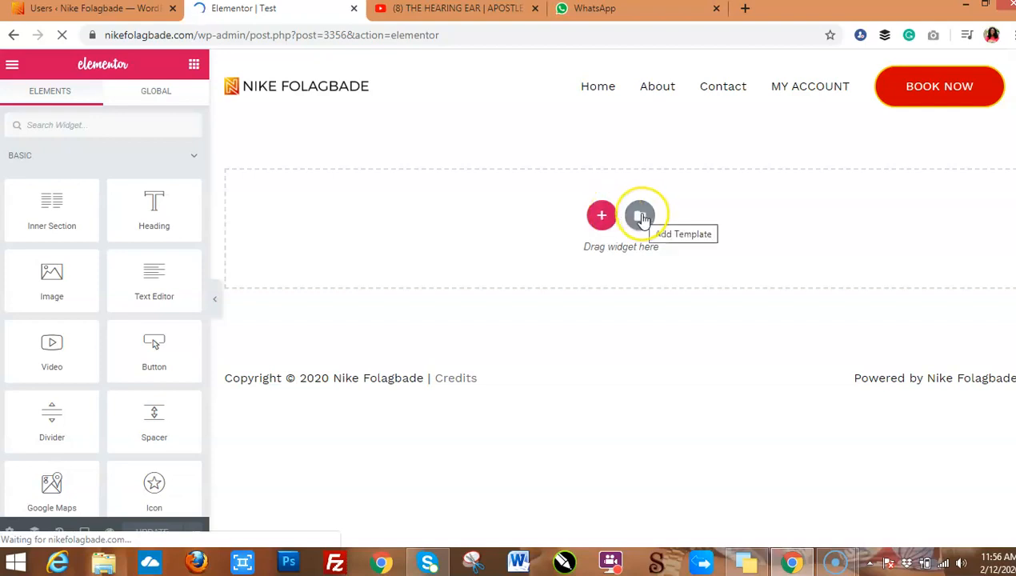
Add a new single-column section to the page and place a Heading widget inside it.
left_click(601, 217)
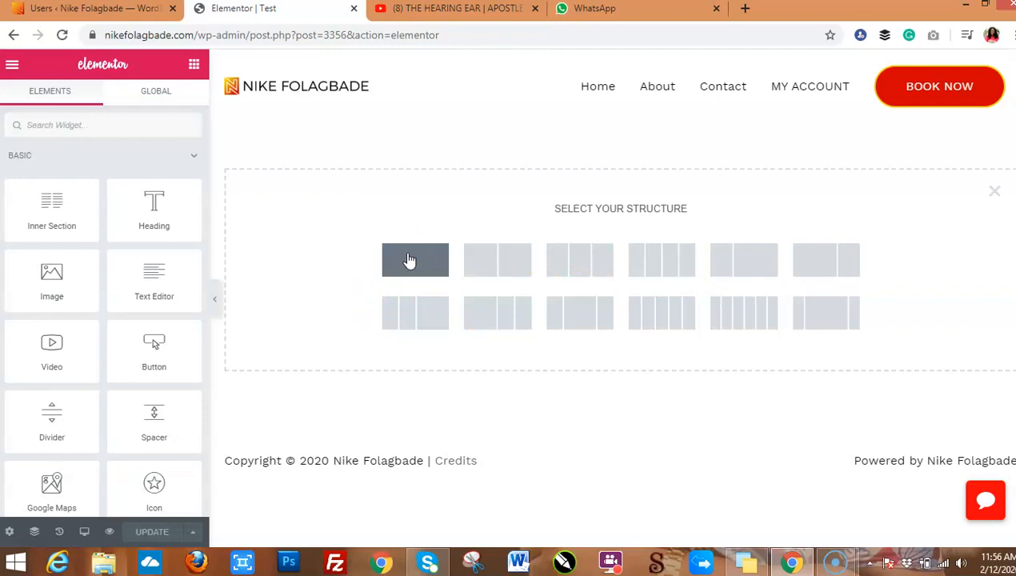
left_click(408, 260)
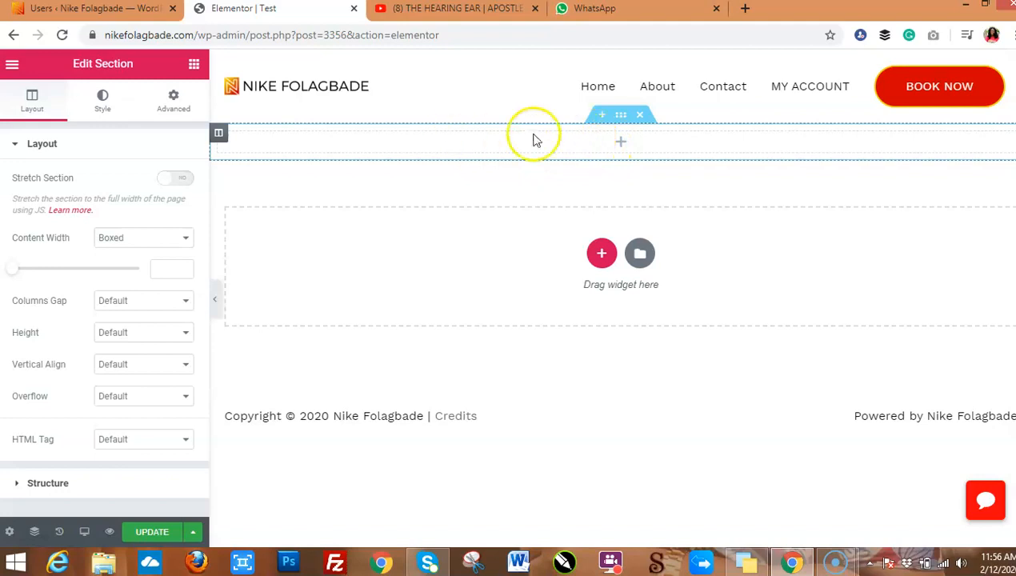
left_click(193, 65)
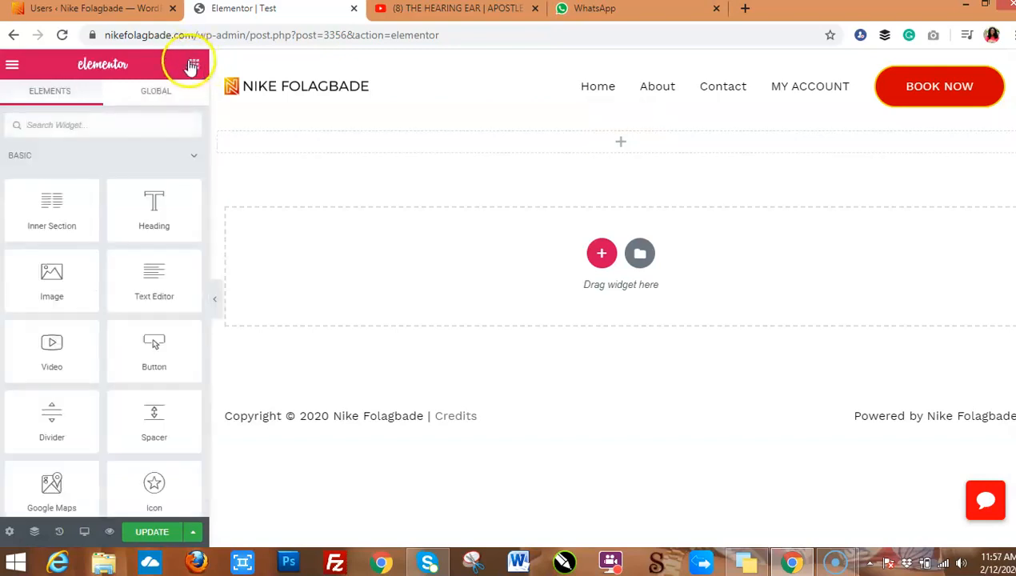
left_click_drag(141, 204, 406, 141)
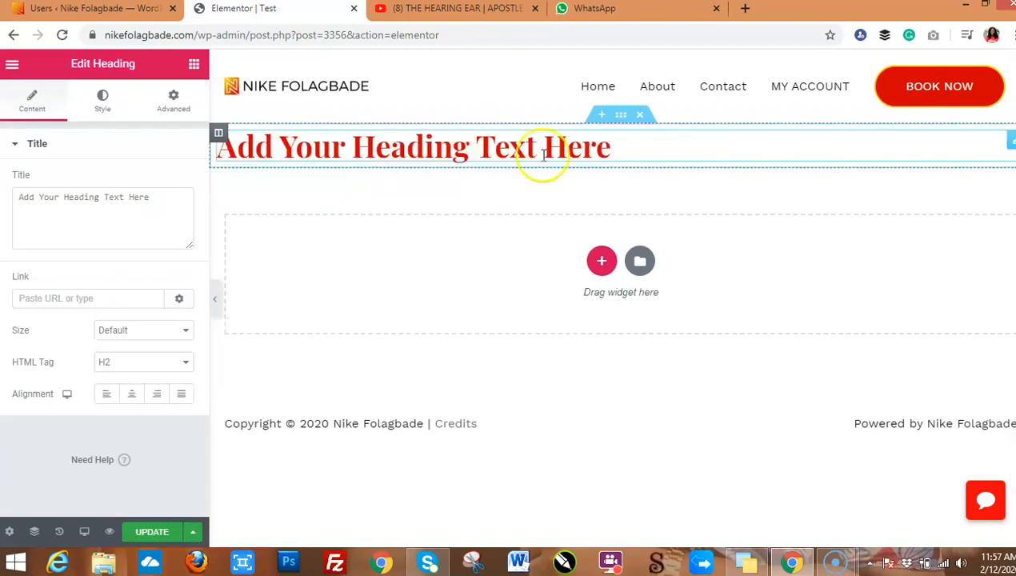
Replace the placeholder heading text with "Testing the way it works".
left_click_drag(170, 202, 16, 199)
double_click(16, 199)
key("BackSpace")
type("Test")
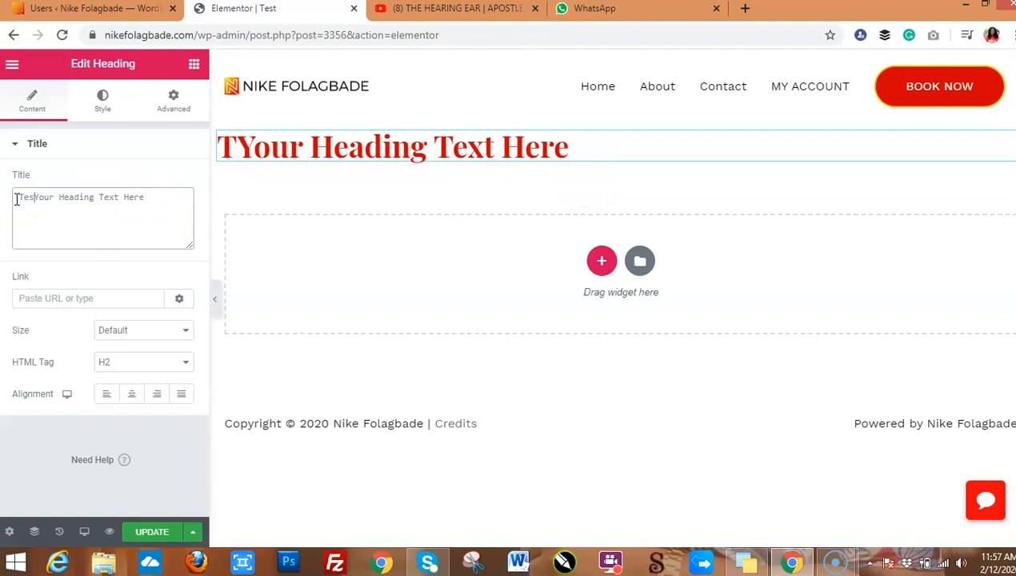
type("ing the way it")
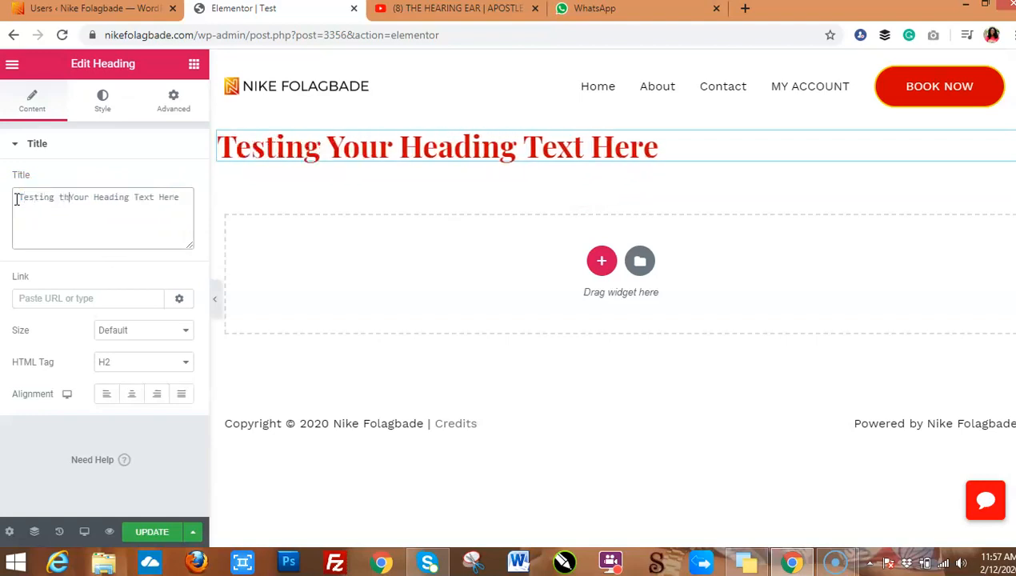
type(" wor")
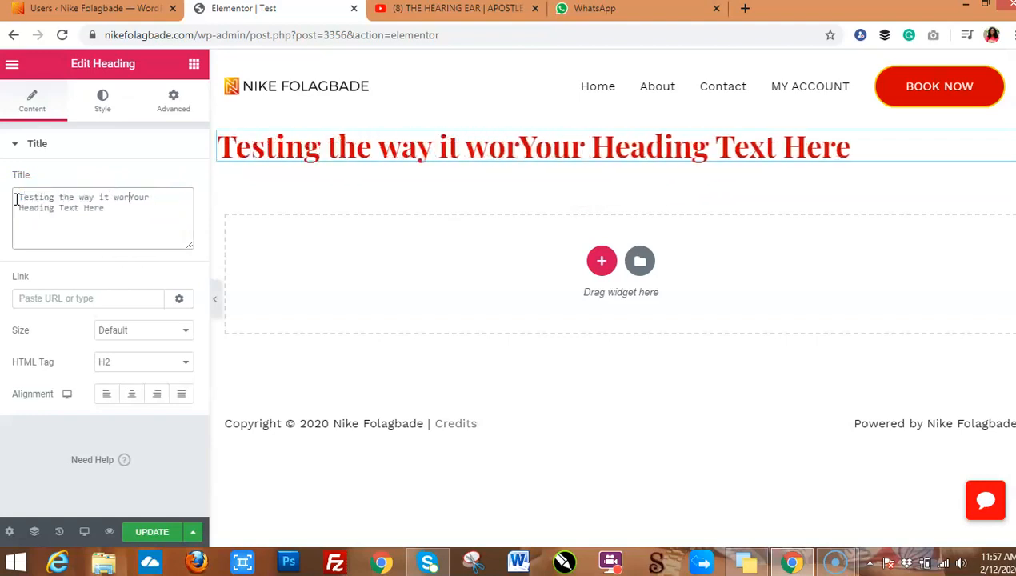
type("ks")
left_click_drag(105, 208, 18, 209)
key("BackSpace")
key("BackSpace")
key("BackSpace")
key("BackSpace")
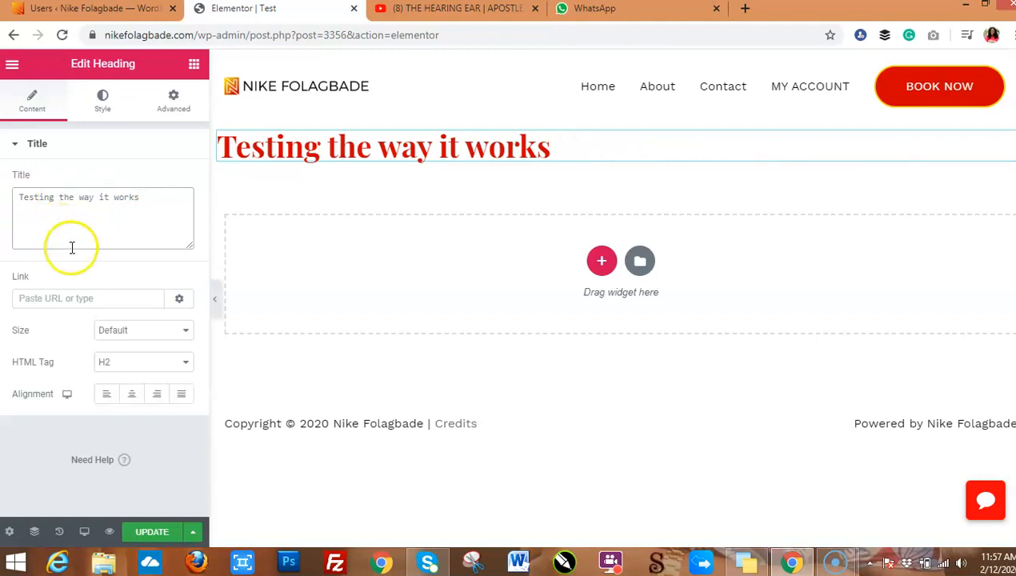
Centre the heading and set its text color to green #23A455.
left_click(132, 395)
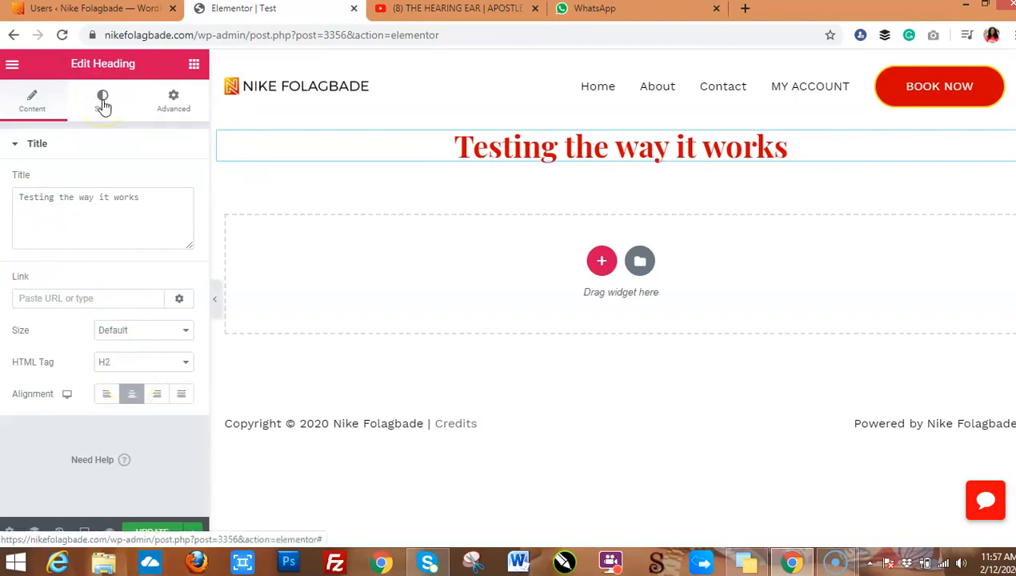
left_click(102, 102)
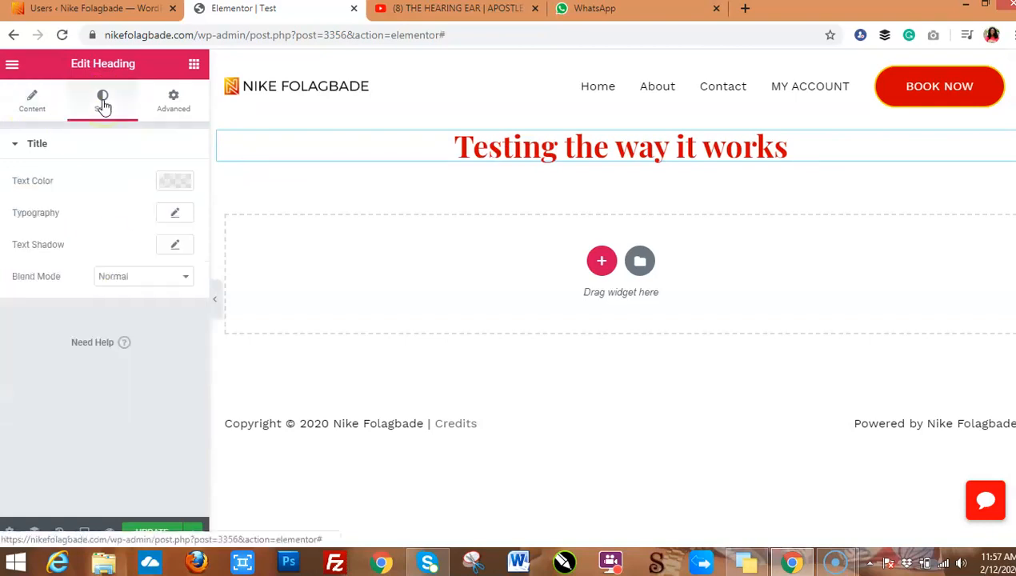
left_click(174, 184)
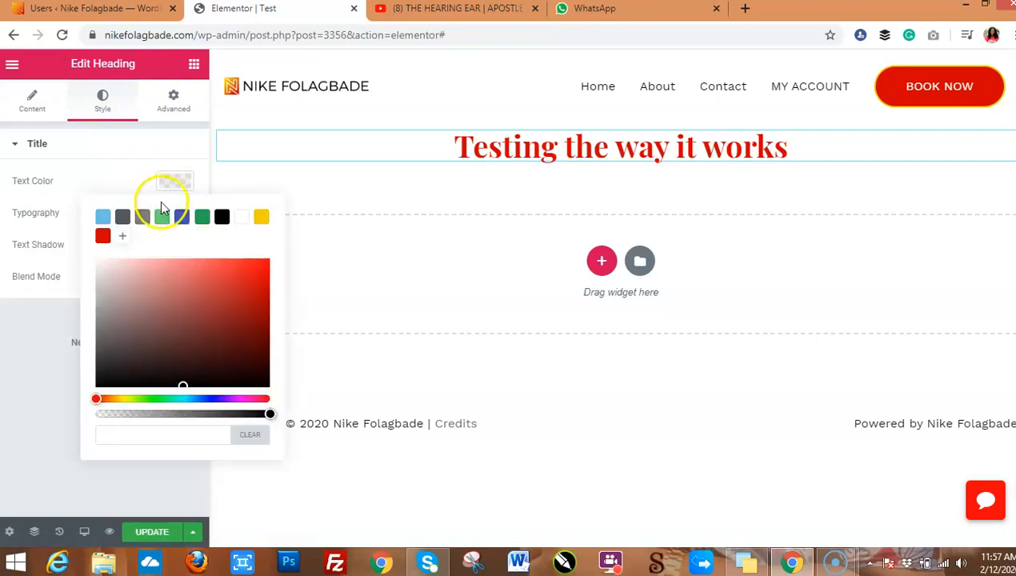
left_click(202, 221)
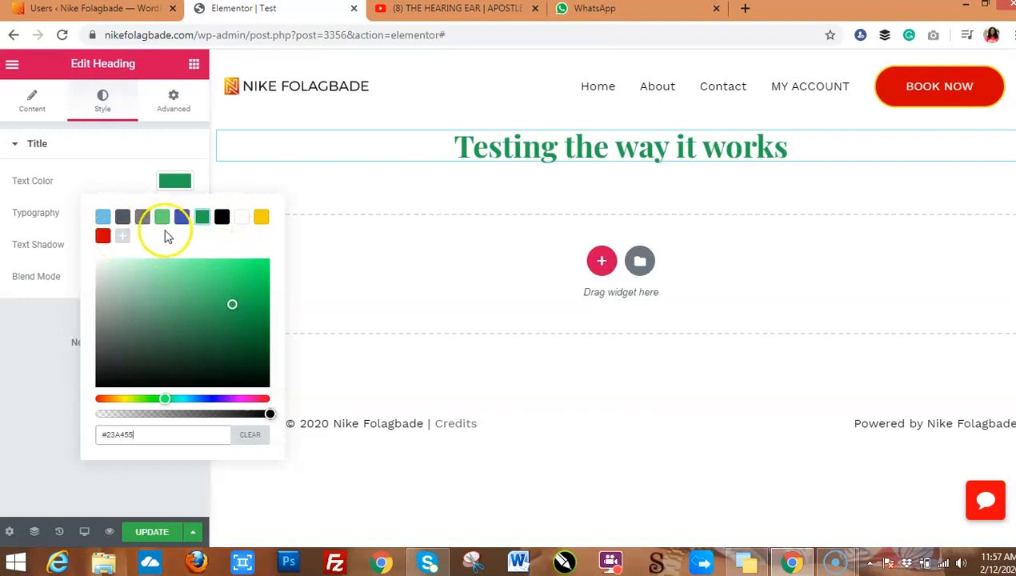
left_click(24, 373)
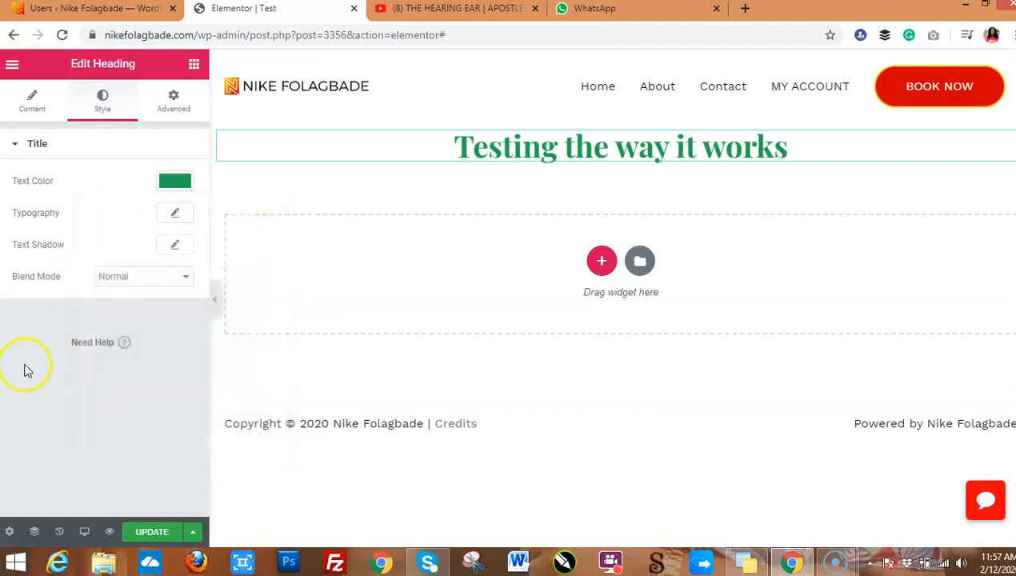
Set the heading's typography to the Arial family, size 17 px and weight 100.
left_click(178, 219)
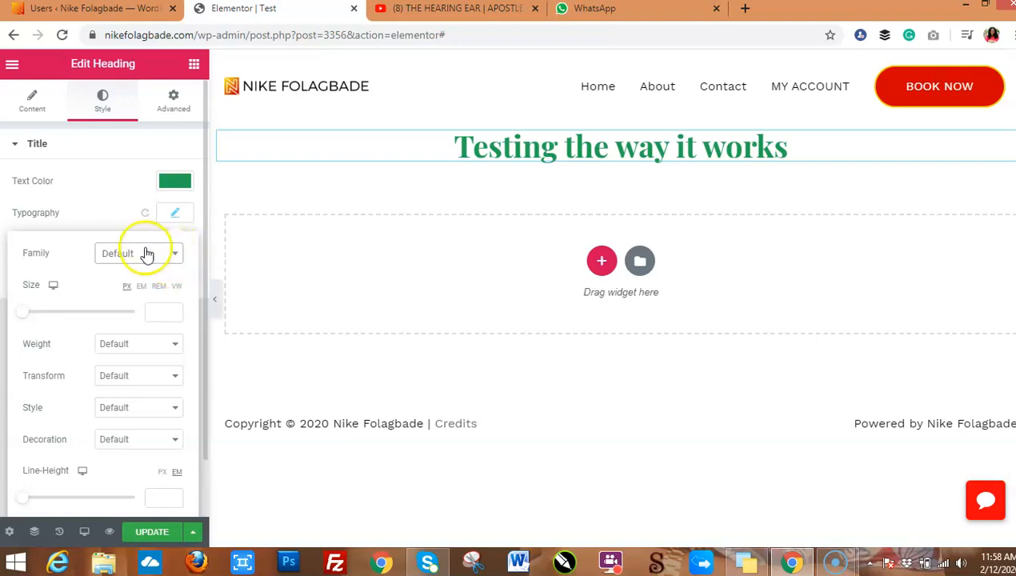
left_click(175, 255)
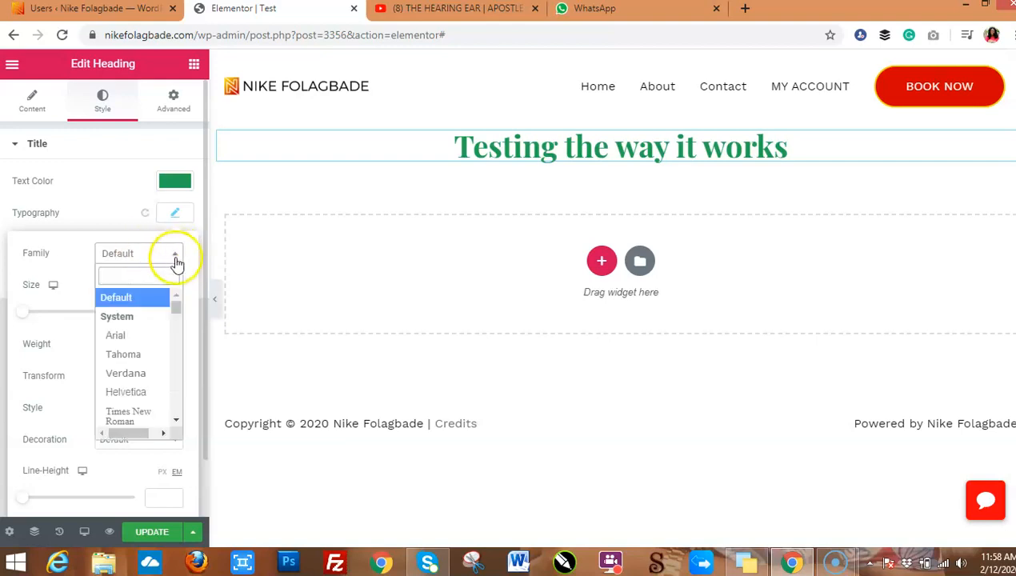
left_click(132, 336)
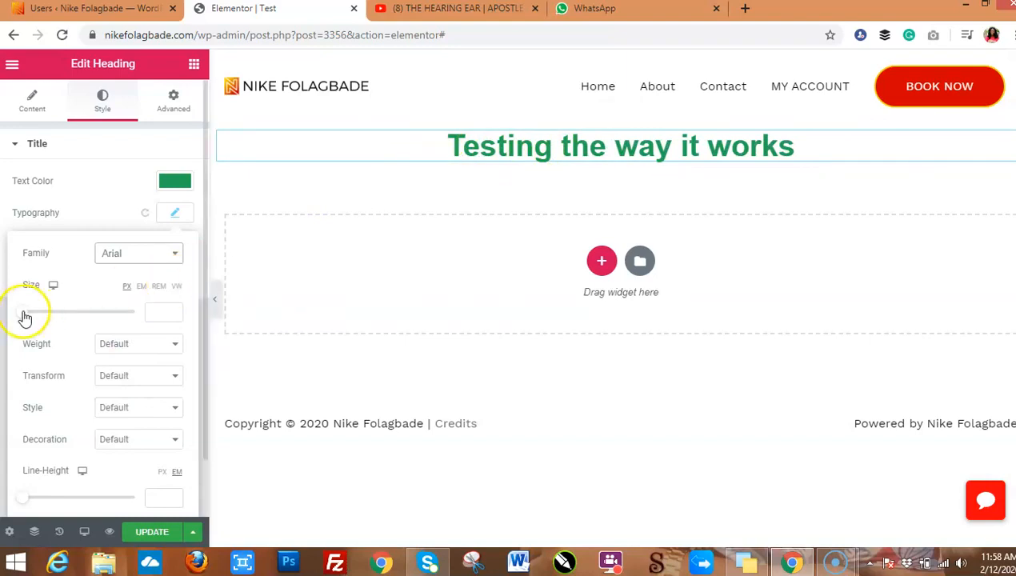
mouse_move(32, 318)
left_mouse_down()
mouse_move(63, 318)
mouse_move(34, 318)
left_mouse_up()
left_click(143, 351)
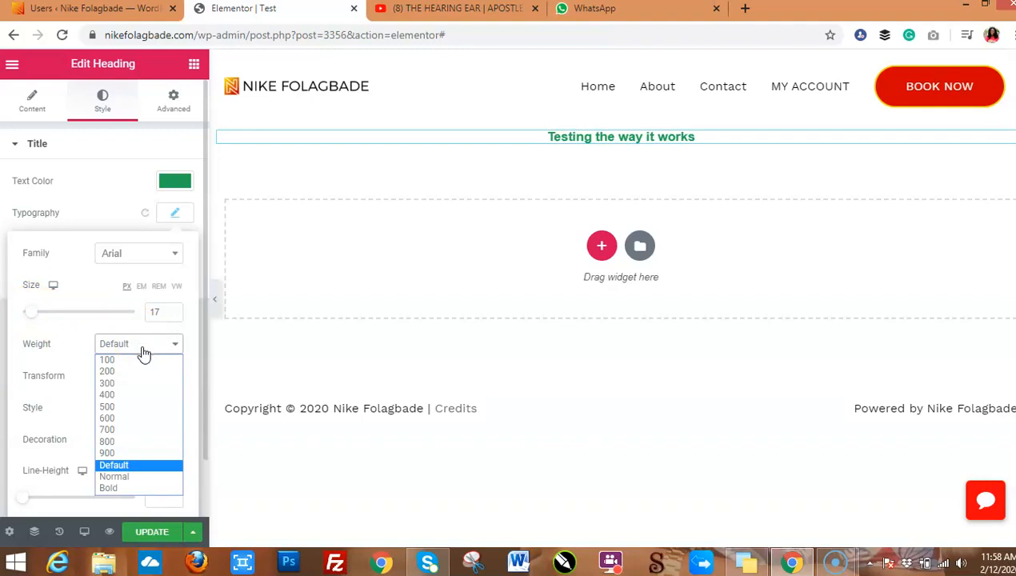
left_click(139, 361)
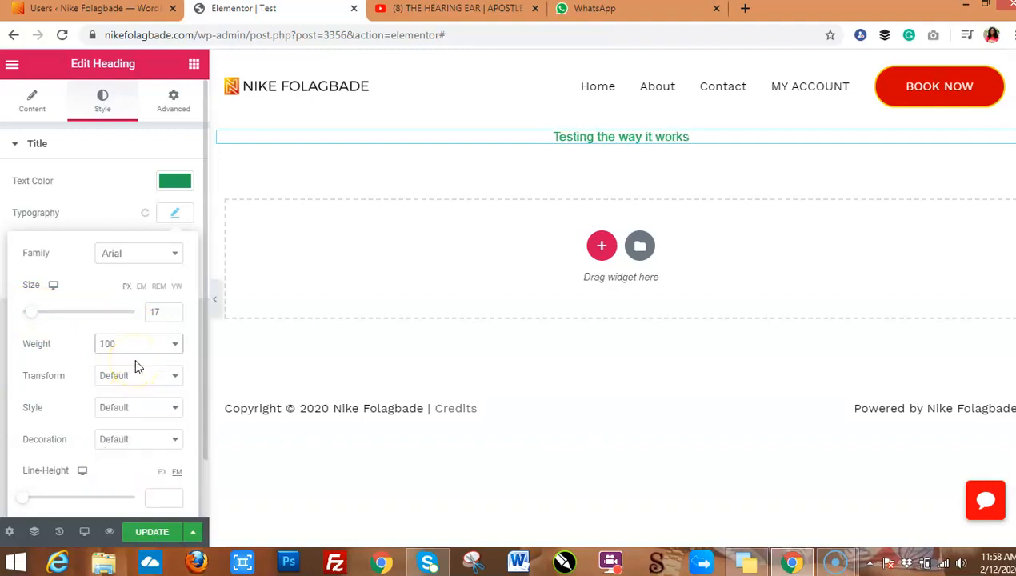
Enlarge the heading to 51 px, try the Bold weight on it, and set its weight to 500.
left_click_drag(29, 316, 50, 317)
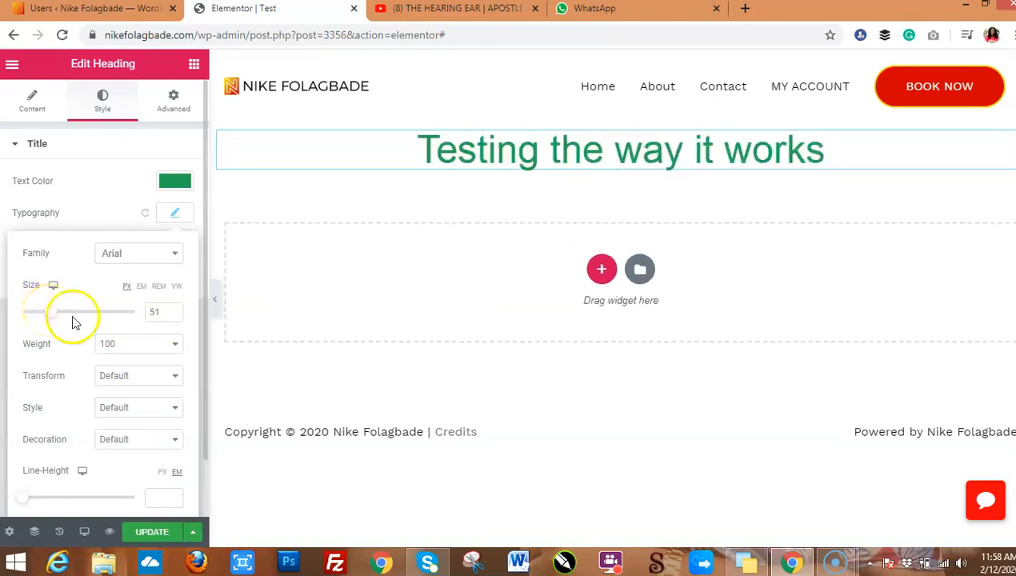
left_click(120, 352)
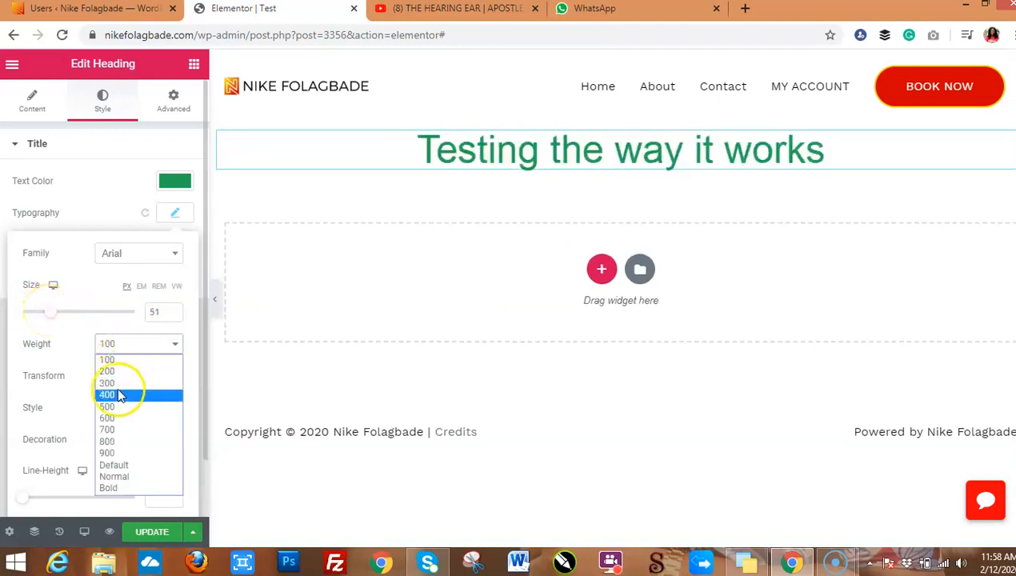
left_click(124, 489)
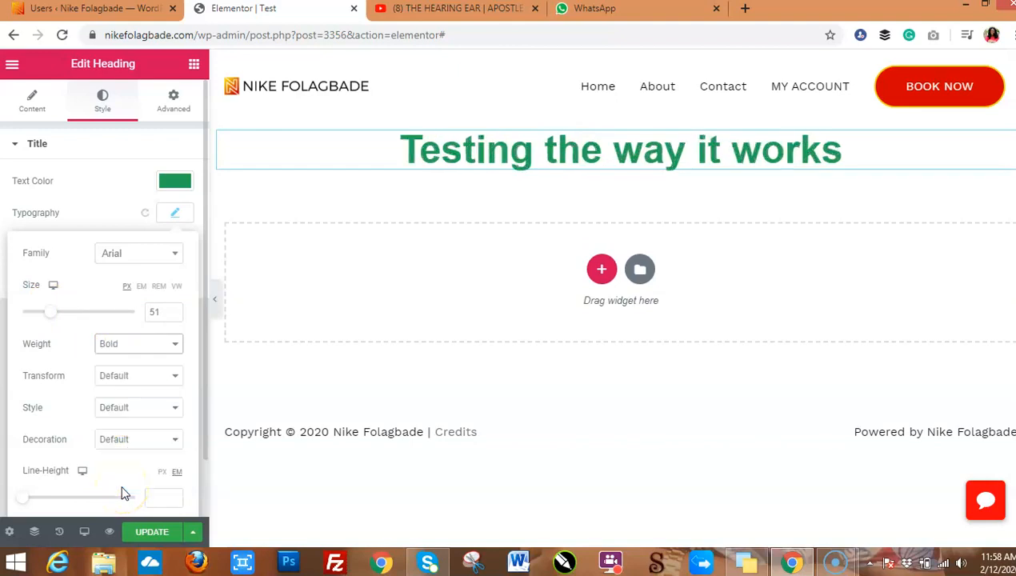
left_click(140, 344)
left_click(123, 409)
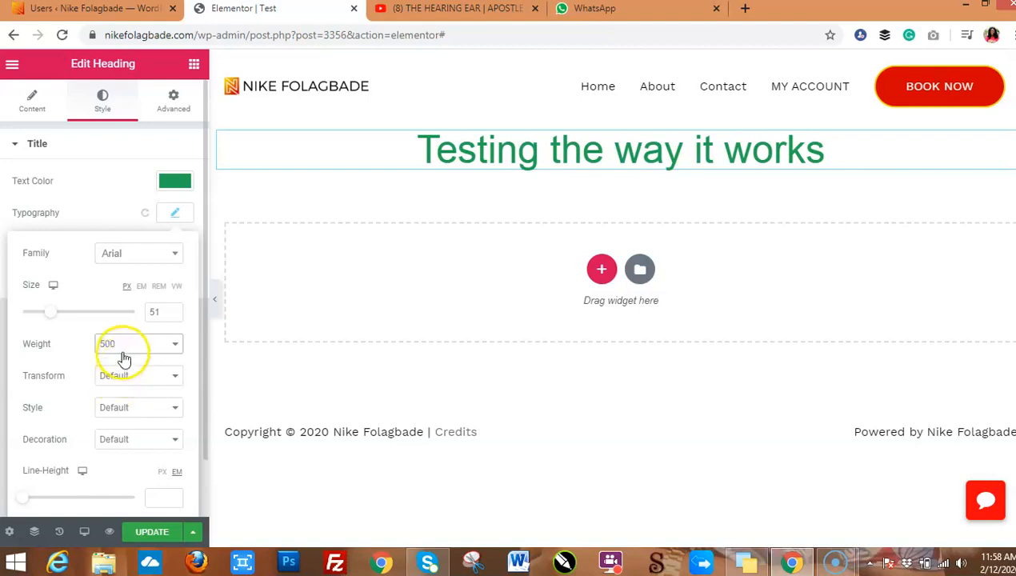
Try the Uppercase and Capitalize transforms on the heading, and set its text transform to Normal.
left_click(137, 381)
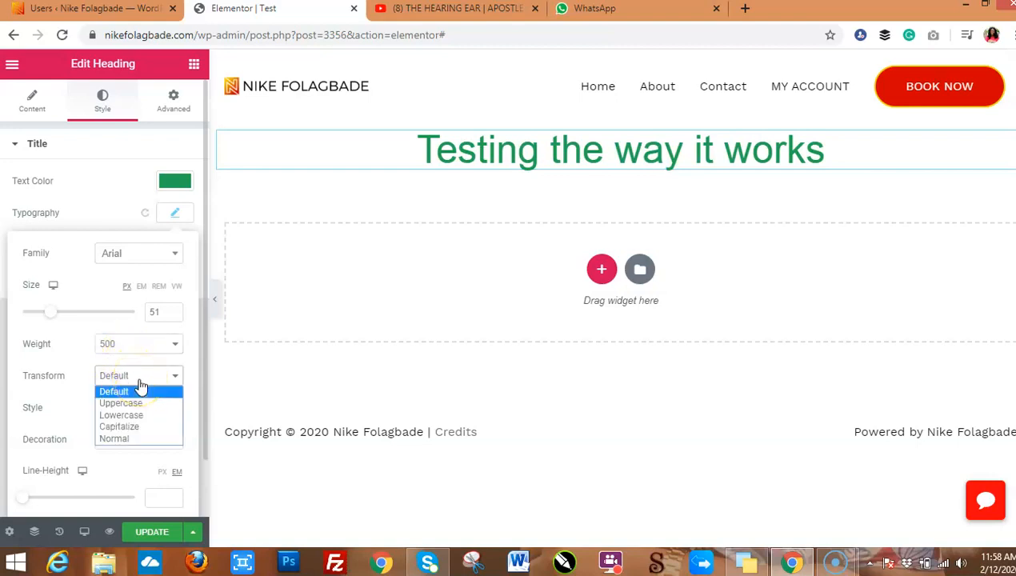
left_click(140, 404)
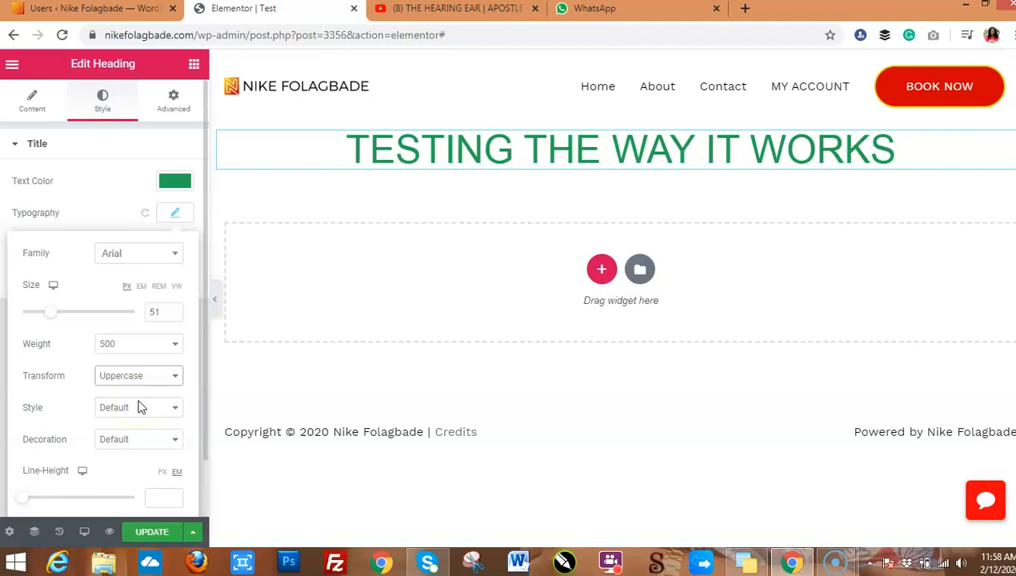
left_click(137, 381)
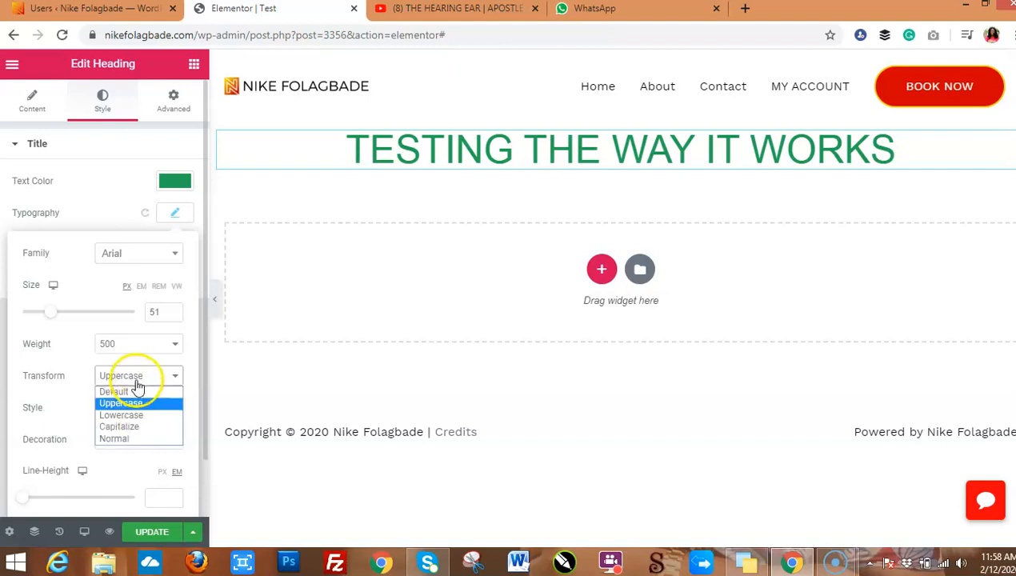
left_click(141, 429)
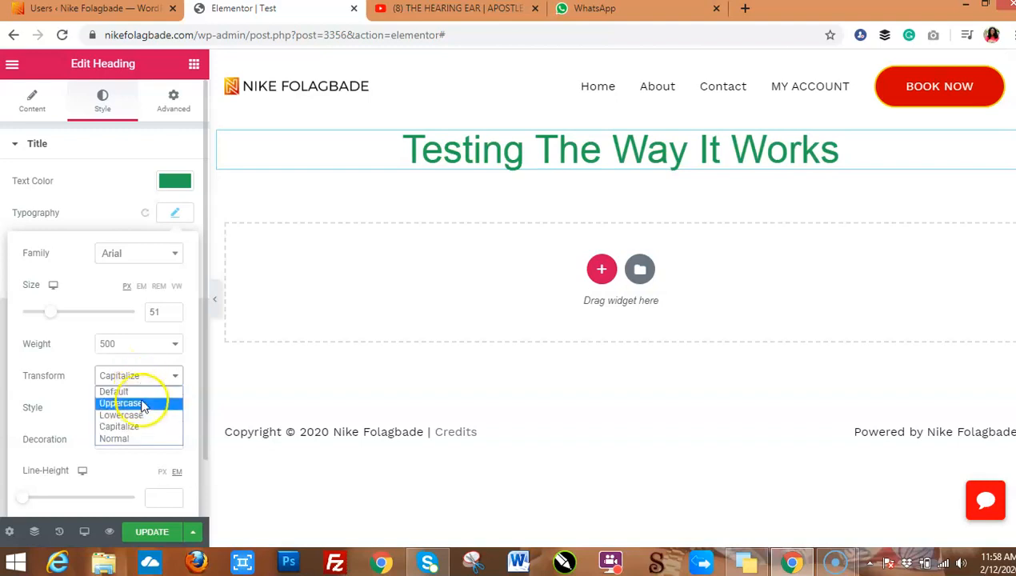
left_click(144, 439)
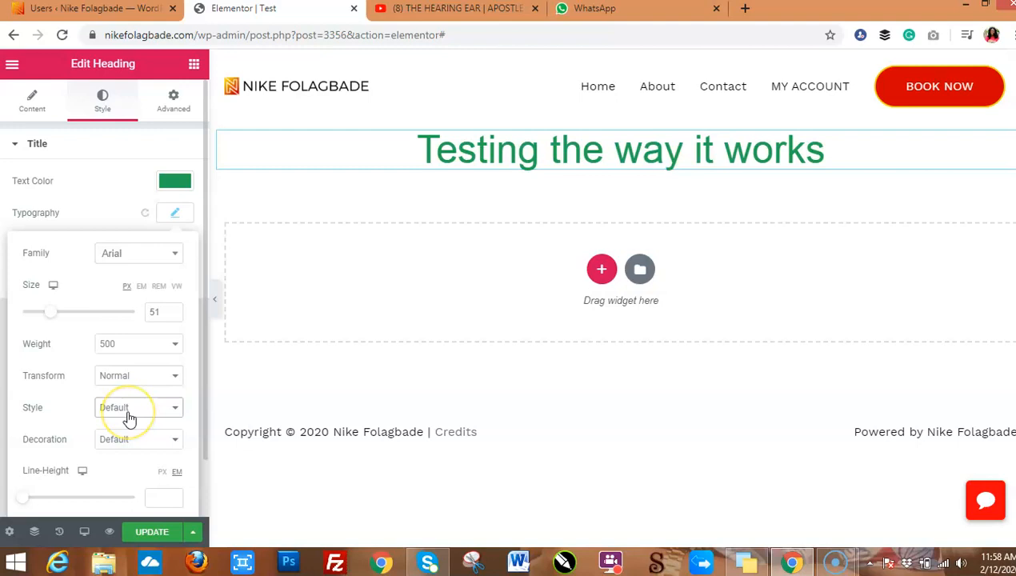
Try the Italic and Oblique font styles on the heading, and set its style to Normal.
left_click(128, 415)
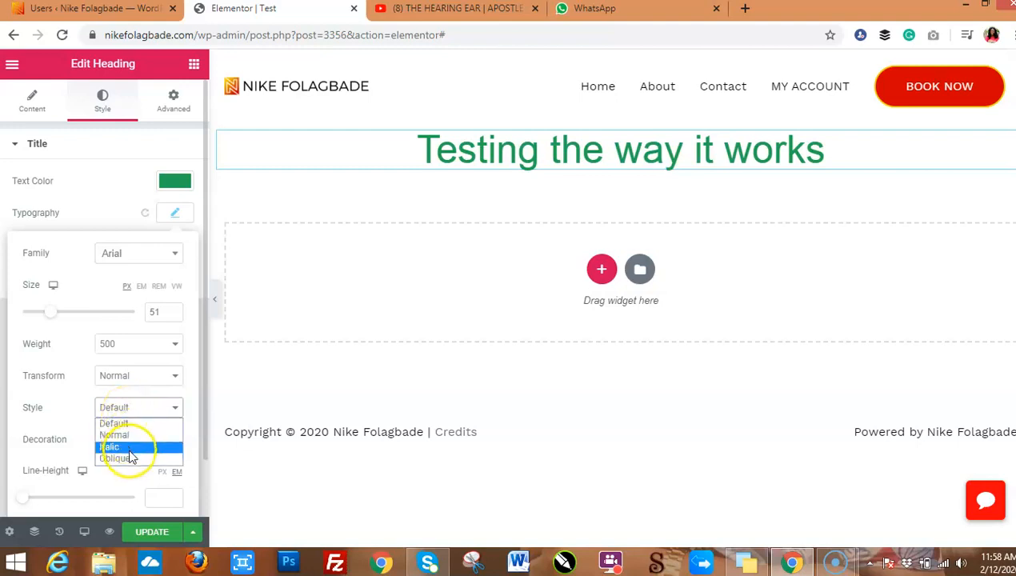
left_click(129, 450)
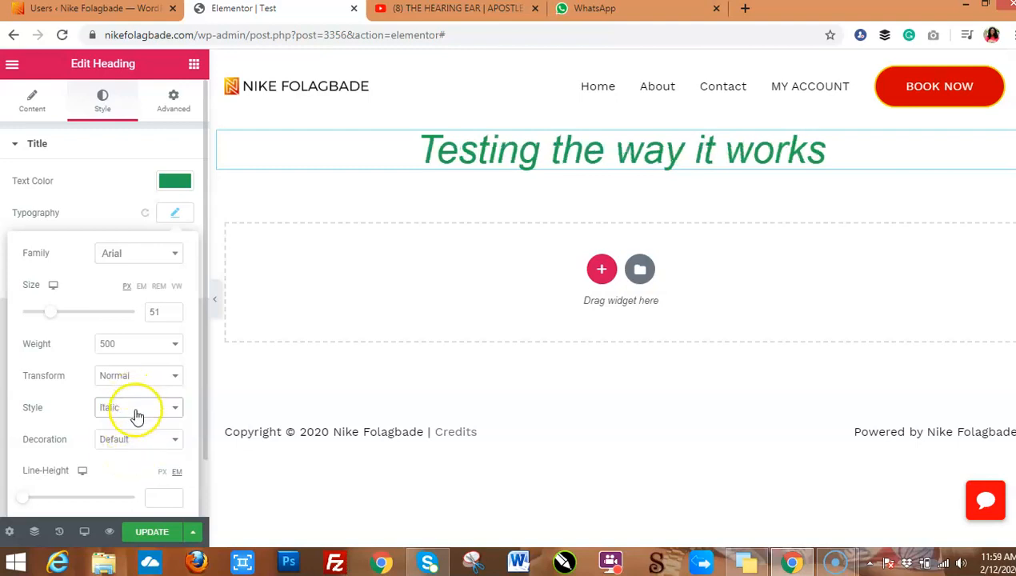
left_click(136, 413)
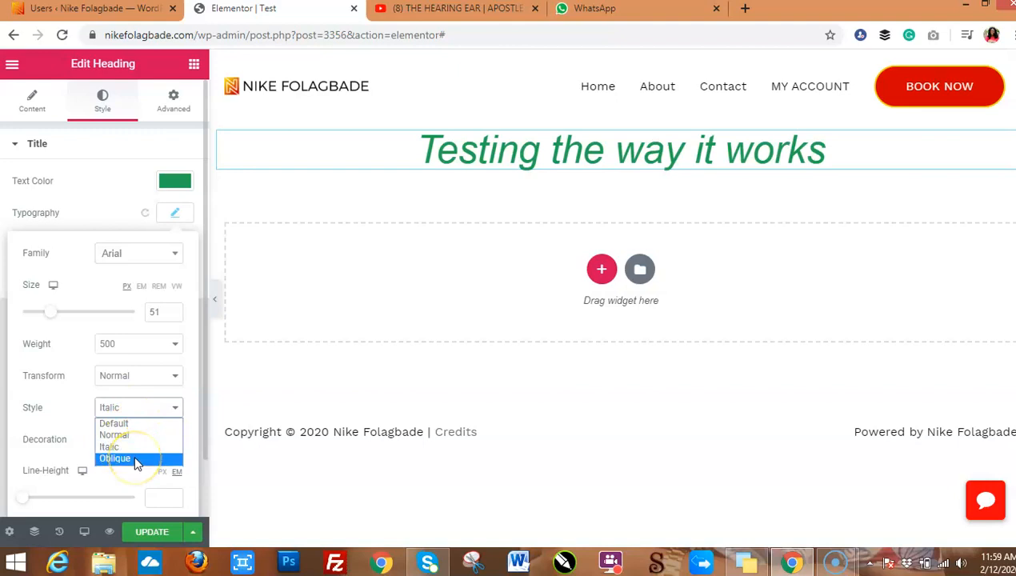
left_click(136, 460)
left_click(137, 411)
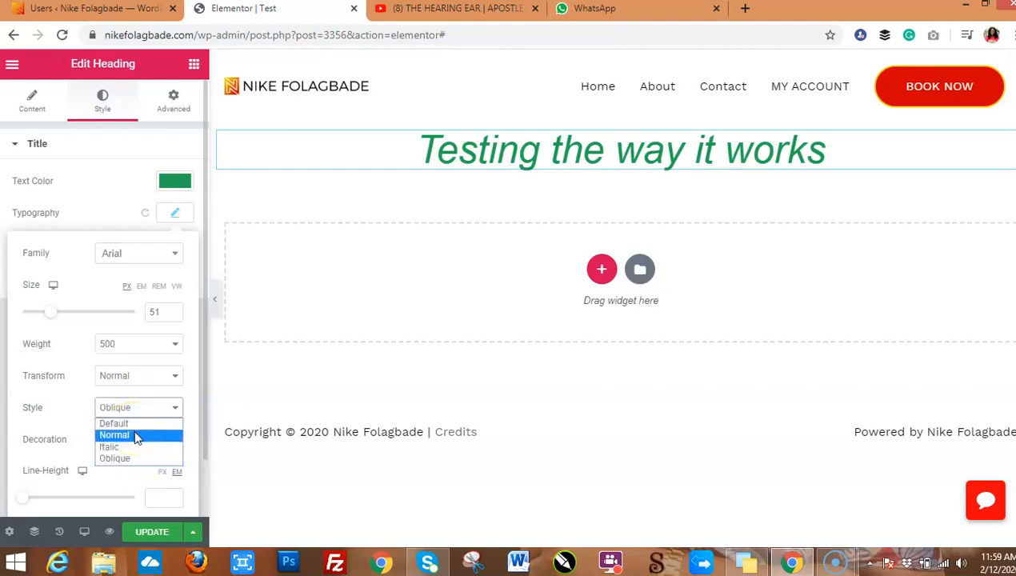
left_click(134, 435)
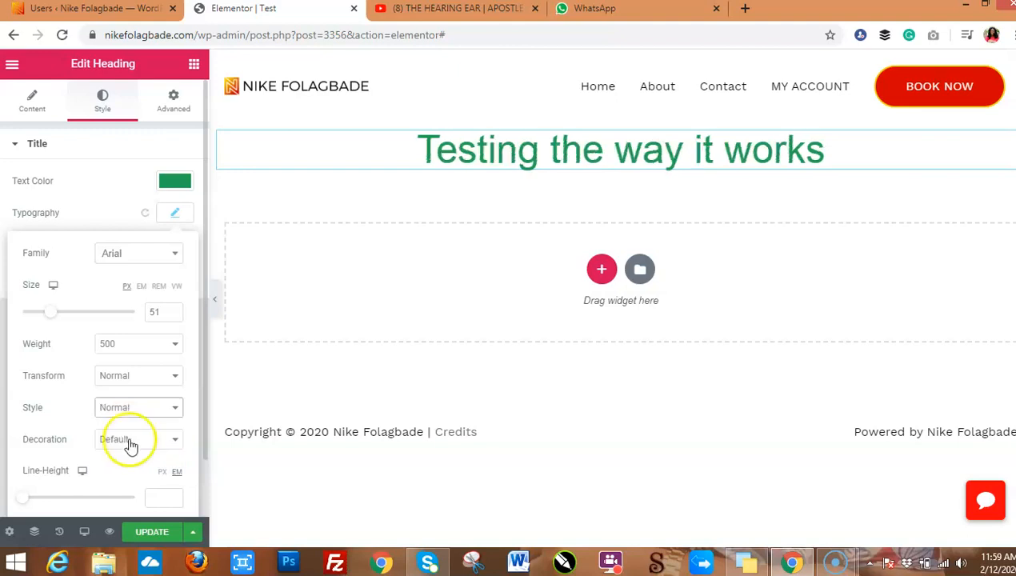
Try the Line Through and Underline decorations on the heading, and return its decoration to Default.
left_click(126, 446)
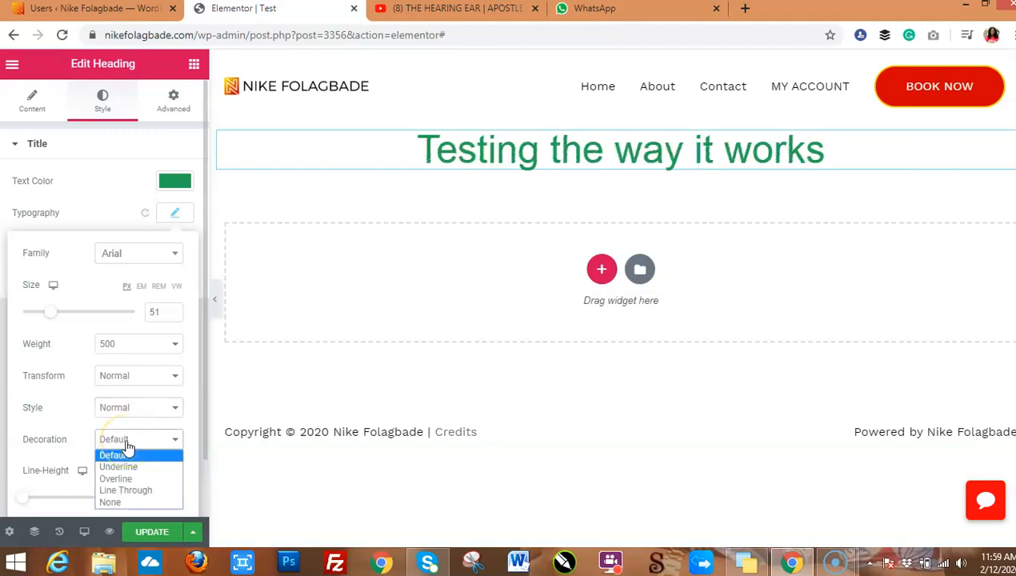
left_click(128, 489)
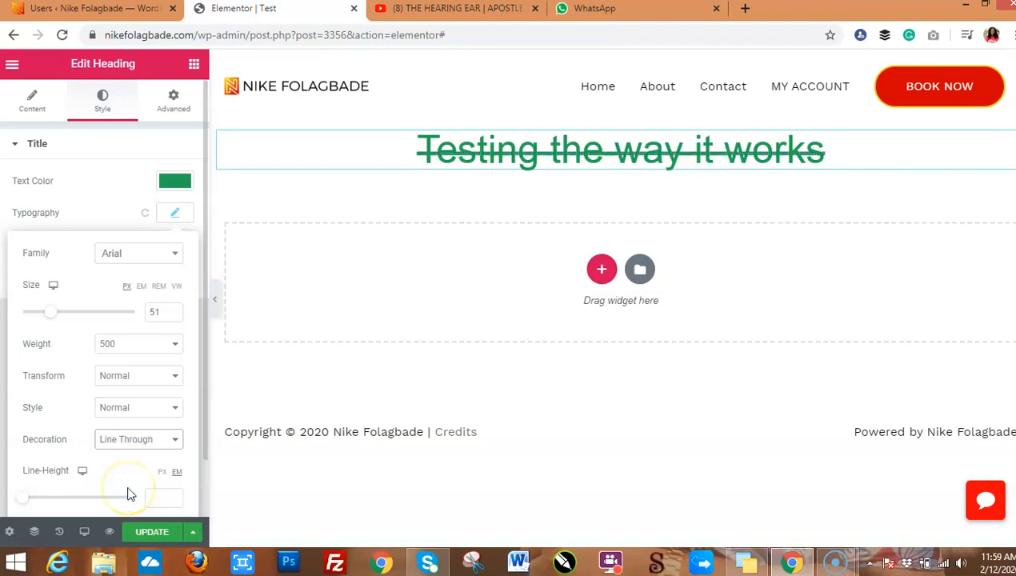
left_click(130, 445)
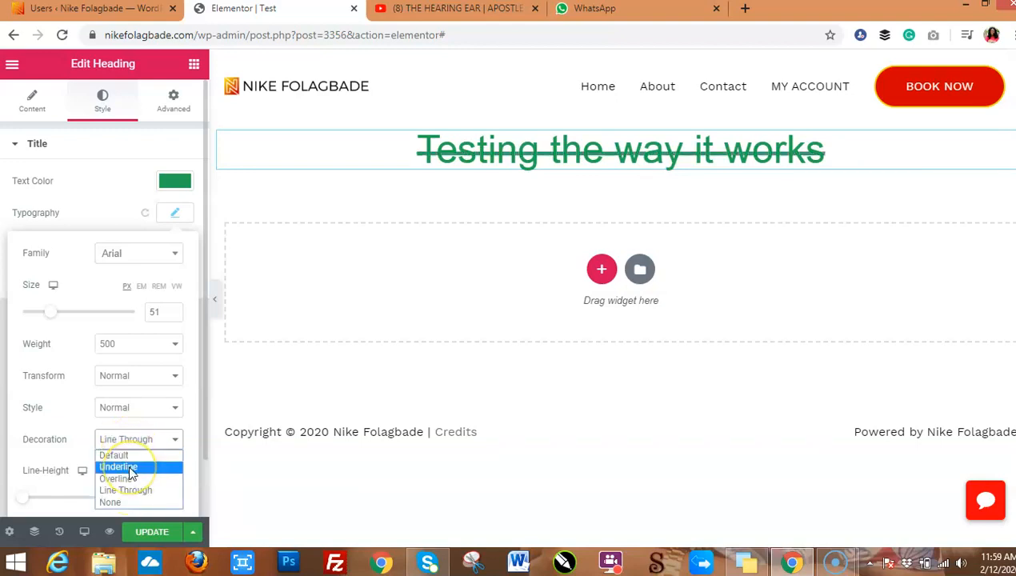
left_click(130, 468)
left_click(137, 446)
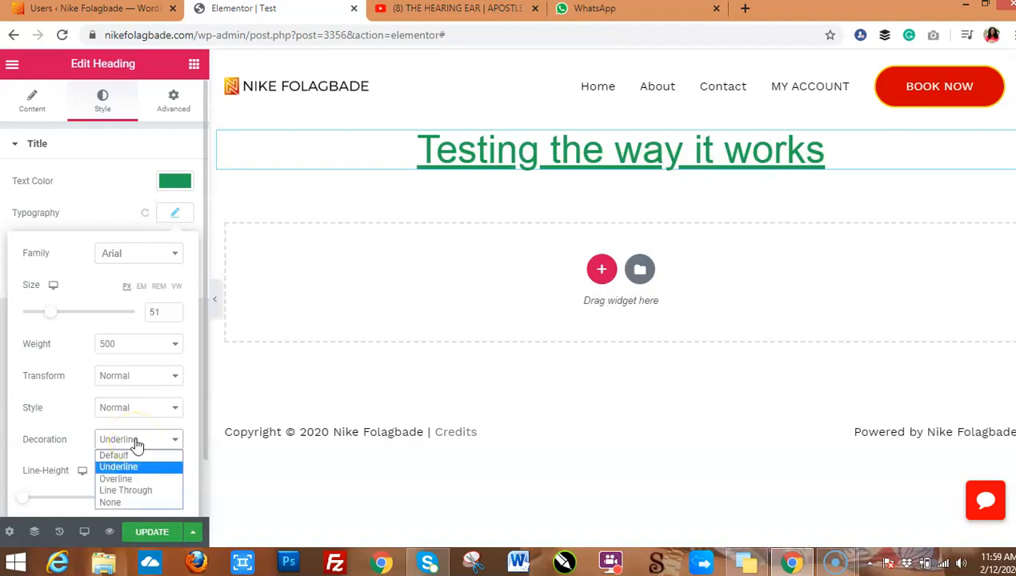
left_click(130, 454)
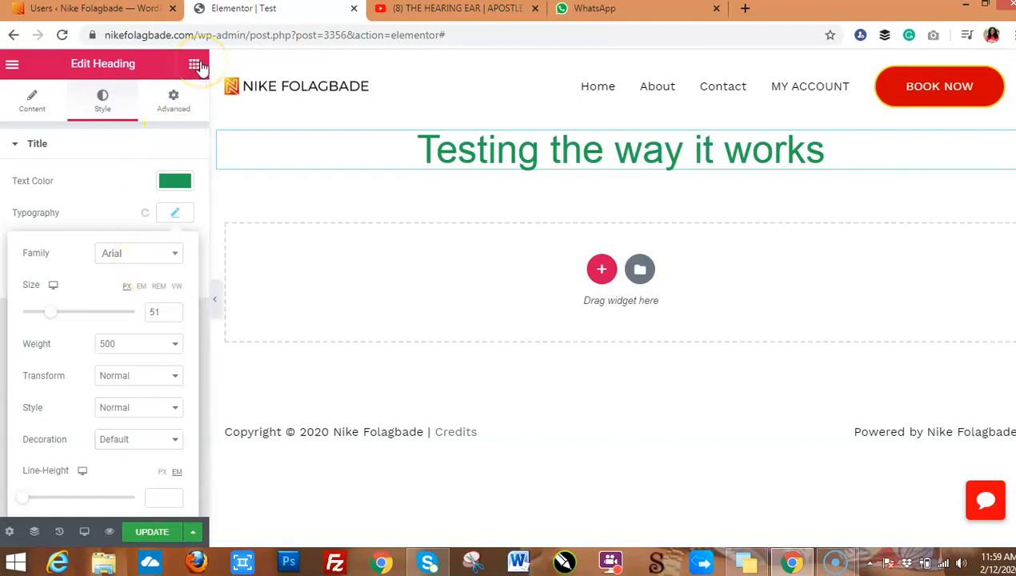
Add a single-column section below the heading and place an Image widget inside it.
left_click(601, 269)
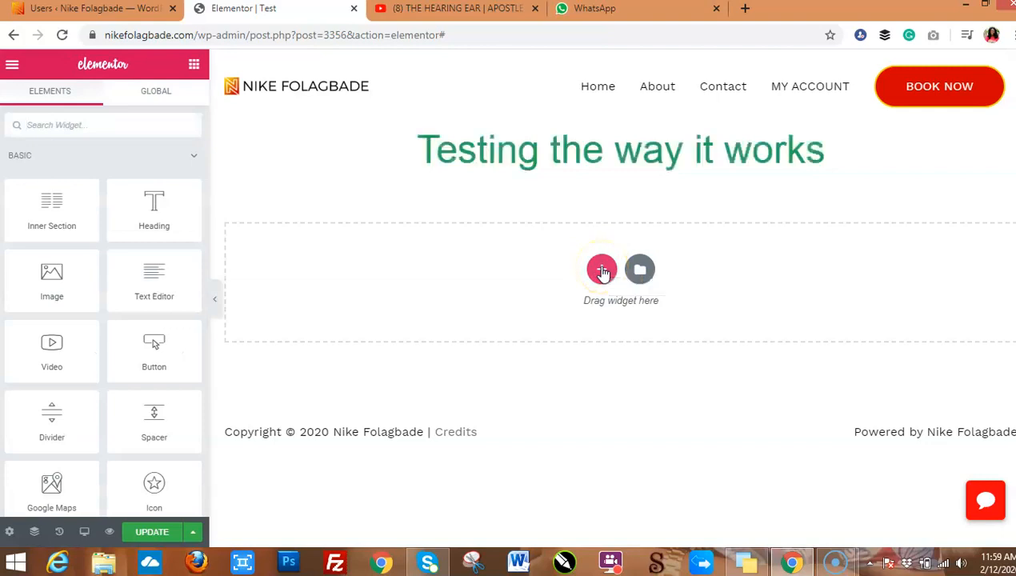
left_click(601, 270)
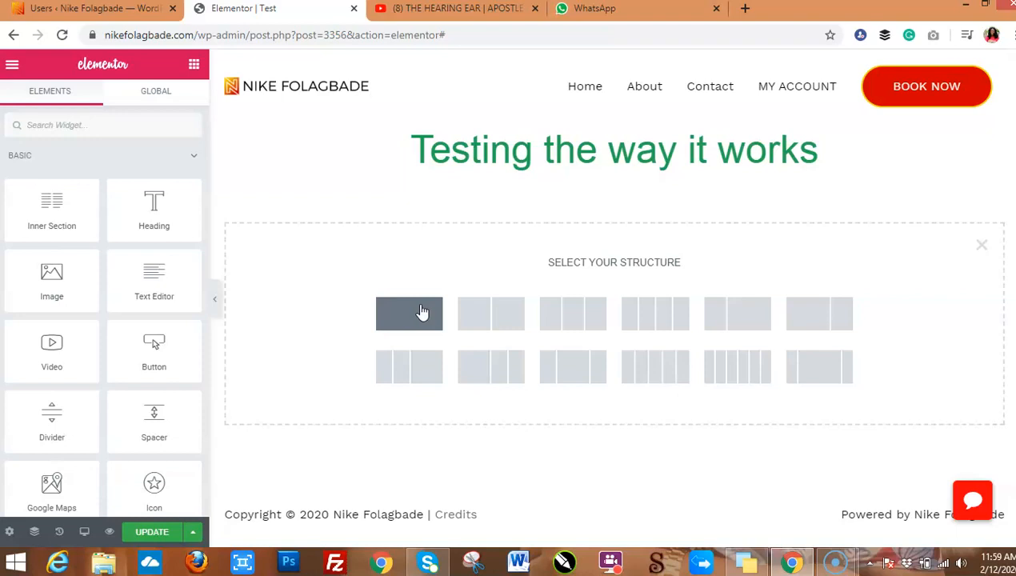
left_click(422, 312)
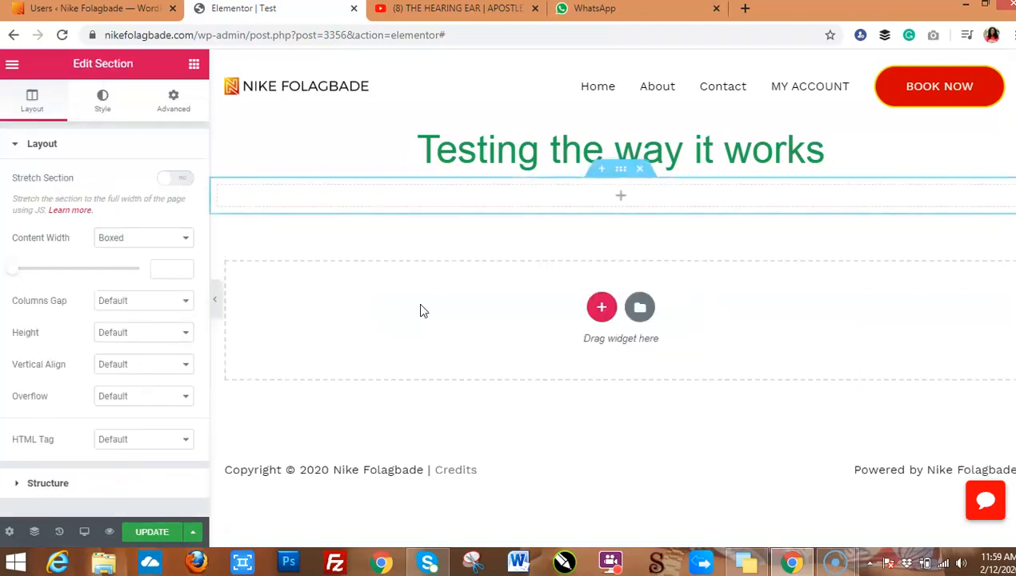
left_click(193, 65)
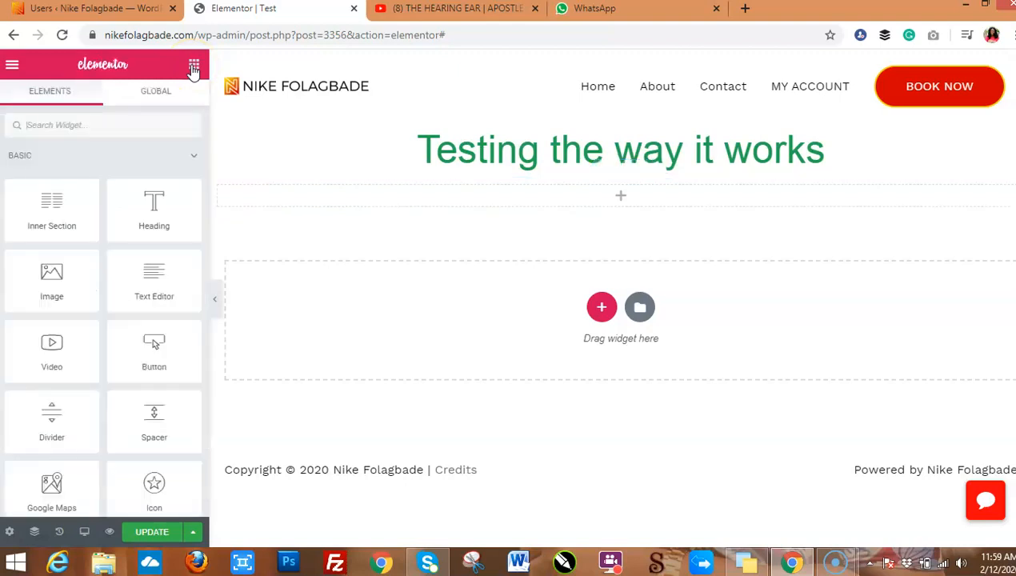
left_click_drag(48, 276, 489, 197)
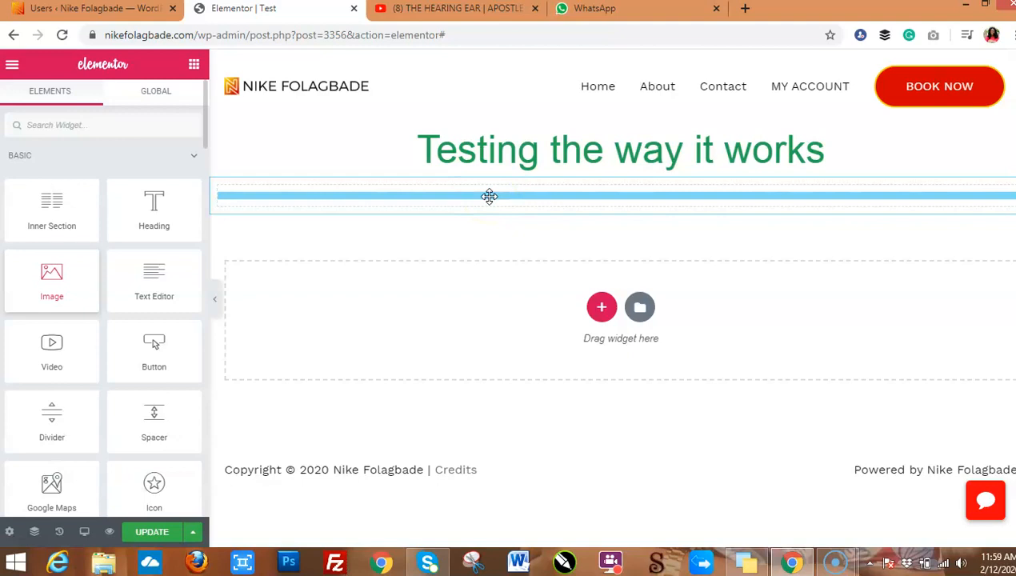
left_click_drag(489, 197, 489, 197)
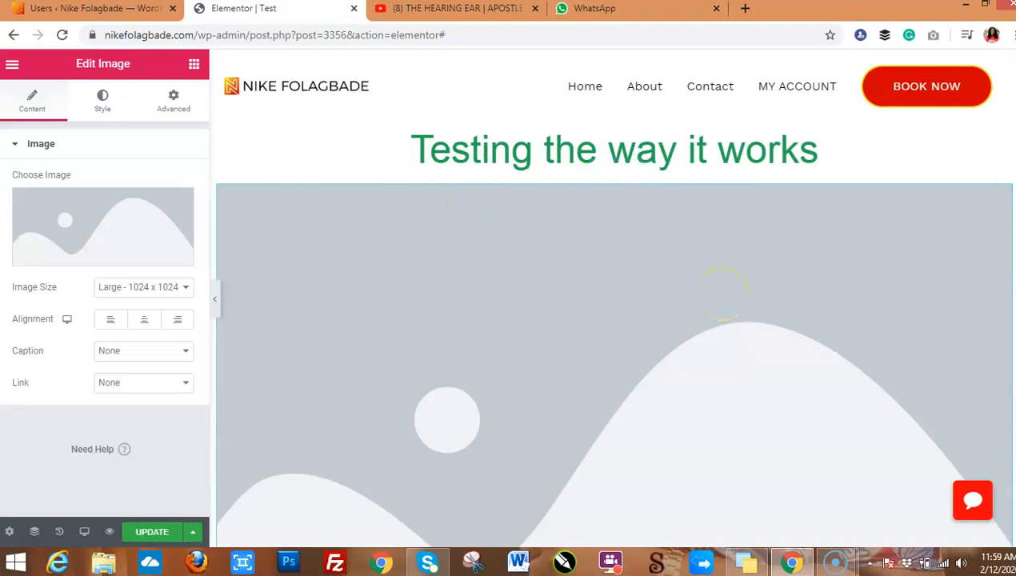
Set the image size of the Image widget to Medium - 300 x 300.
scroll(725, 293, "down", 3)
scroll(290, 265, "up", 1)
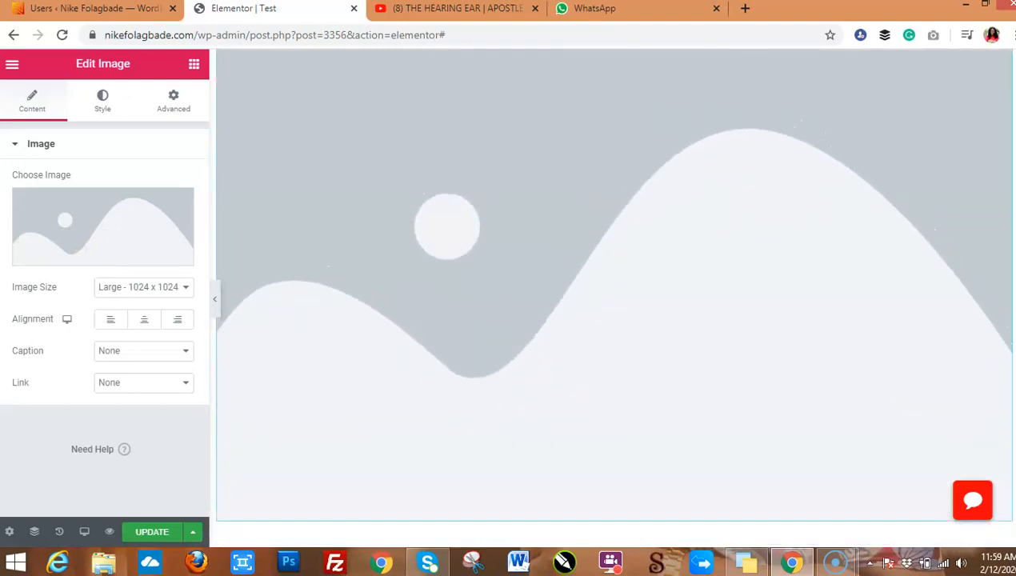
left_click(187, 288)
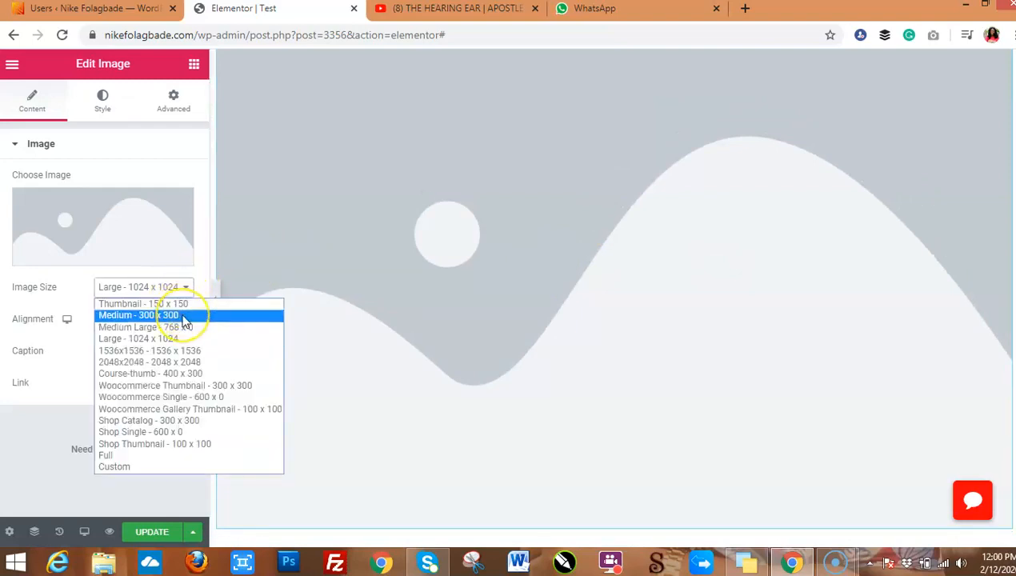
left_click(188, 315)
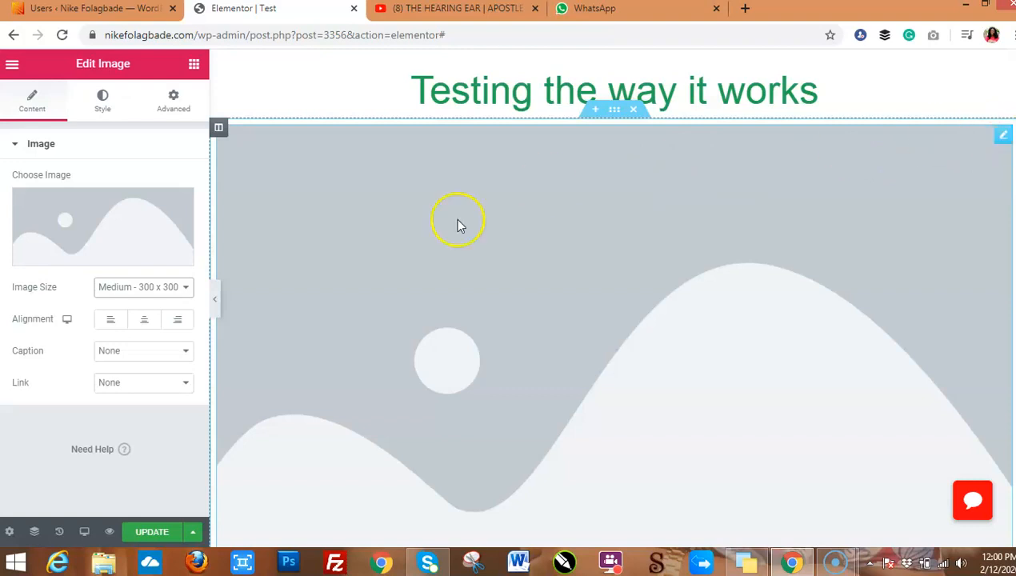
Set the width of the column that holds the image to 100%.
left_click(219, 129)
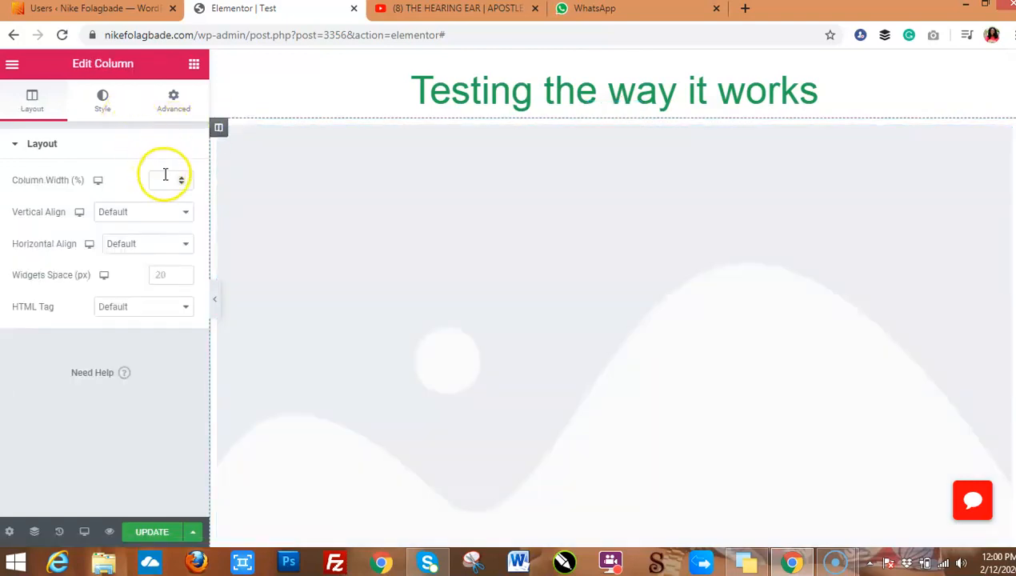
left_click(102, 101)
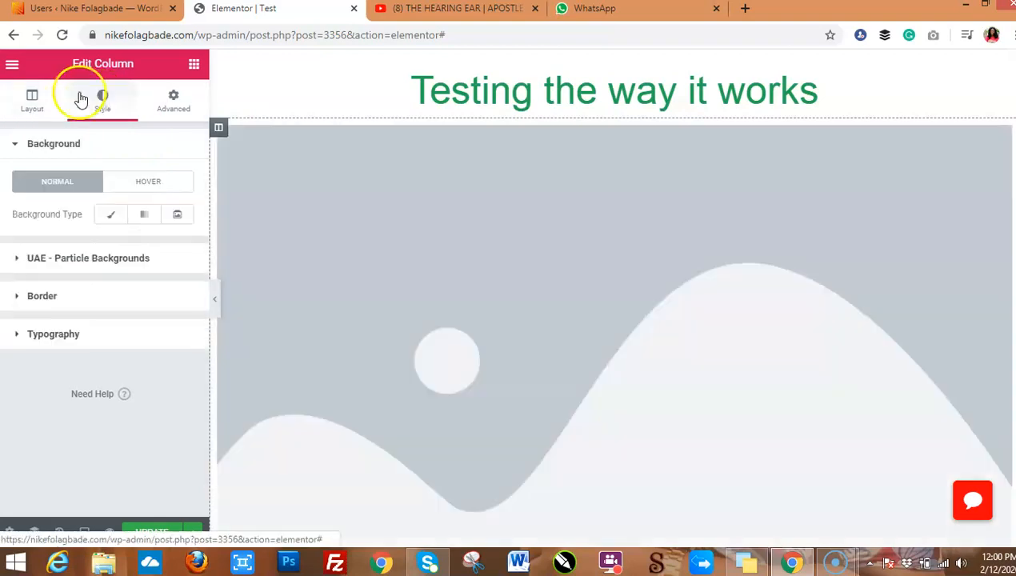
left_click(33, 99)
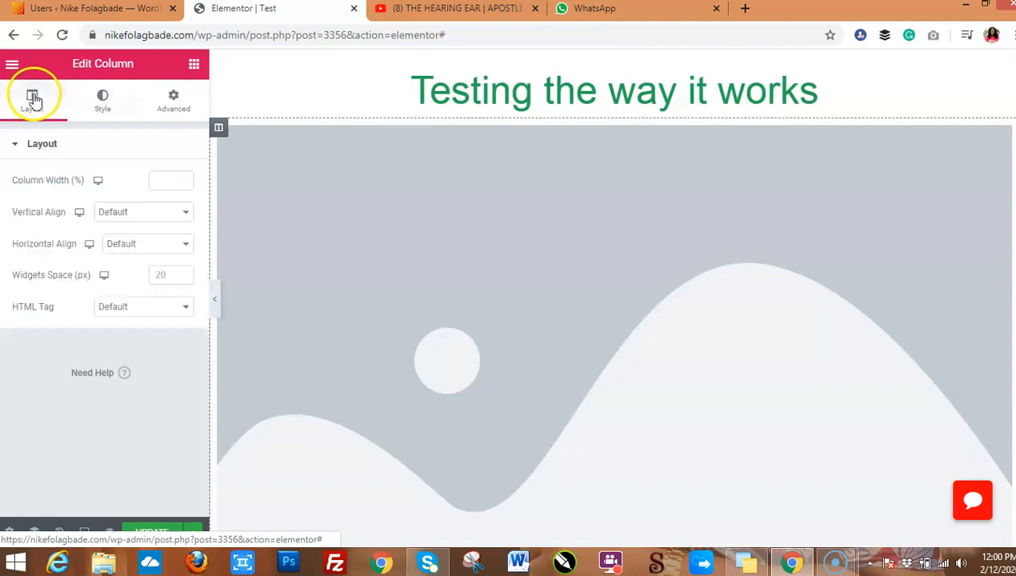
left_click(168, 179)
left_click(182, 181)
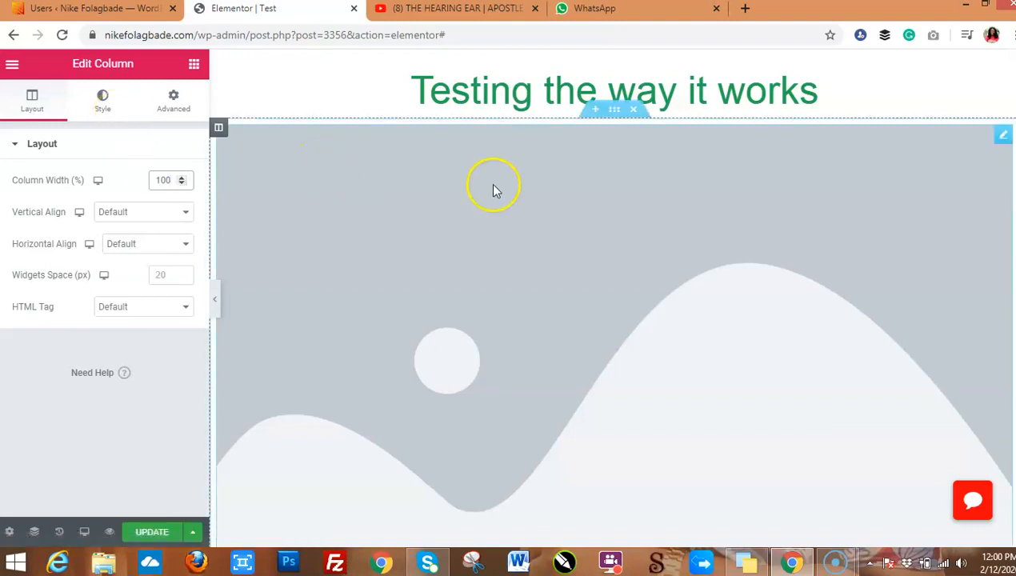
Fill the Image widget with pexels-photo-large-9.jpg, the notebook and laptop photo from the Media Library.
left_click(1003, 135)
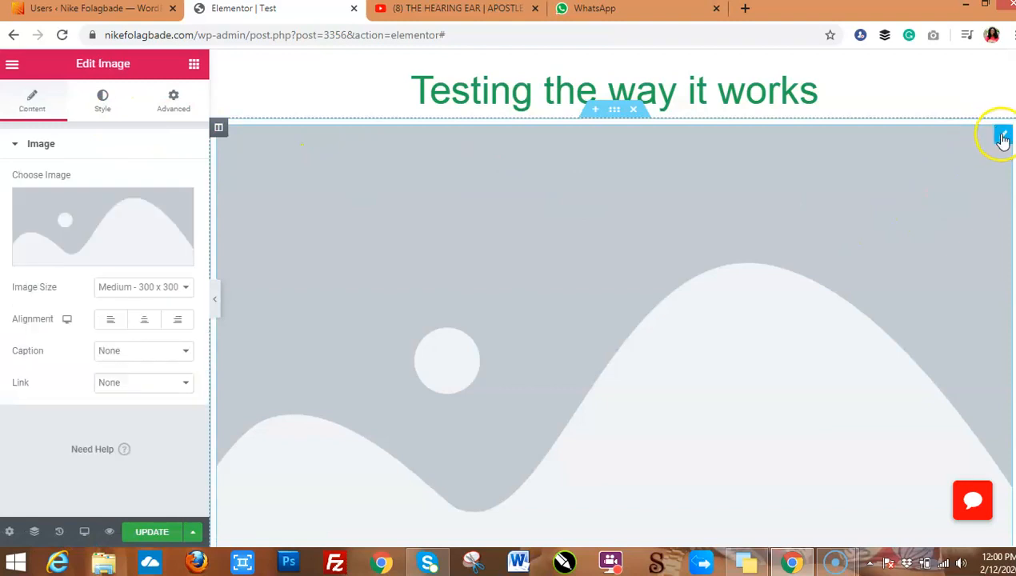
left_click(99, 211)
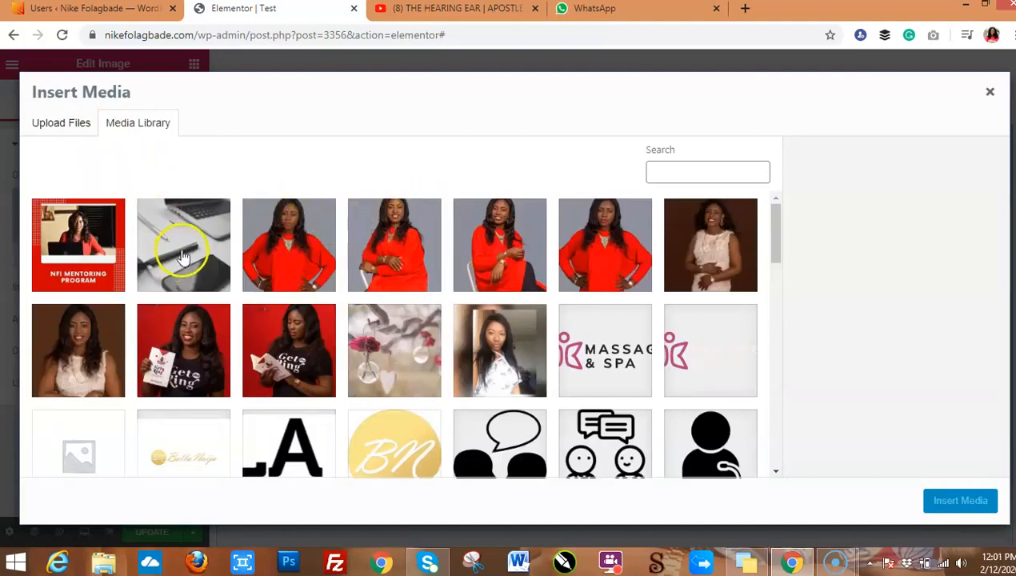
left_click(83, 129)
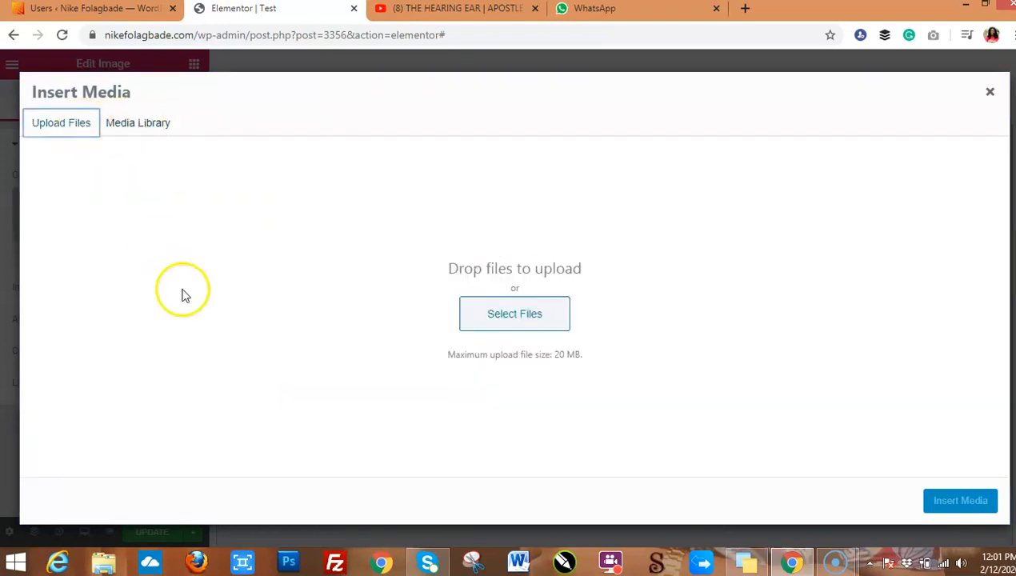
left_click(153, 126)
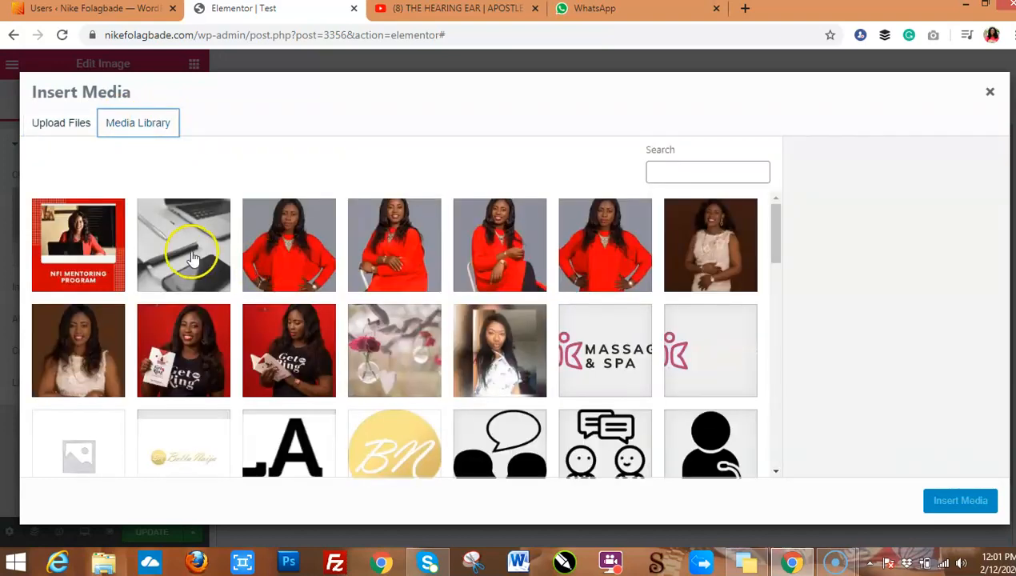
left_click(191, 256)
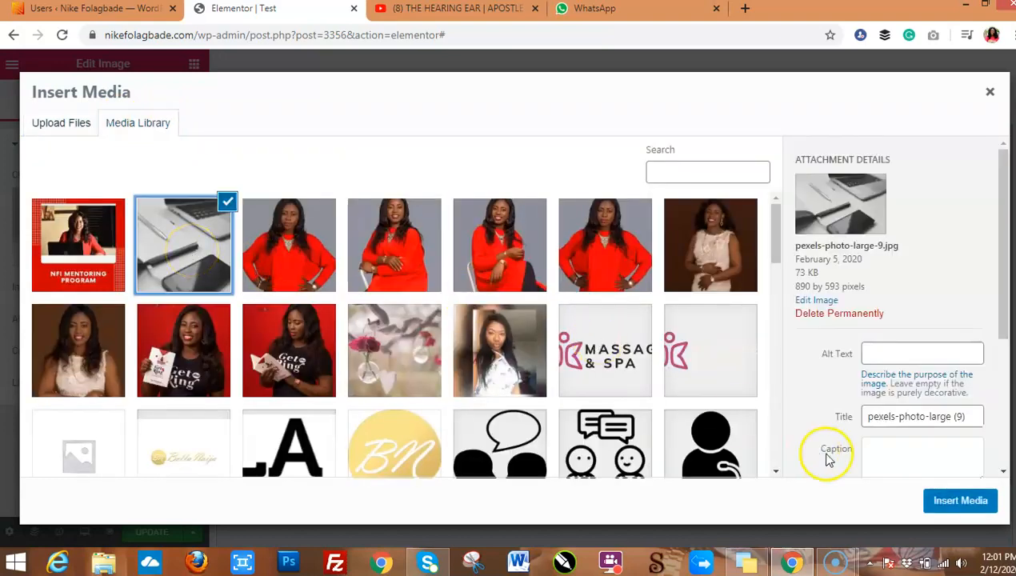
left_click(950, 503)
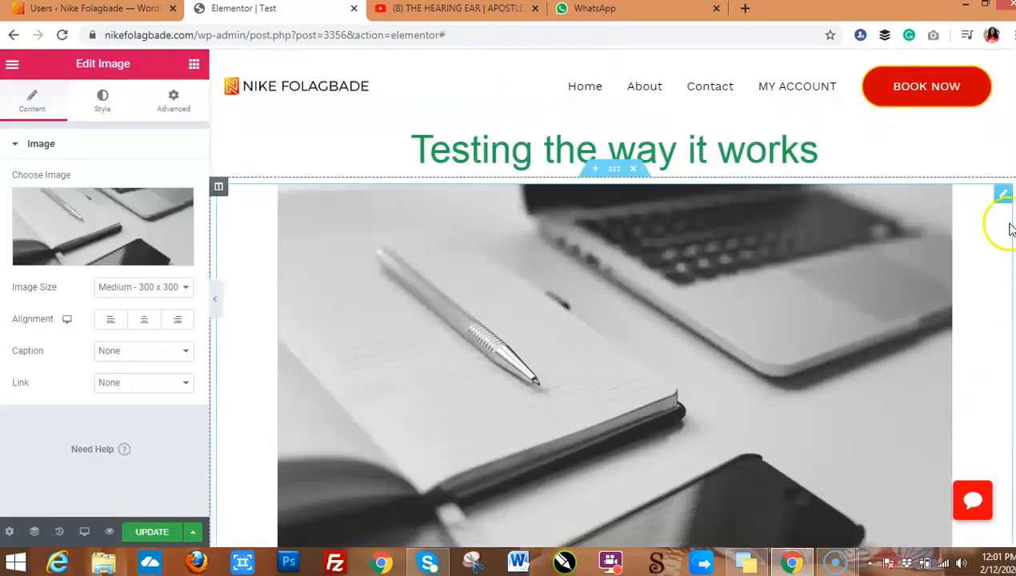
Add a new section with two equal columns below the image section.
scroll(614, 298, "down", 2)
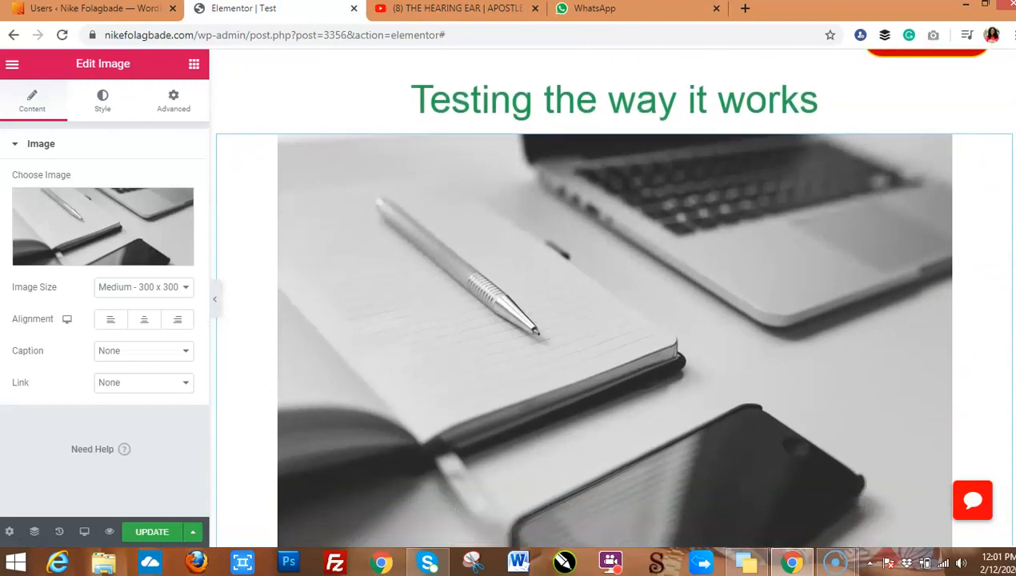
scroll(615, 298, "up", 1)
scroll(614, 298, "down", 1)
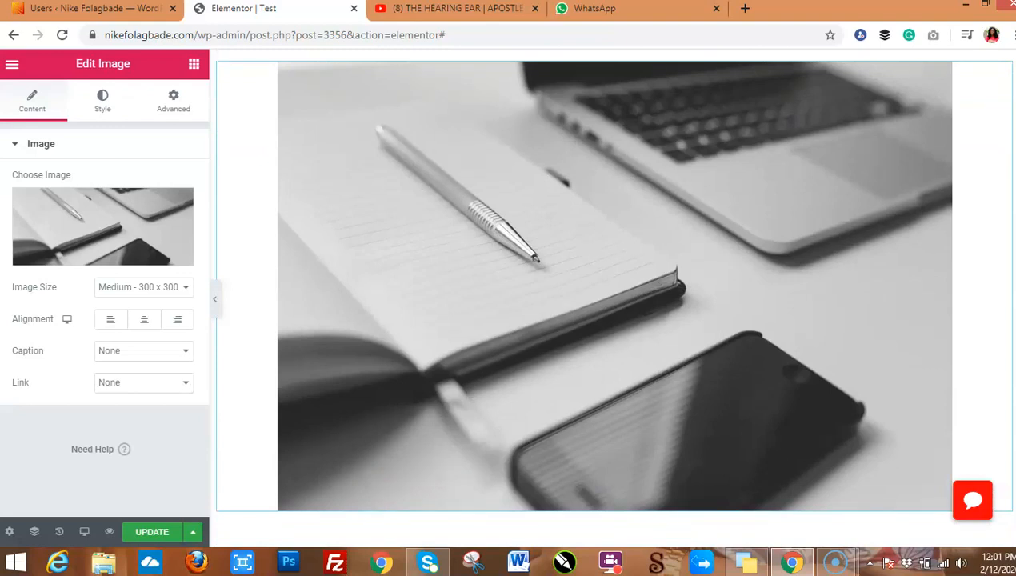
scroll(615, 298, "up", 2)
scroll(614, 298, "down", 1)
scroll(614, 298, "down", 3)
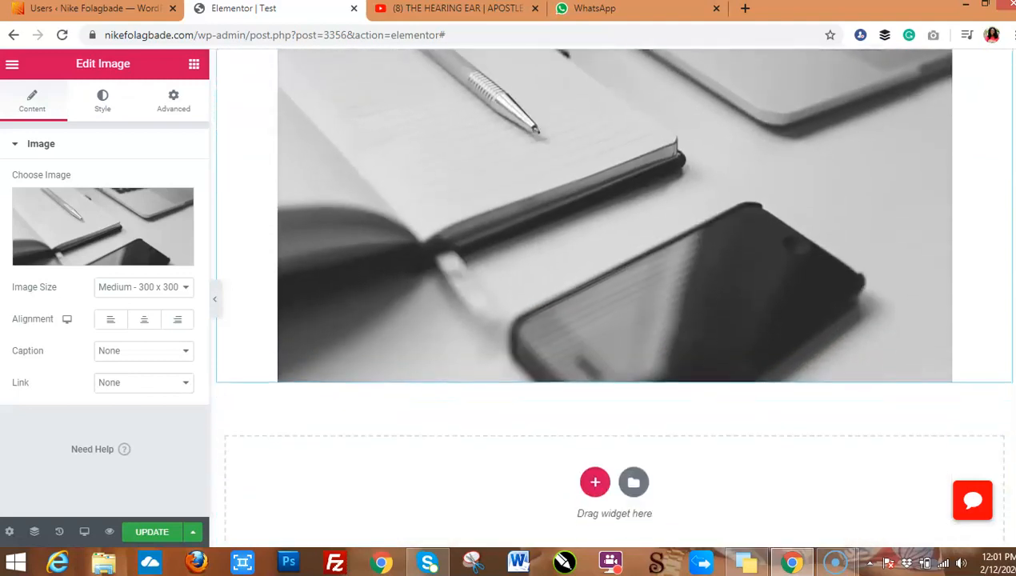
scroll(615, 298, "down", 1)
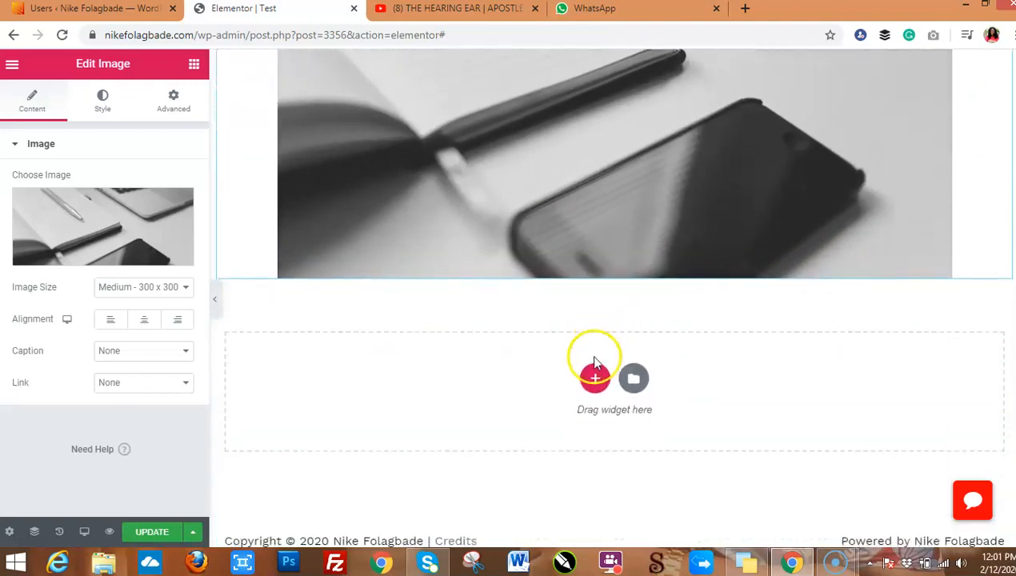
left_click(595, 381)
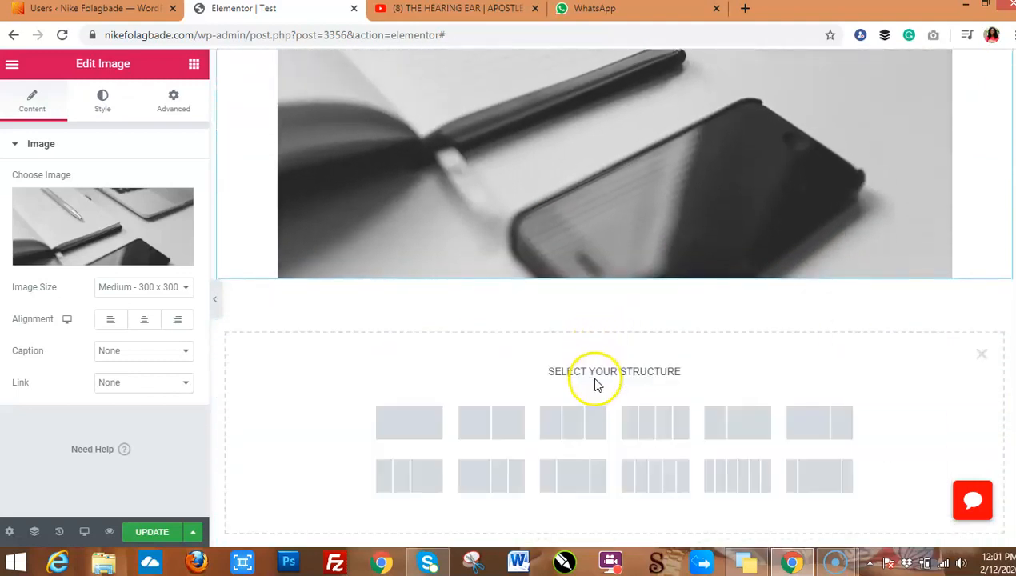
left_click(504, 429)
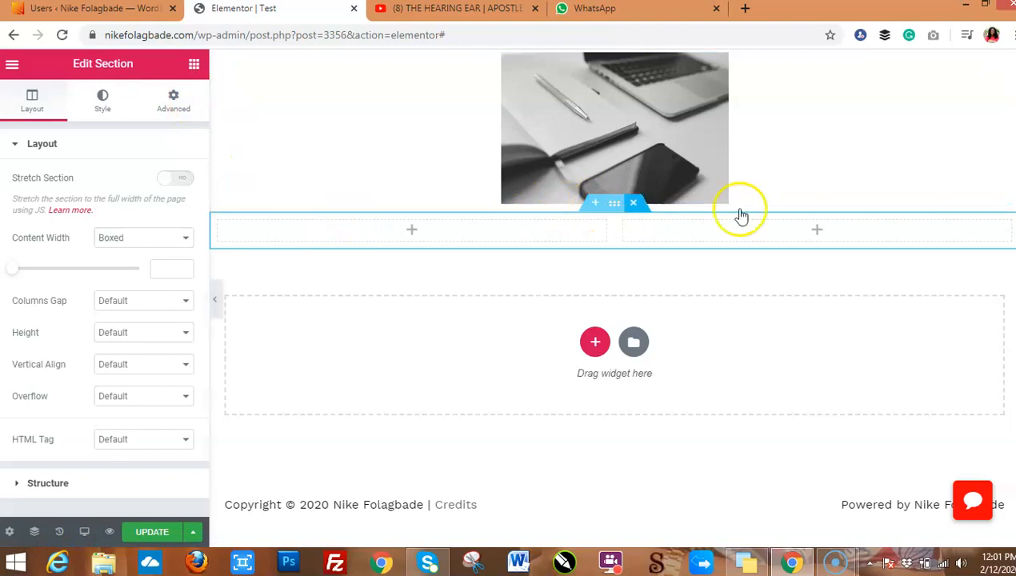
Set the image size of the notebook photo to Medium Large - 768 x 0.
scroll(612, 298, "up", 1)
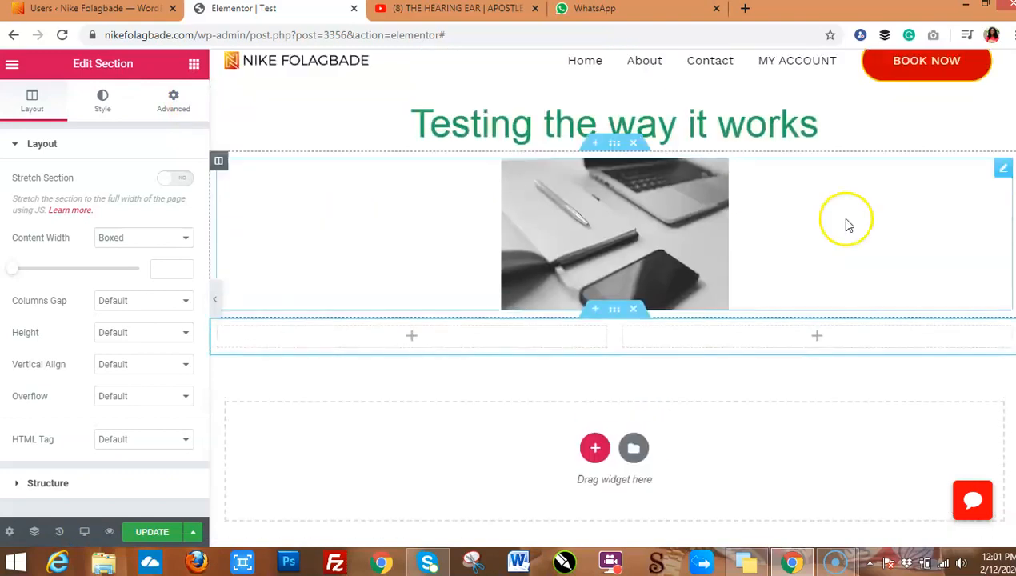
left_click(594, 245)
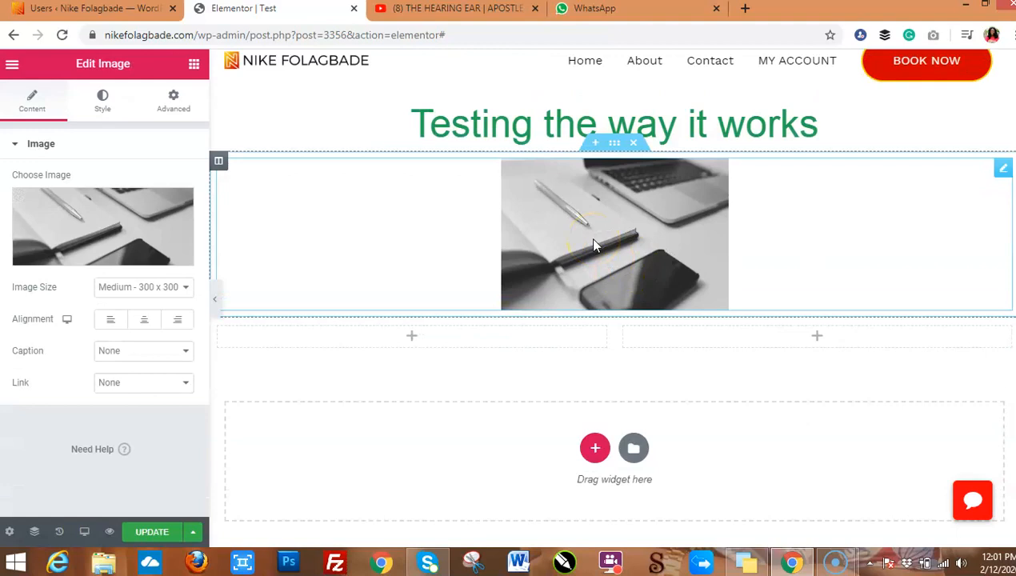
left_click(172, 290)
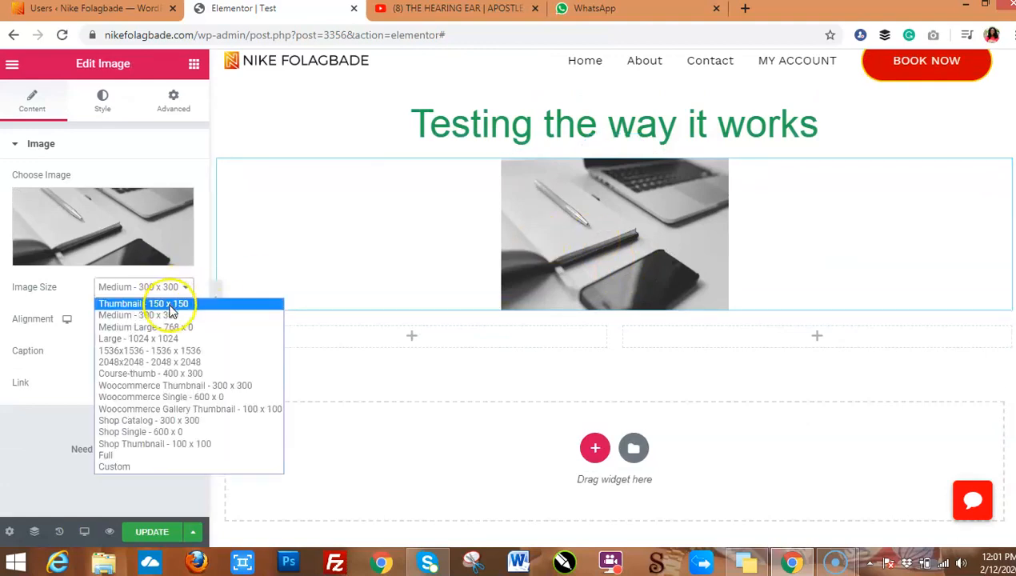
left_click(170, 328)
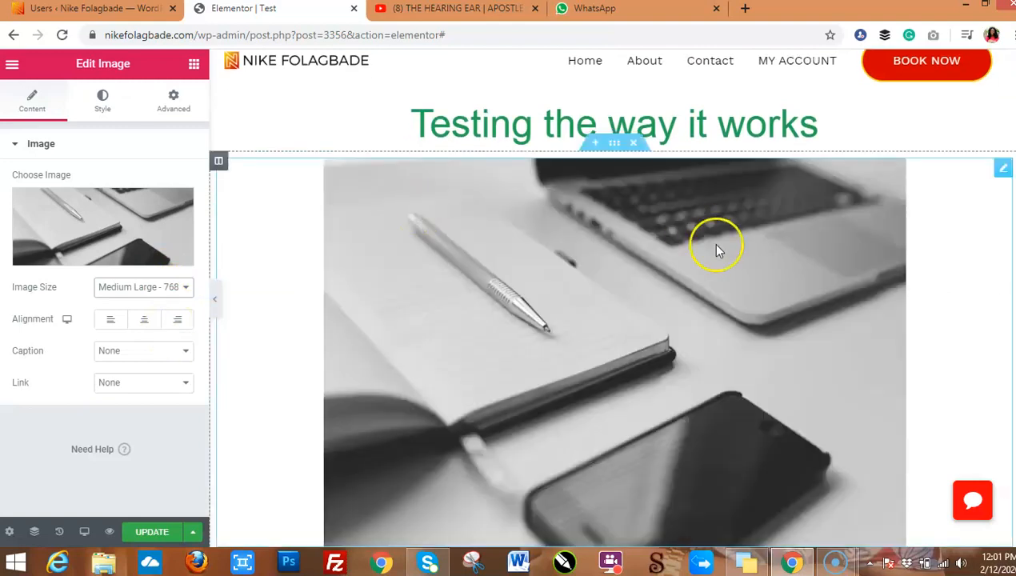
scroll(614, 298, "down", 2)
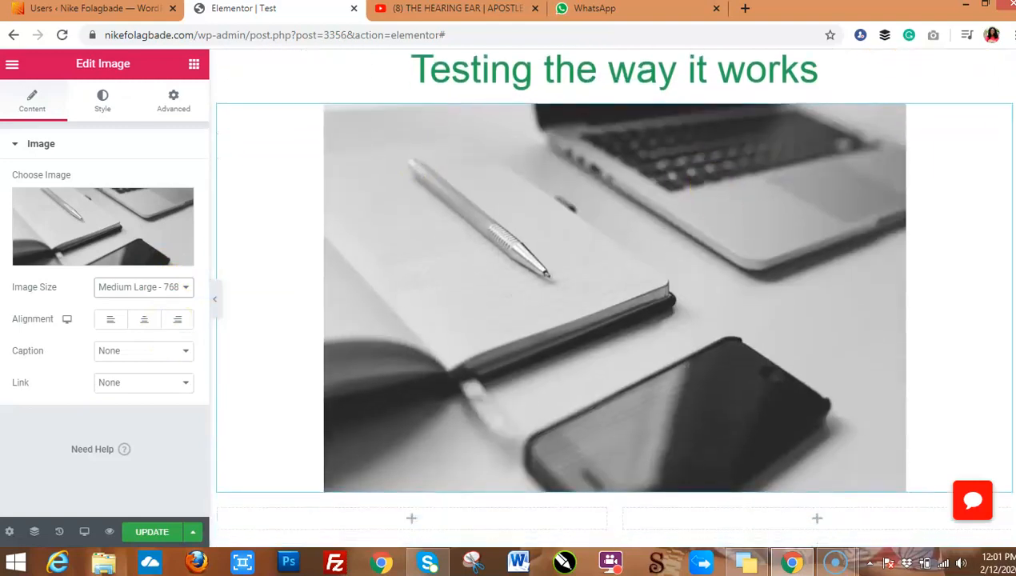
scroll(614, 296, "up", 2)
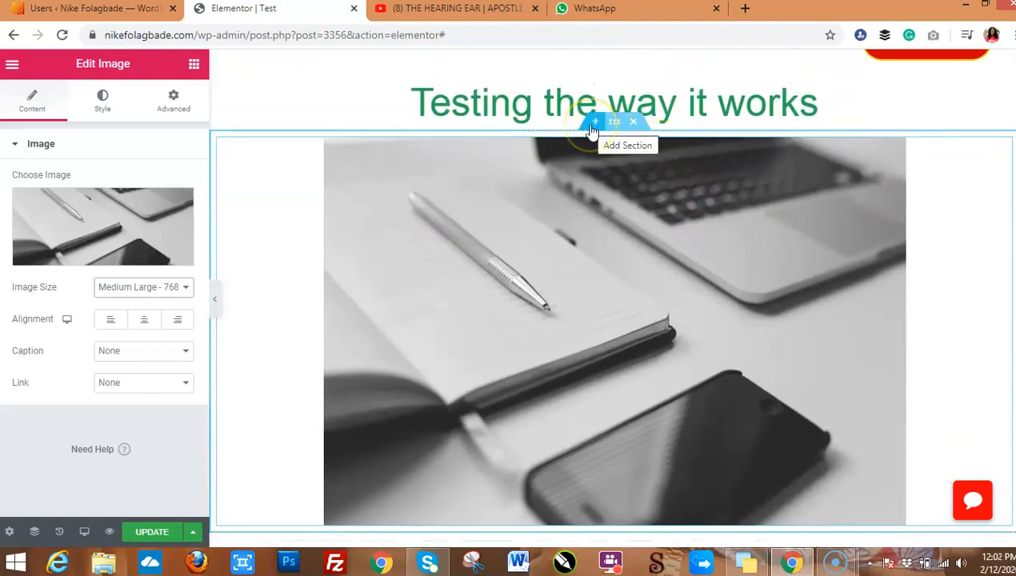
Insert a single-column section between the image section and the empty two-column section.
scroll(615, 296, "down", 3)
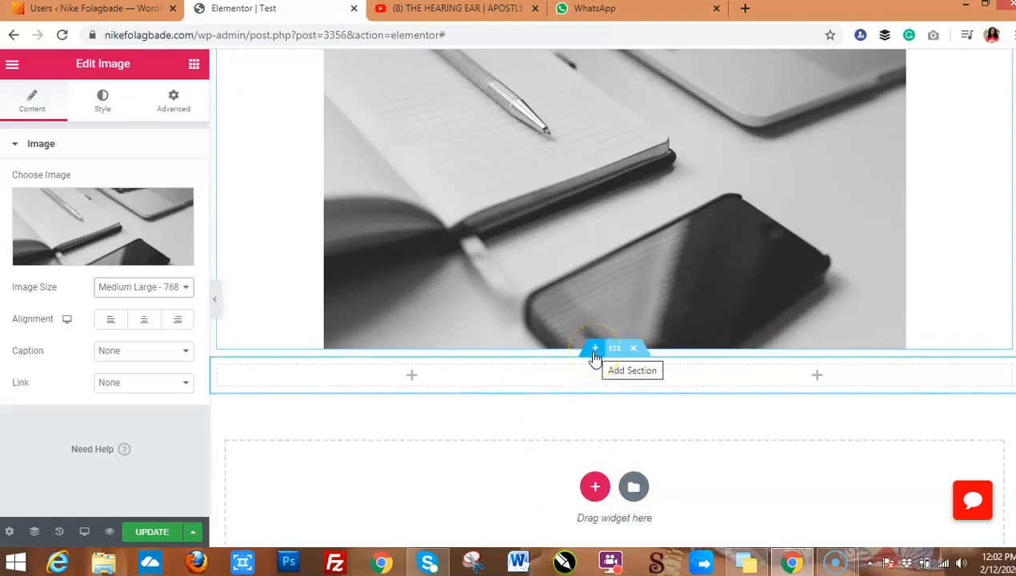
left_click(594, 353)
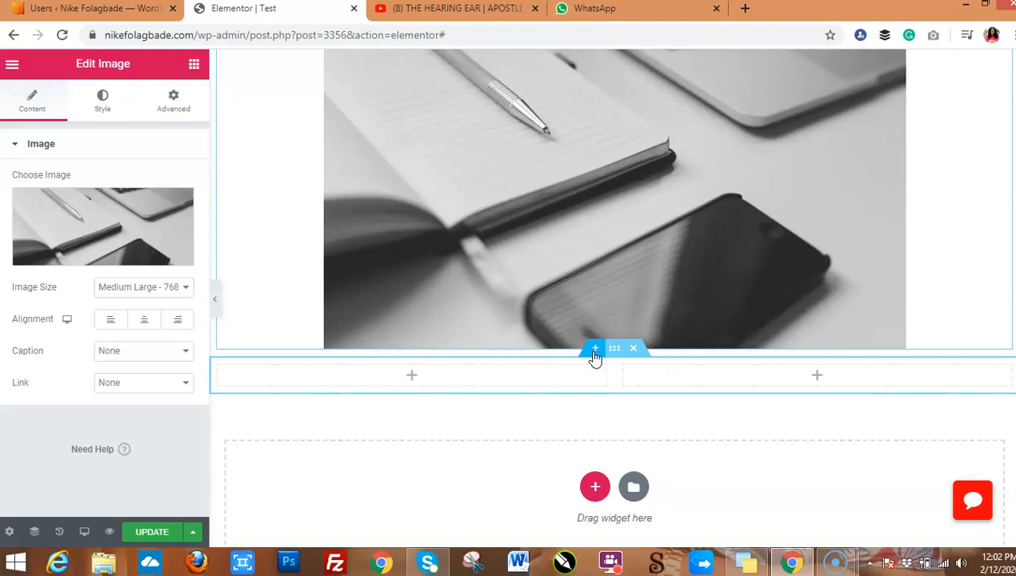
left_click(596, 416)
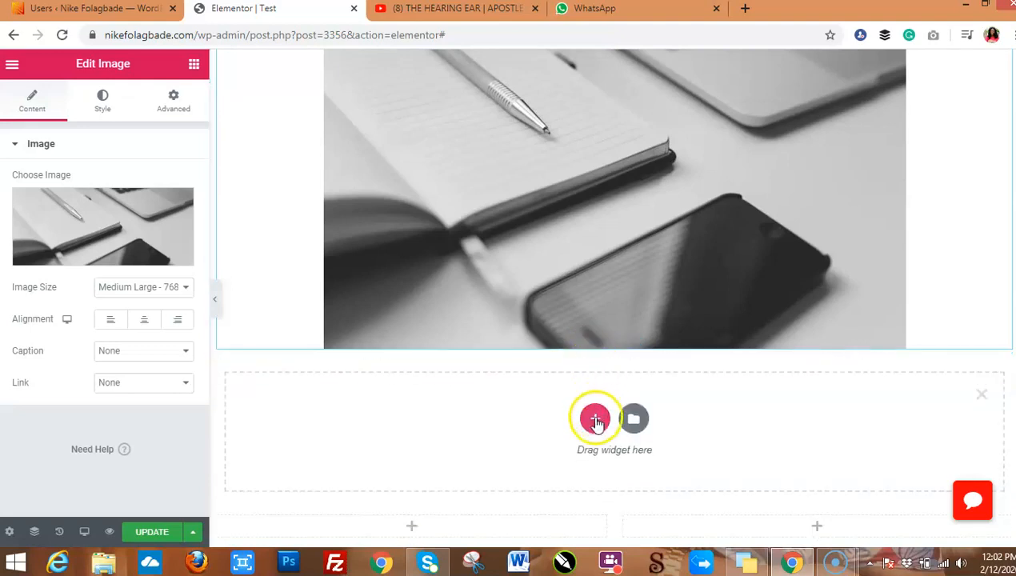
left_click(597, 418)
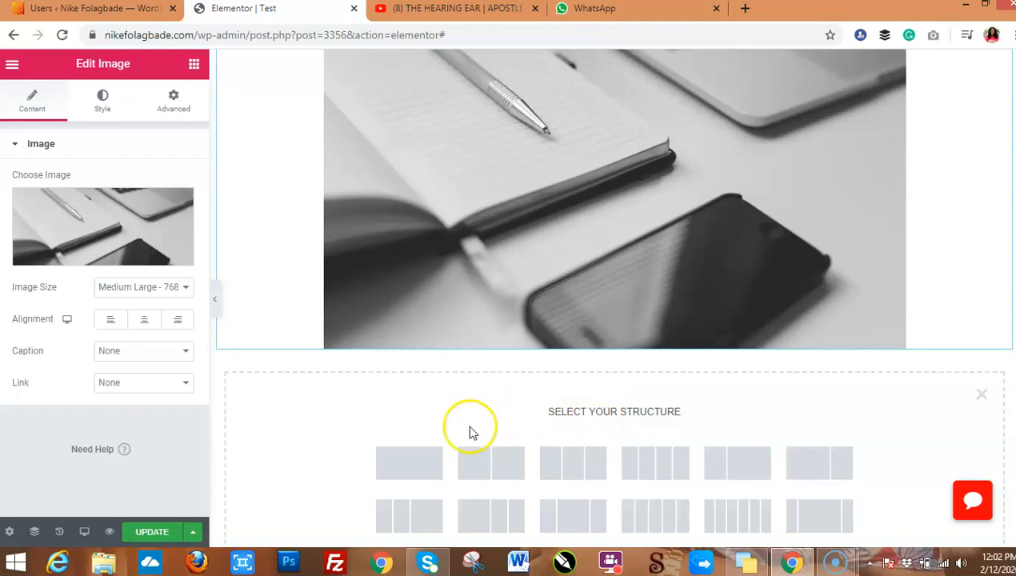
left_click(405, 469)
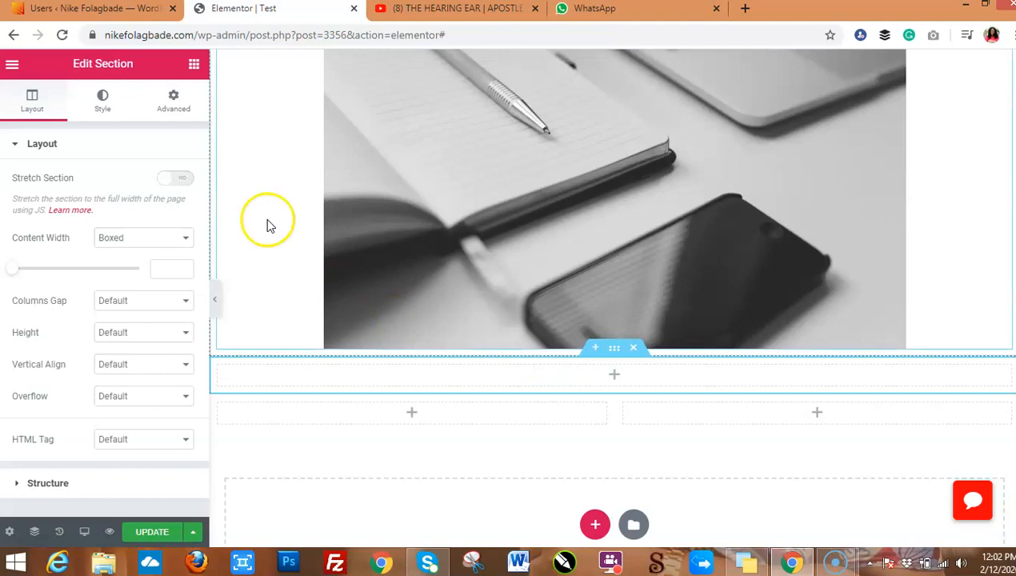
Place a Heading widget in the new single-column section, title it "Our Services" and align it to the center.
left_click(194, 66)
left_click_drag(147, 199, 589, 376)
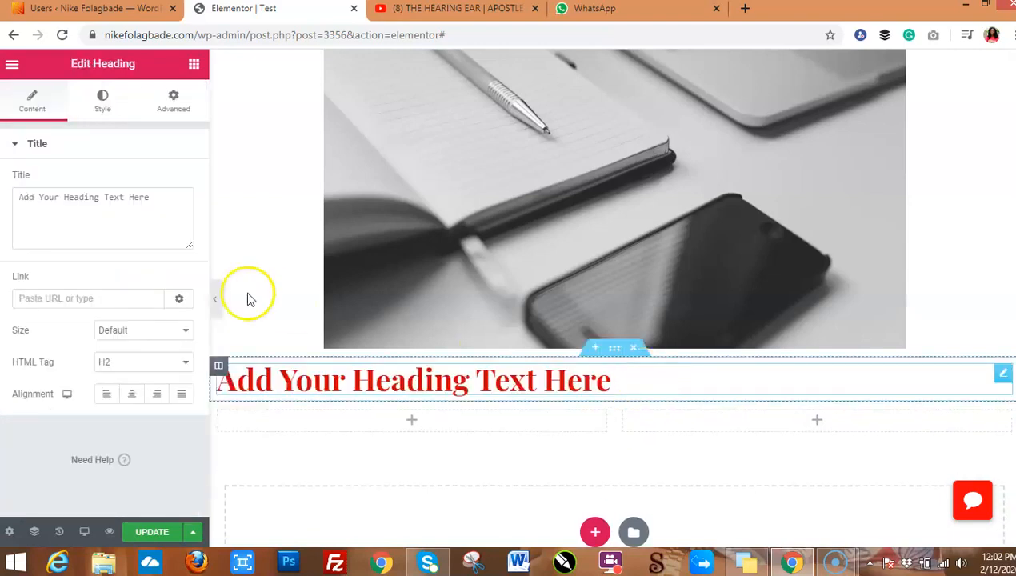
left_click_drag(154, 196, 14, 195)
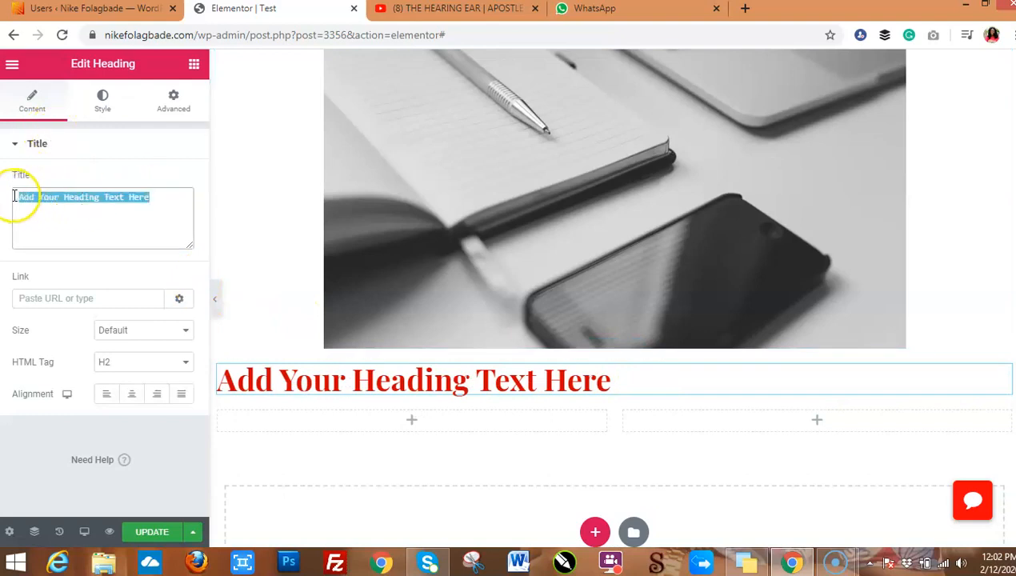
type("Our Services")
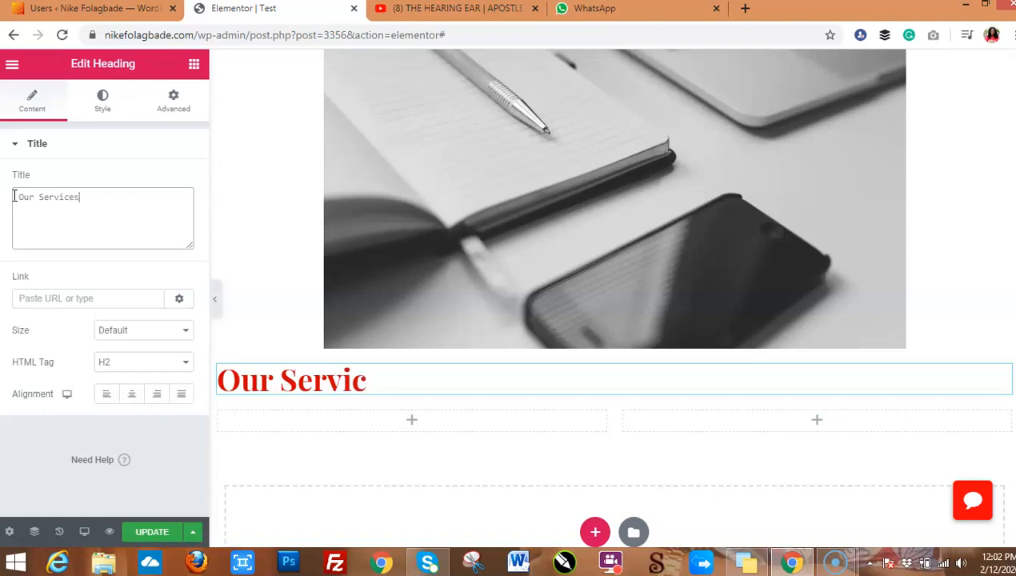
left_click(132, 396)
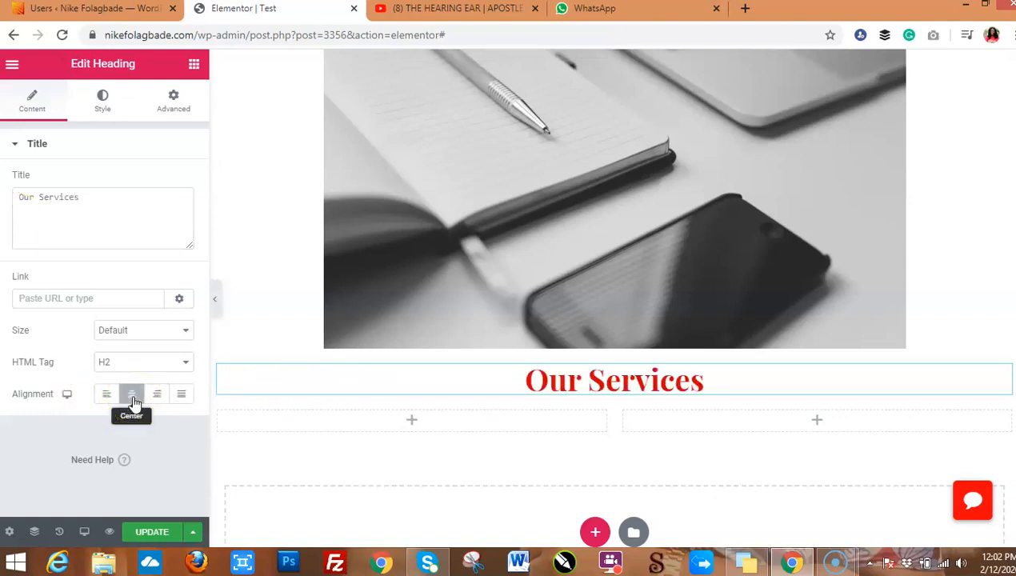
Search the widgets for "icon" and place an Icon Box in the left column below the Our Services heading.
scroll(1004, 312, "down", 2)
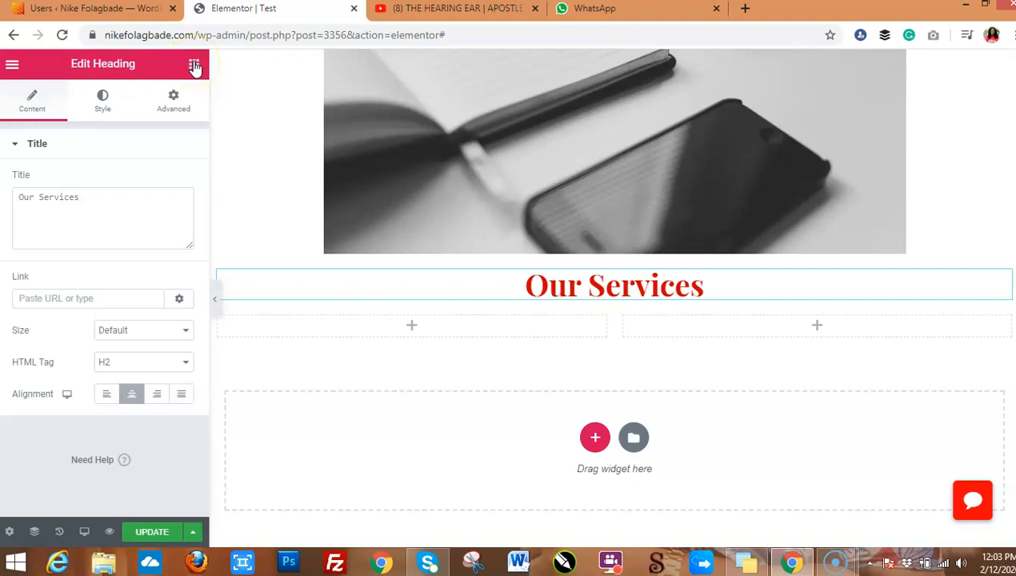
left_click(194, 65)
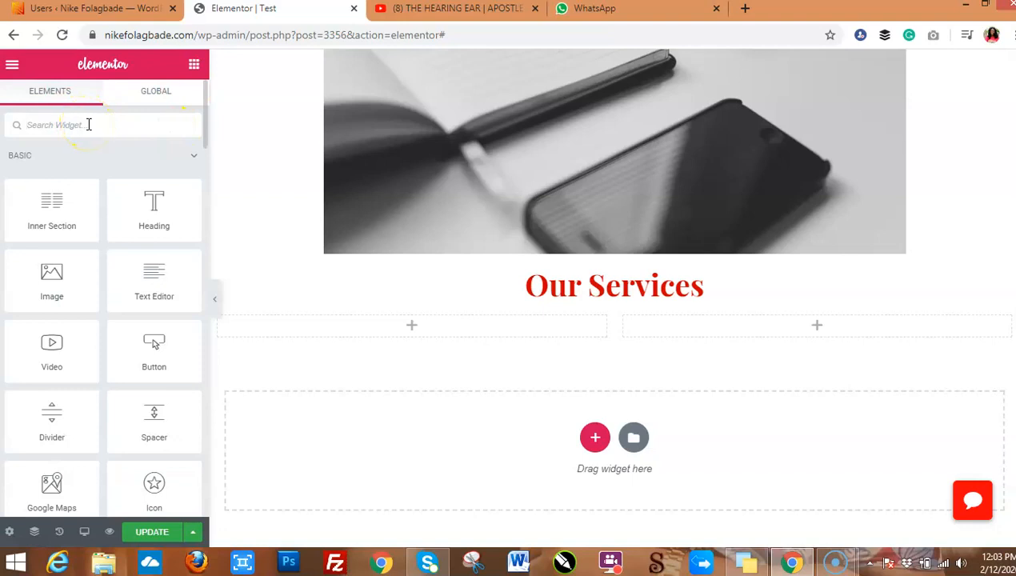
type("icon")
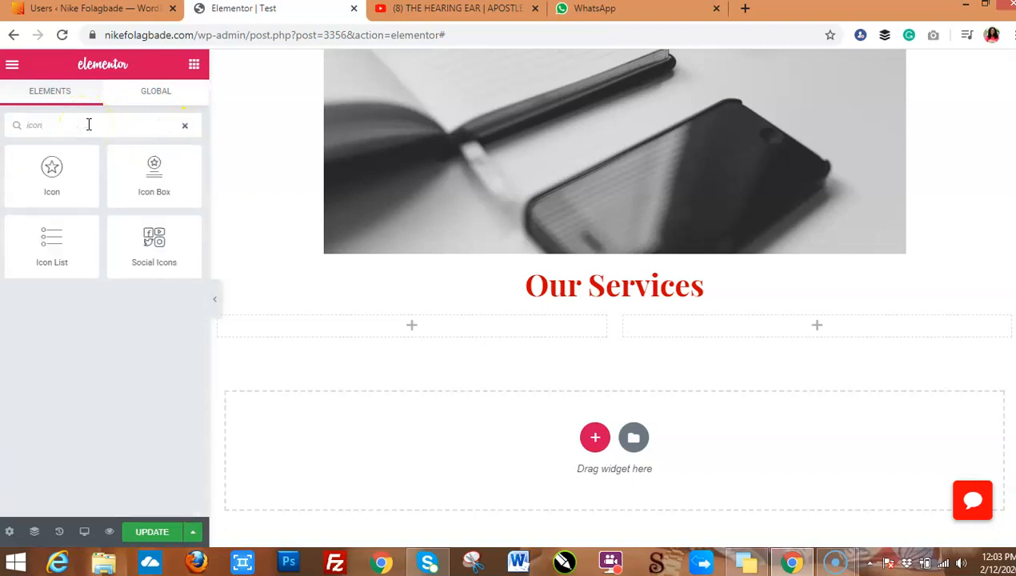
left_click_drag(170, 180, 405, 333)
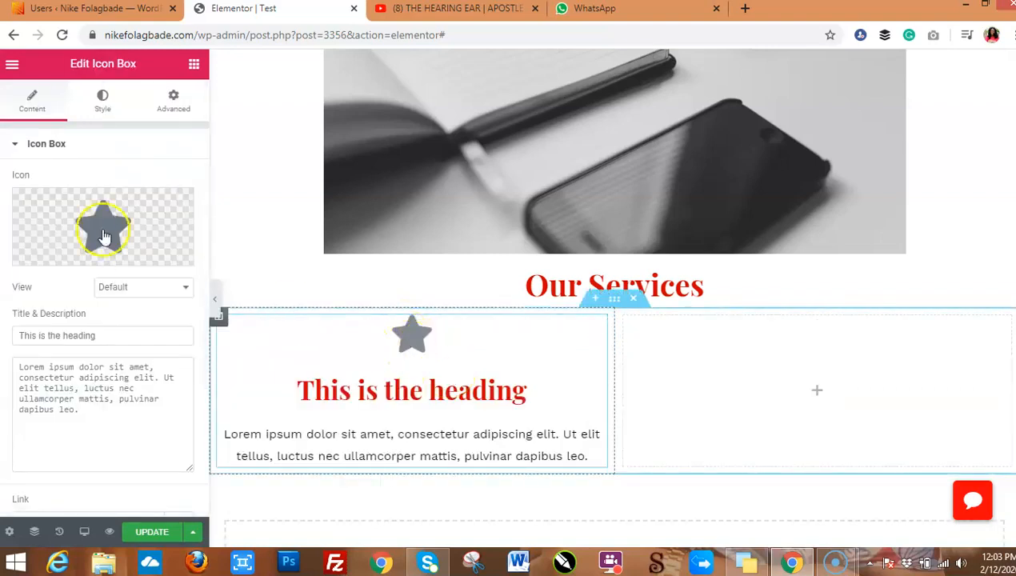
Replace the Icon Box's star with the second outlined smiley from the Icon Library, filtering the icons by "smile".
mouse_move(72, 230)
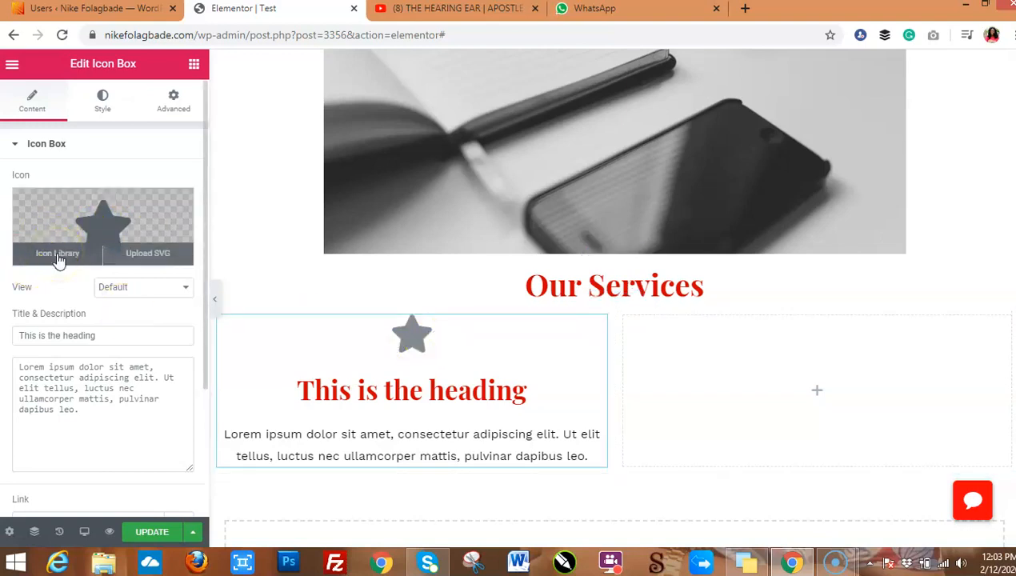
left_click(57, 255)
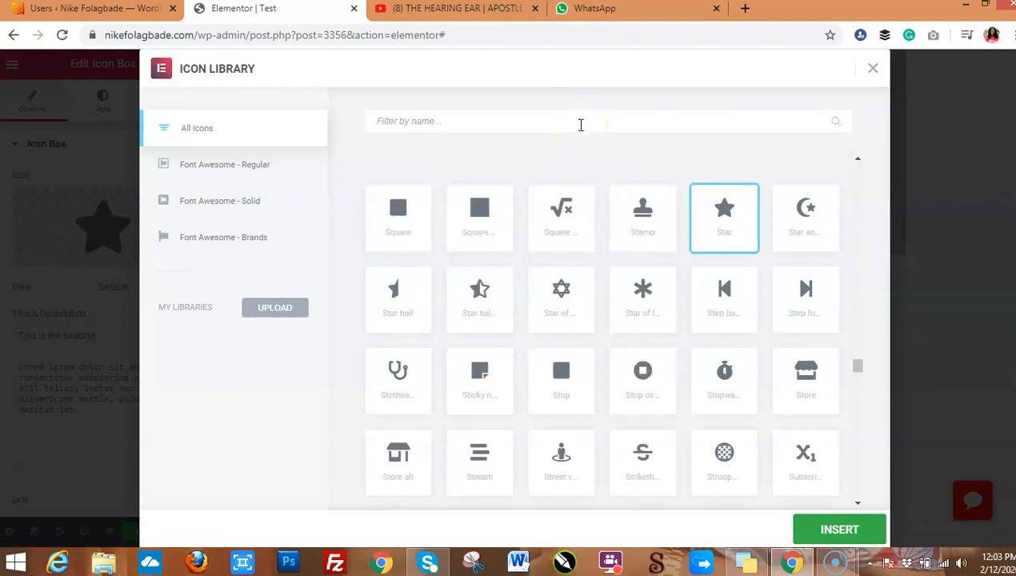
left_click(581, 125)
type("smile")
left_click(483, 224)
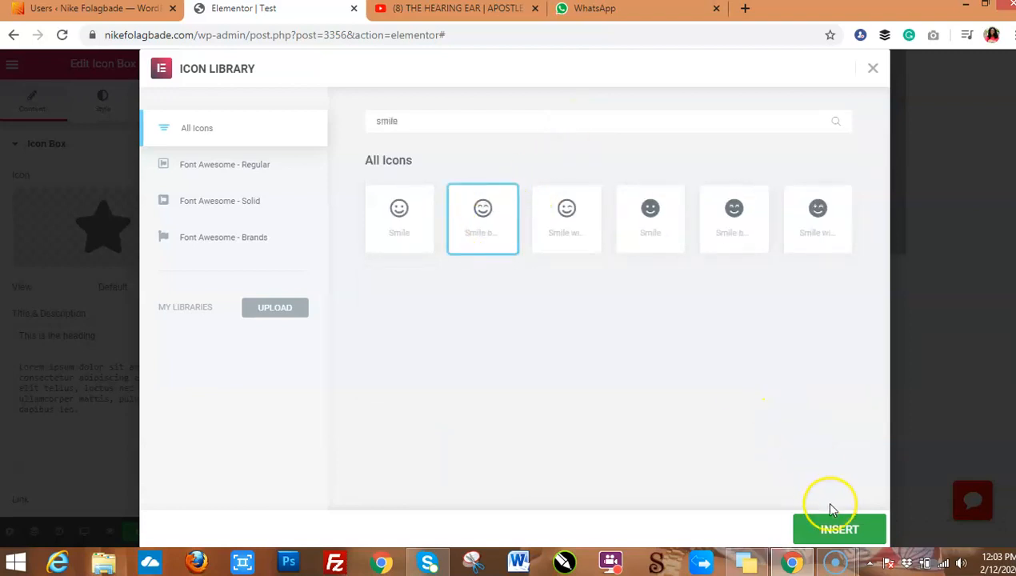
left_click(839, 531)
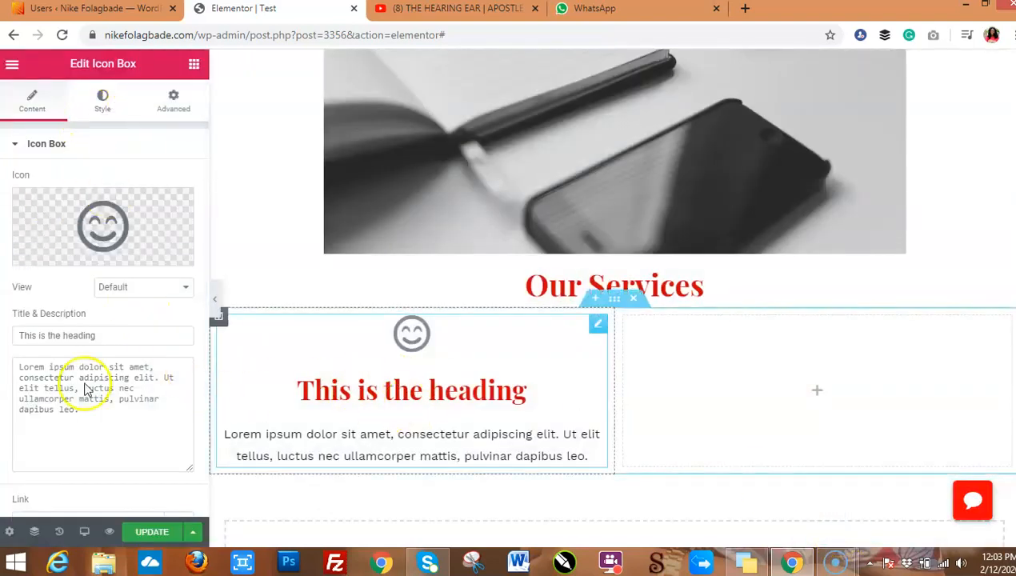
Title the Icon Box "Content Creation" and set its description to "We help you write very well to fit your purpose.".
left_click_drag(113, 335, 20, 335)
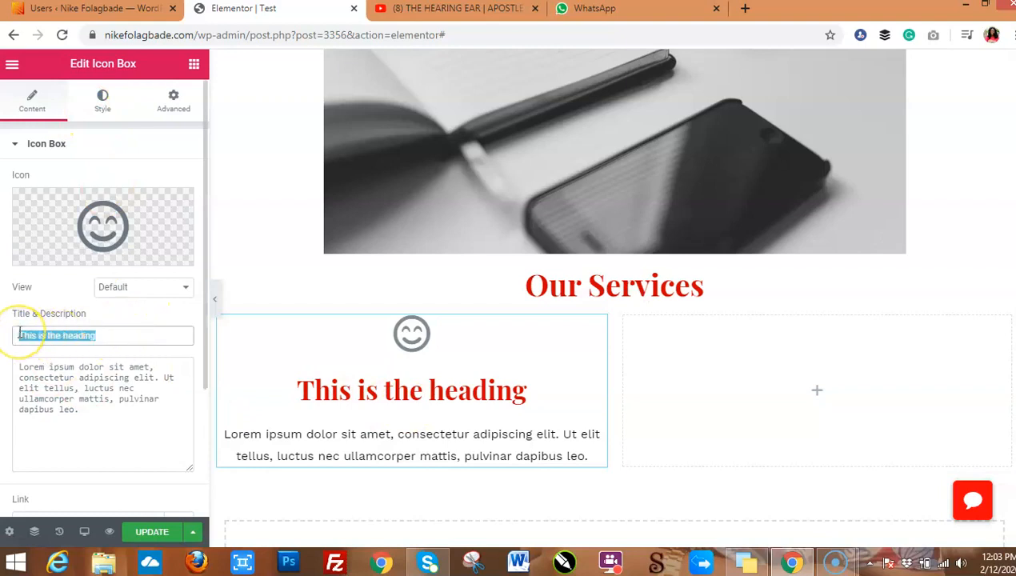
type("Content")
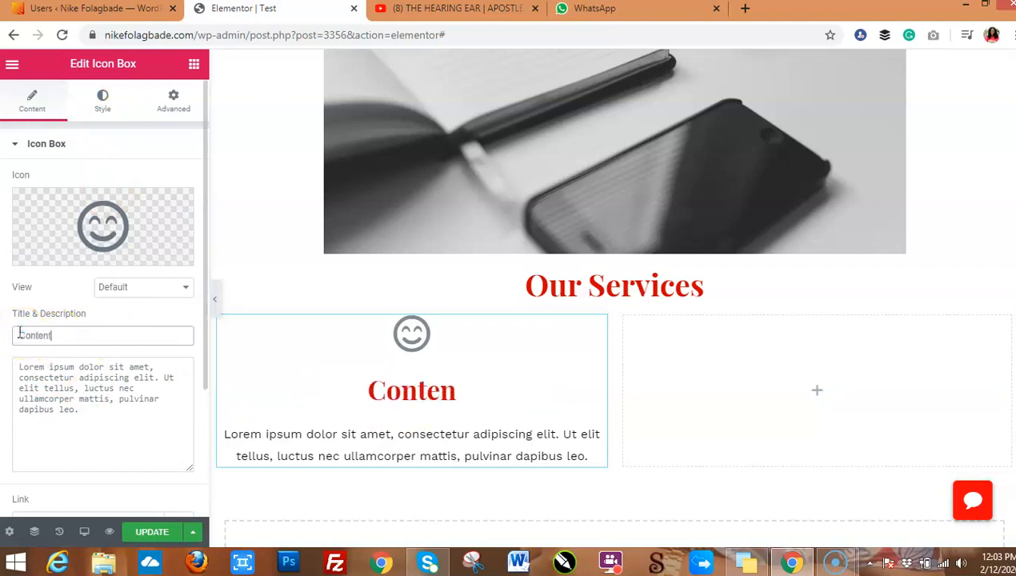
type(" Creation")
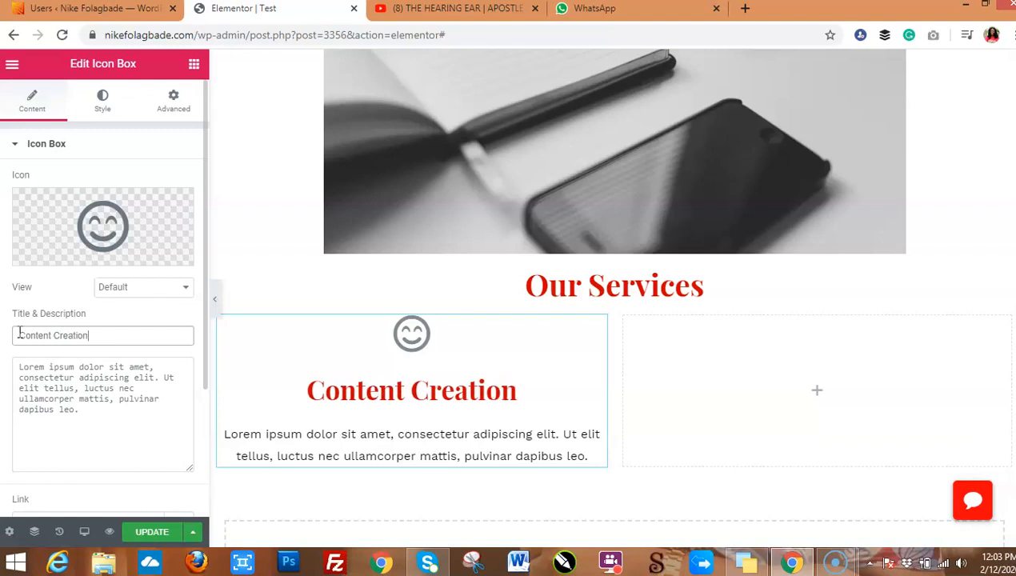
left_click(52, 387)
left_click_drag(83, 408, 11, 364)
type("We help you")
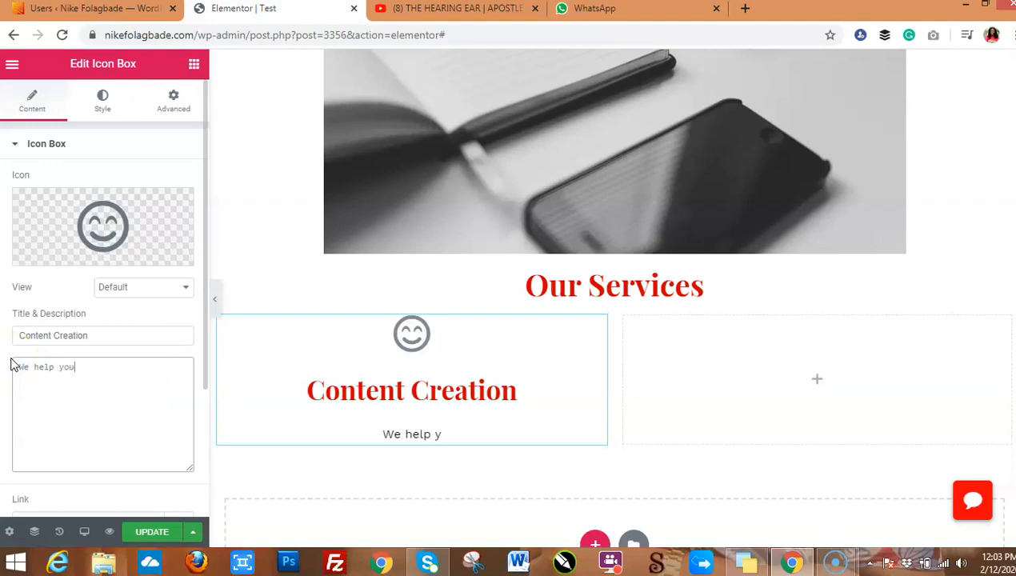
type(" write very well to")
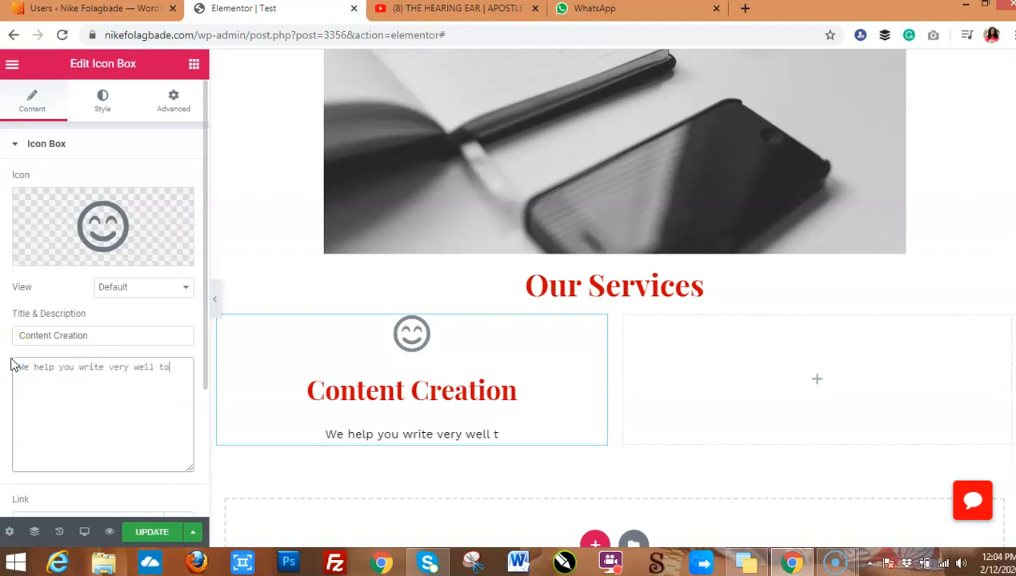
type(" fit your purpose")
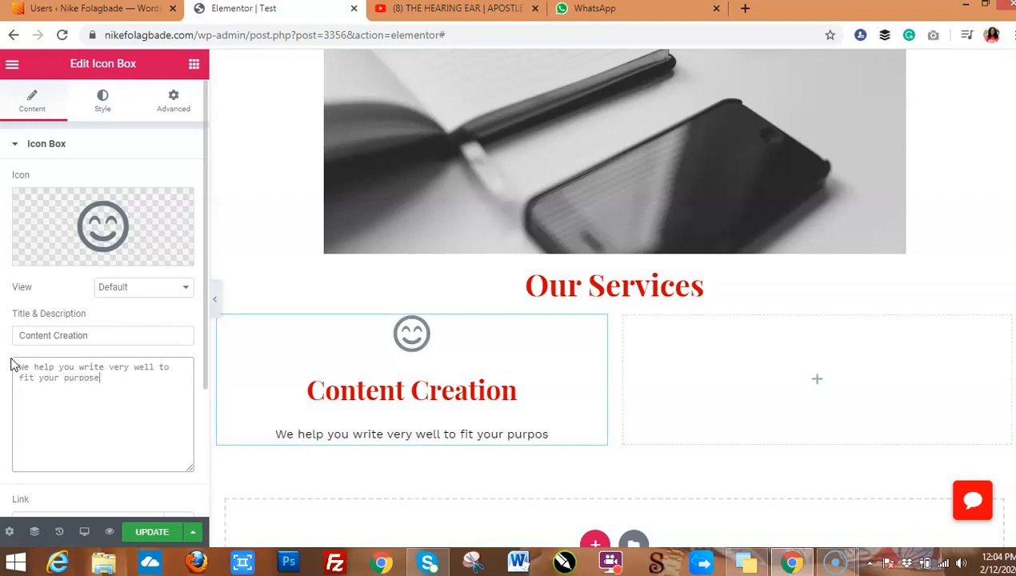
type(".")
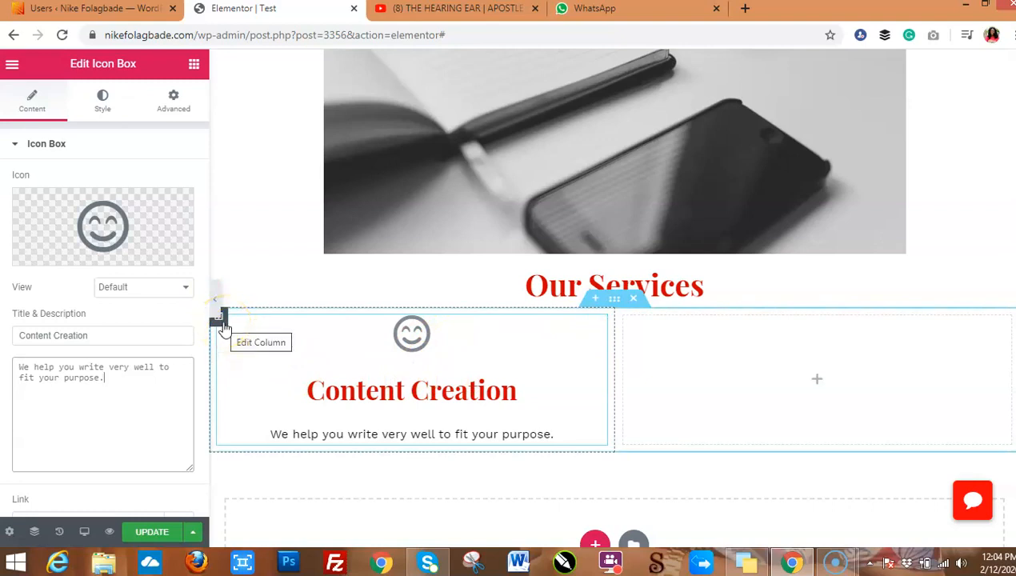
Duplicate the column that holds the Content Creation Icon Box.
left_click(219, 318)
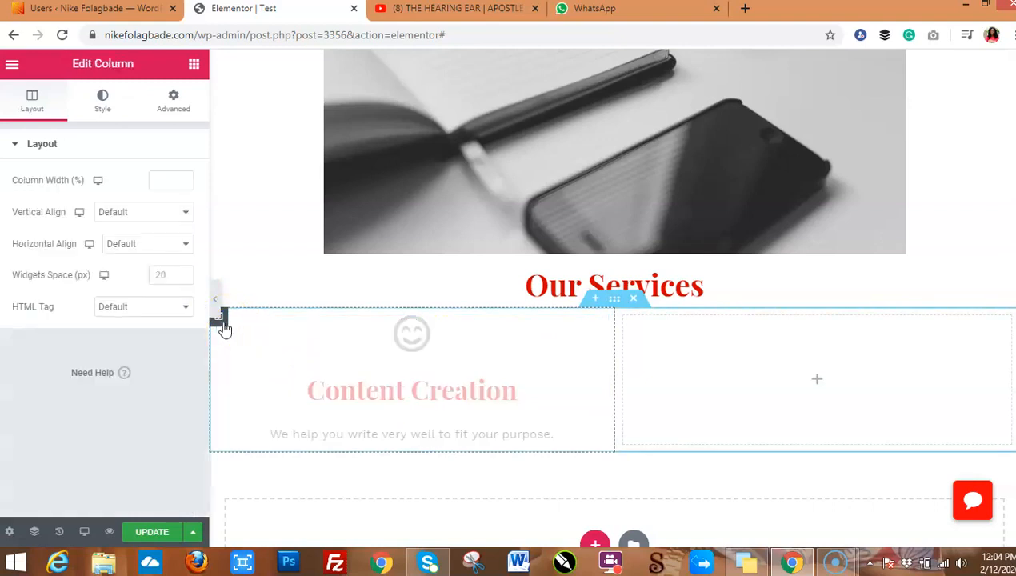
right_click(225, 327)
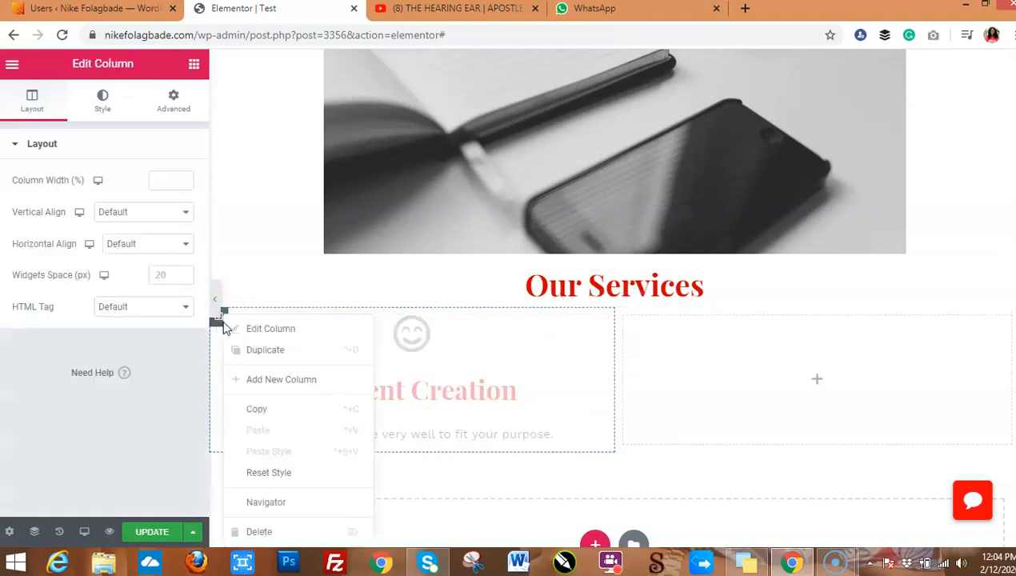
left_click(268, 353)
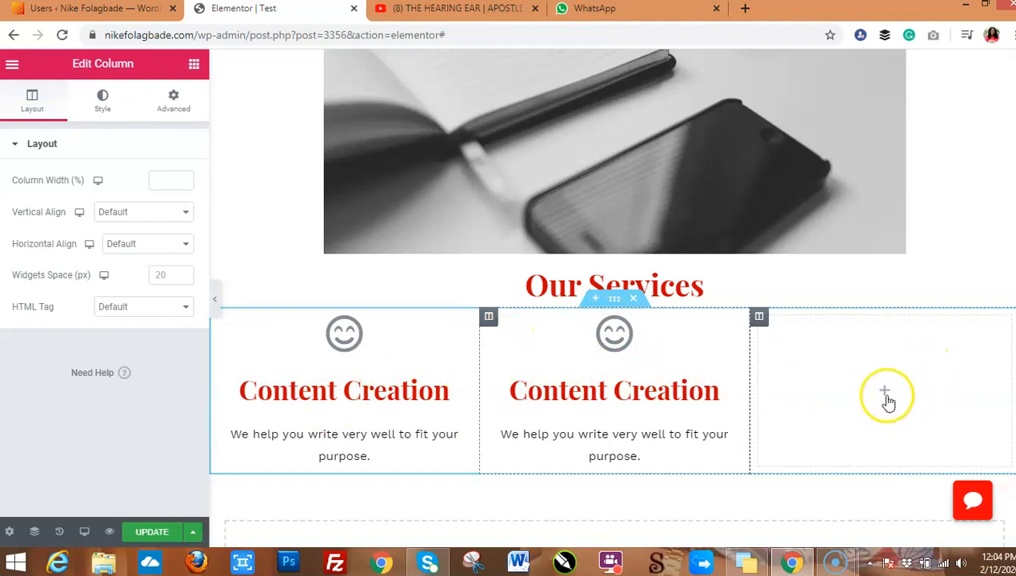
Search the widgets for "icon" and place an Icon Box in the empty third column.
left_click(195, 66)
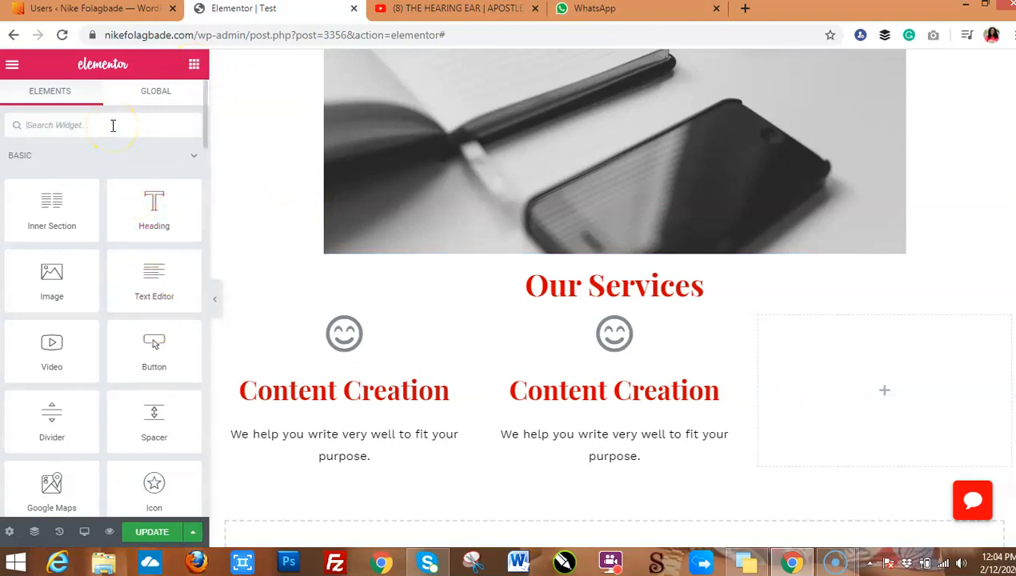
type("icon")
left_click_drag(149, 162, 839, 373)
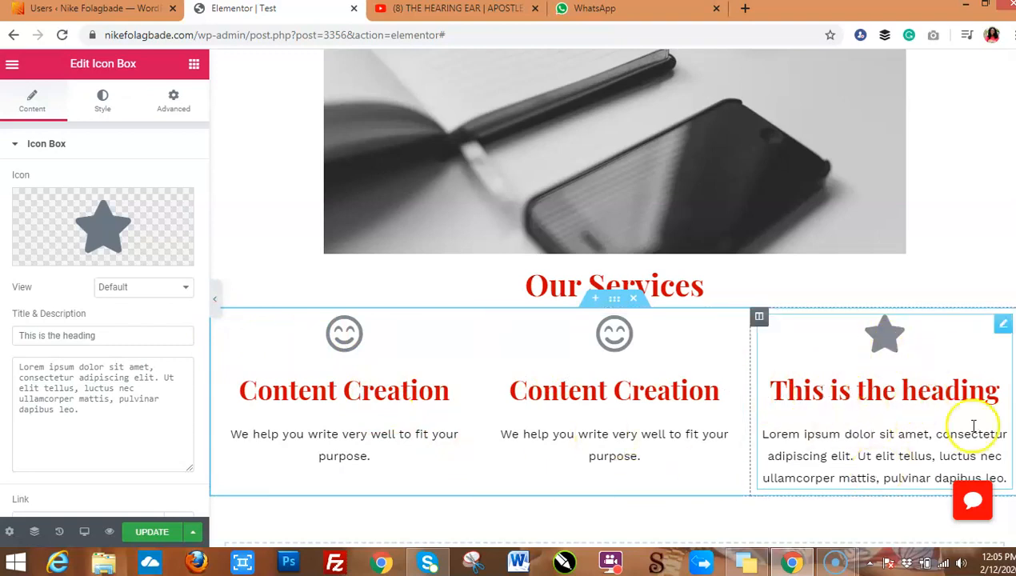
Add a new single-column section below the three service columns.
scroll(974, 425, "down", 5)
scroll(974, 425, "up", 1)
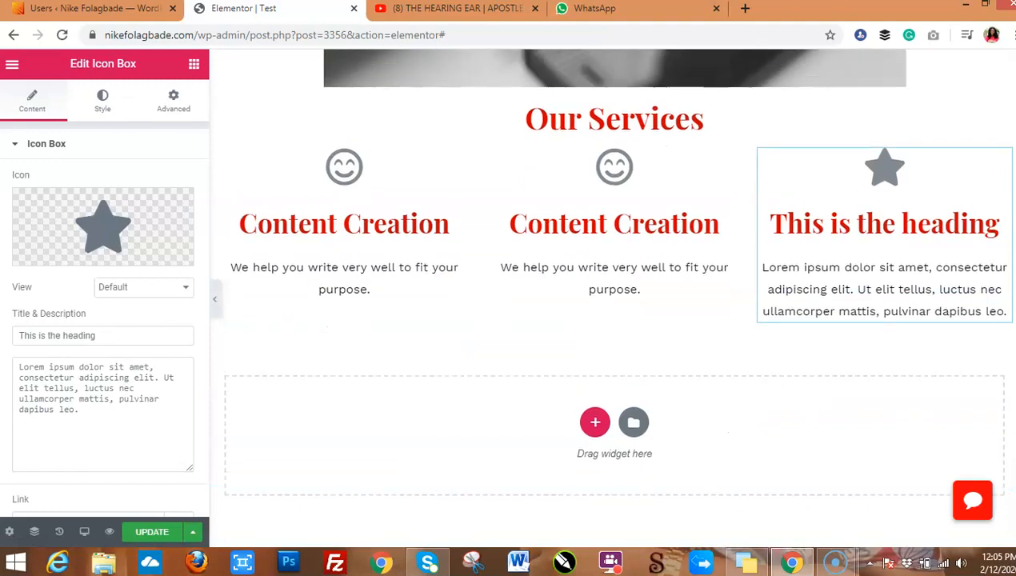
scroll(534, 483, "up", 1)
scroll(535, 482, "down", 2)
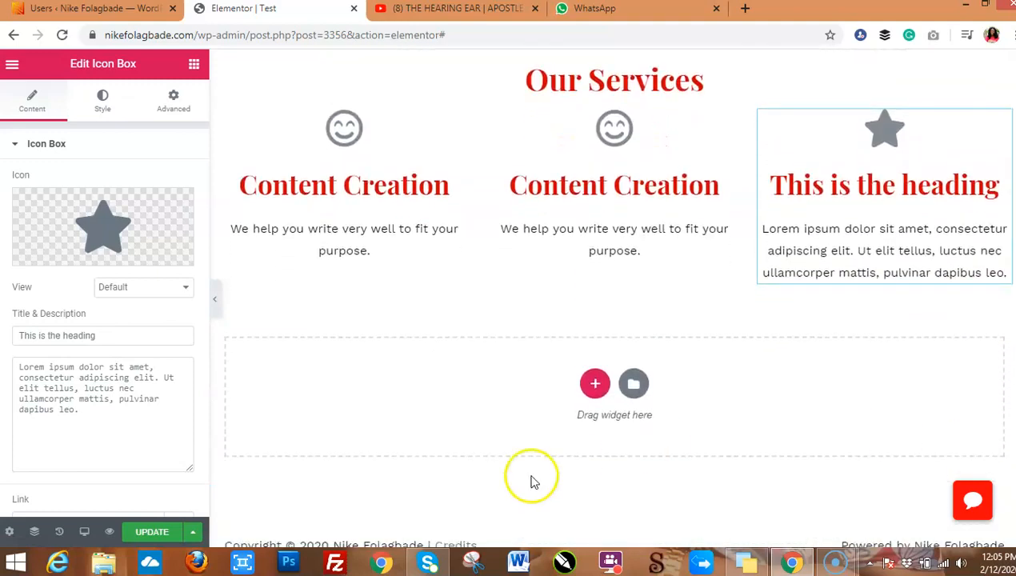
left_click(595, 388)
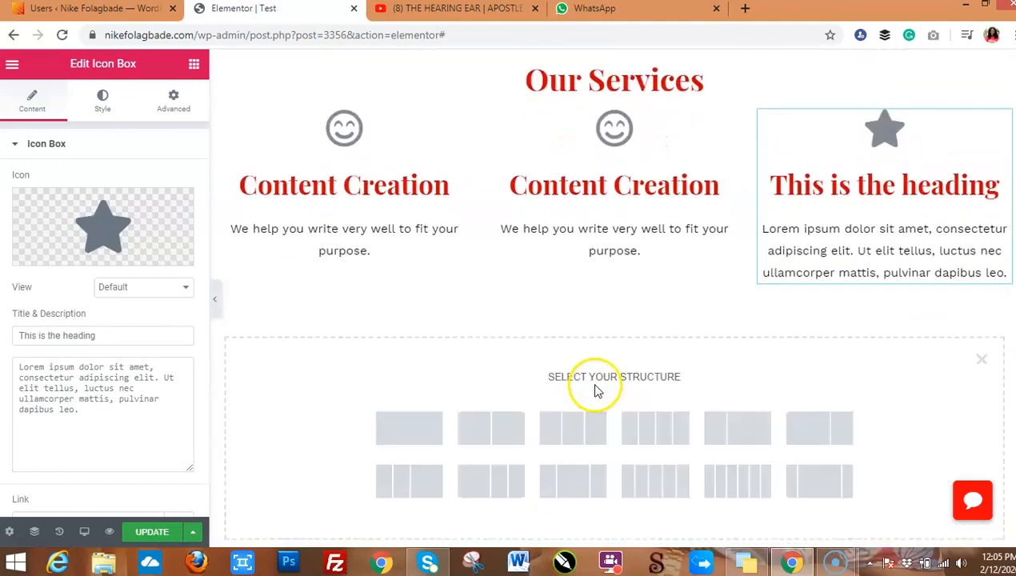
left_click(412, 432)
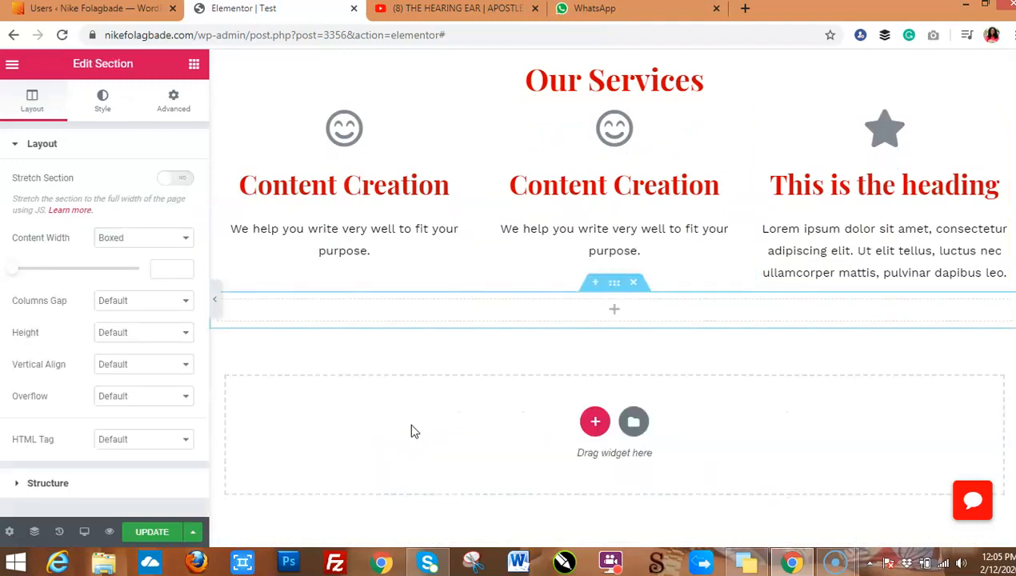
Search the widgets for "testim" and place a Testimonial in the new single-column section.
left_click(192, 72)
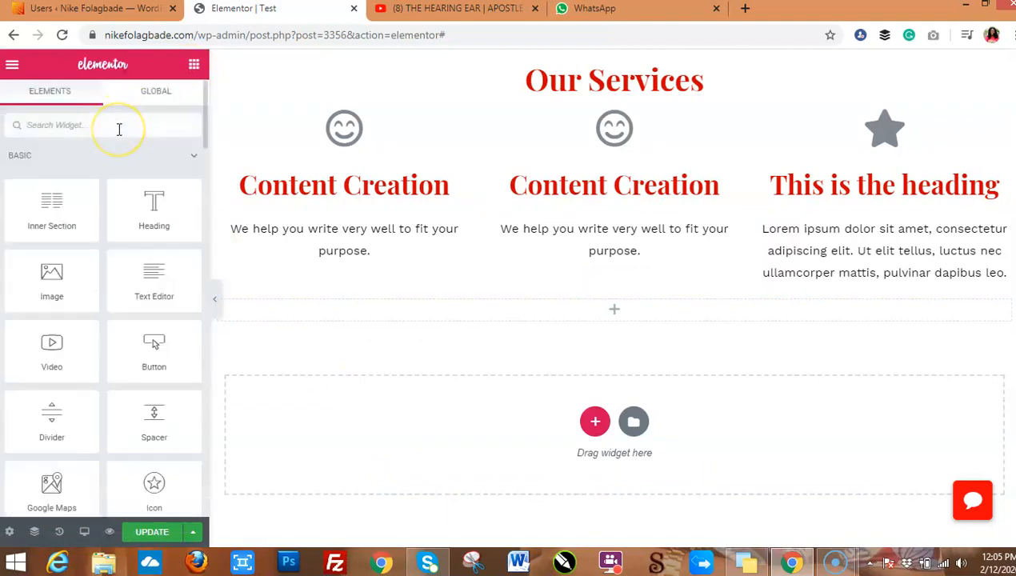
type("testim")
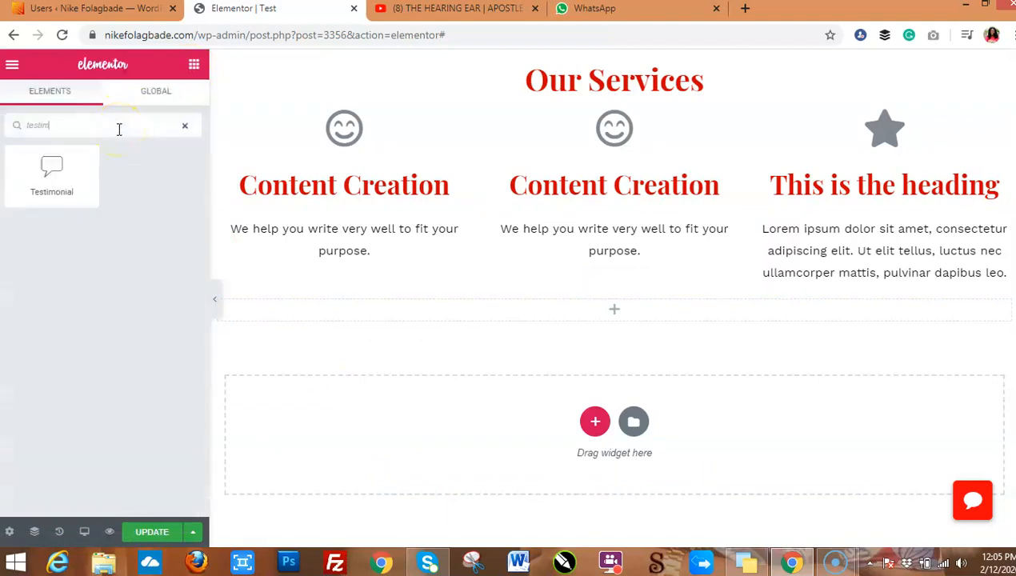
left_click_drag(51, 173, 612, 312)
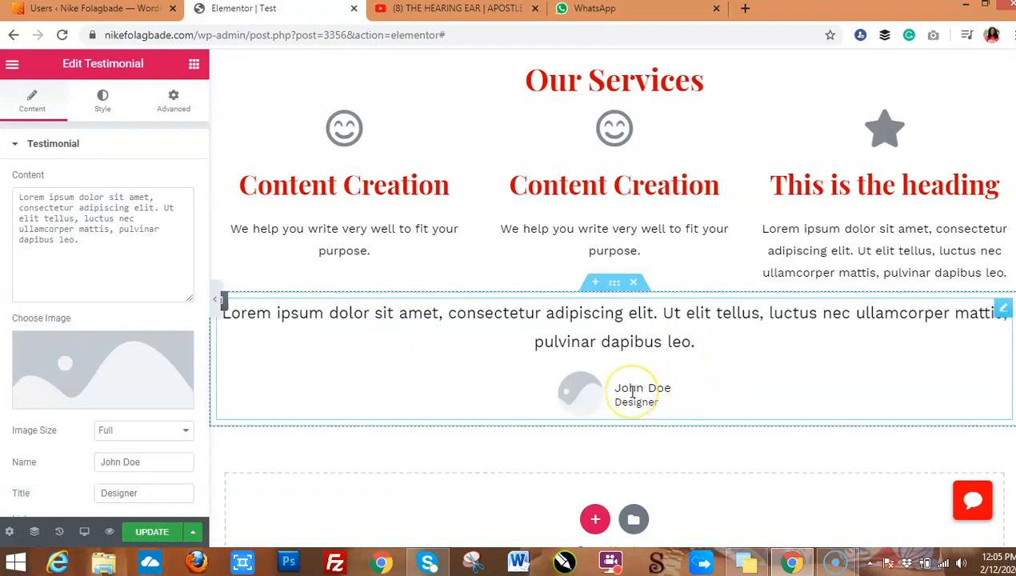
Change the testimonial author's job title to "Coach", after viewing the widget's style options.
left_click(101, 103)
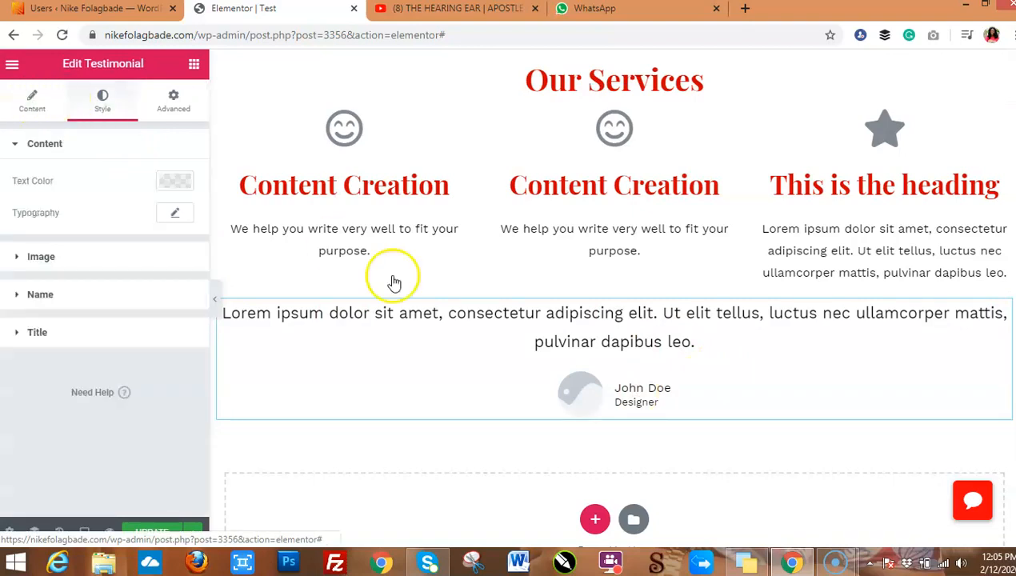
left_click(444, 316)
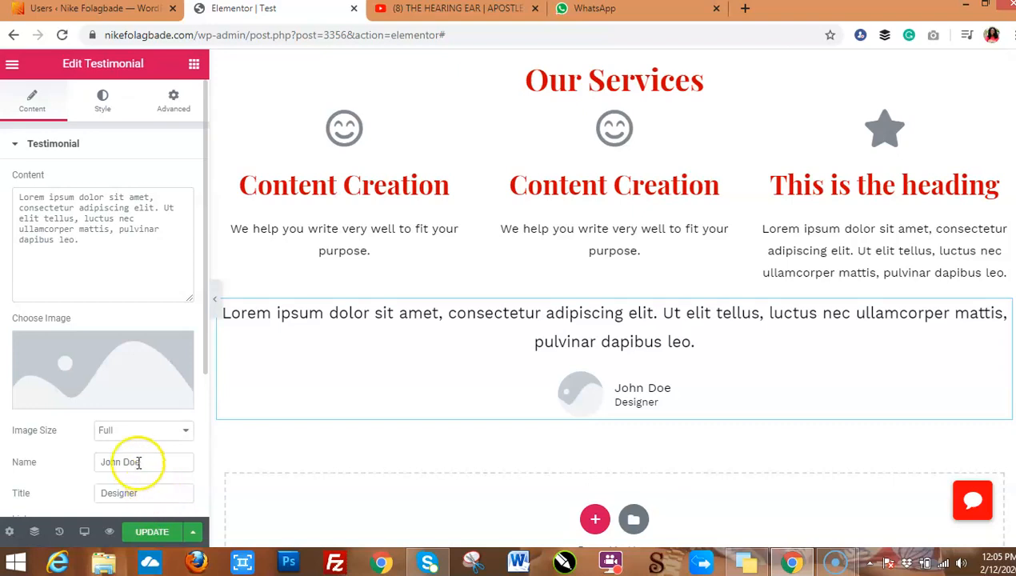
left_click_drag(145, 496, 93, 499)
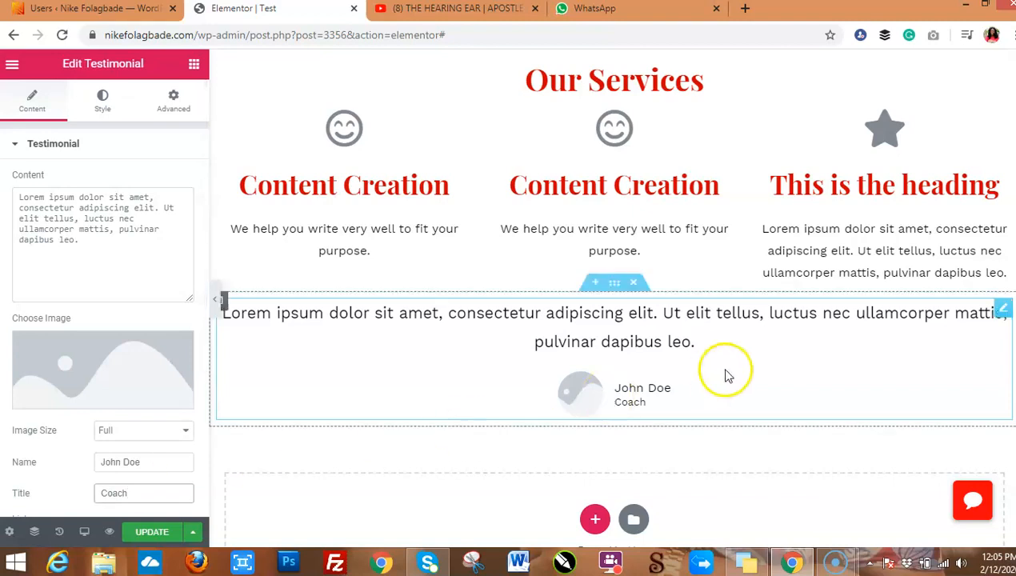
Look over the page layout and save the page's changes.
scroll(613, 320, "up", 6)
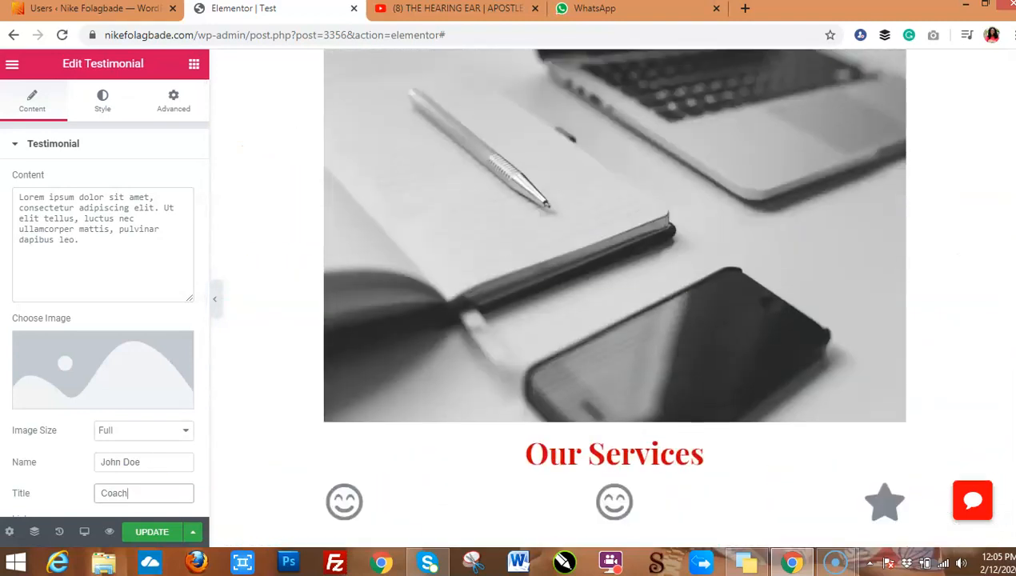
scroll(427, 336, "down", 4)
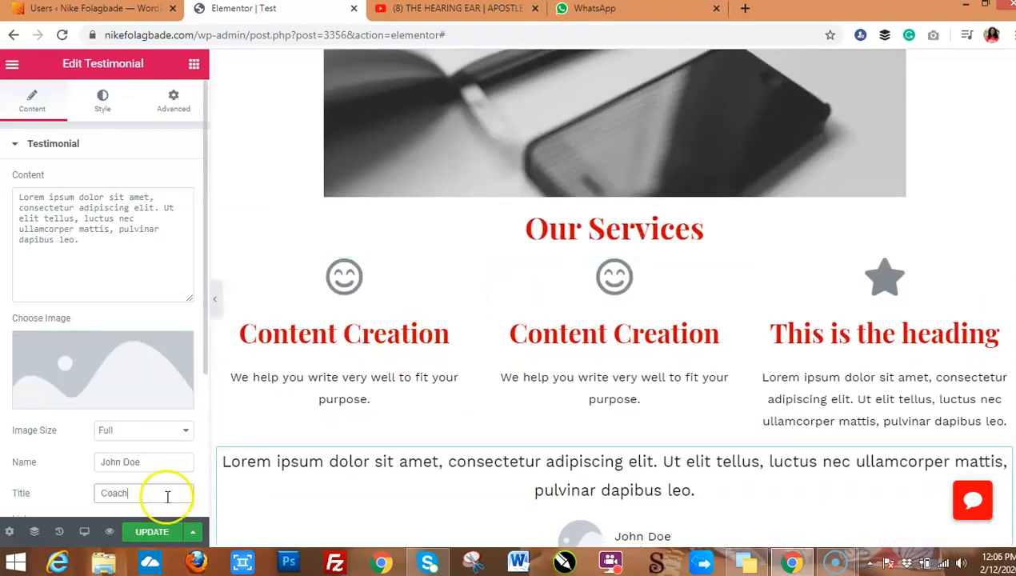
left_click(152, 533)
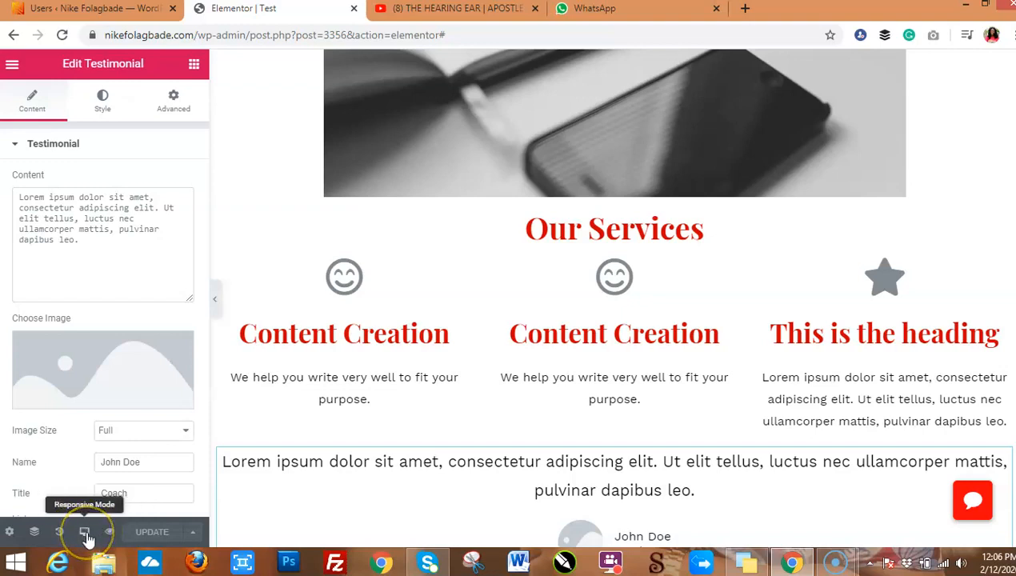
Preview the page at tablet and mobile sizes, checking the services layout, and return to the desktop view.
left_click(85, 534)
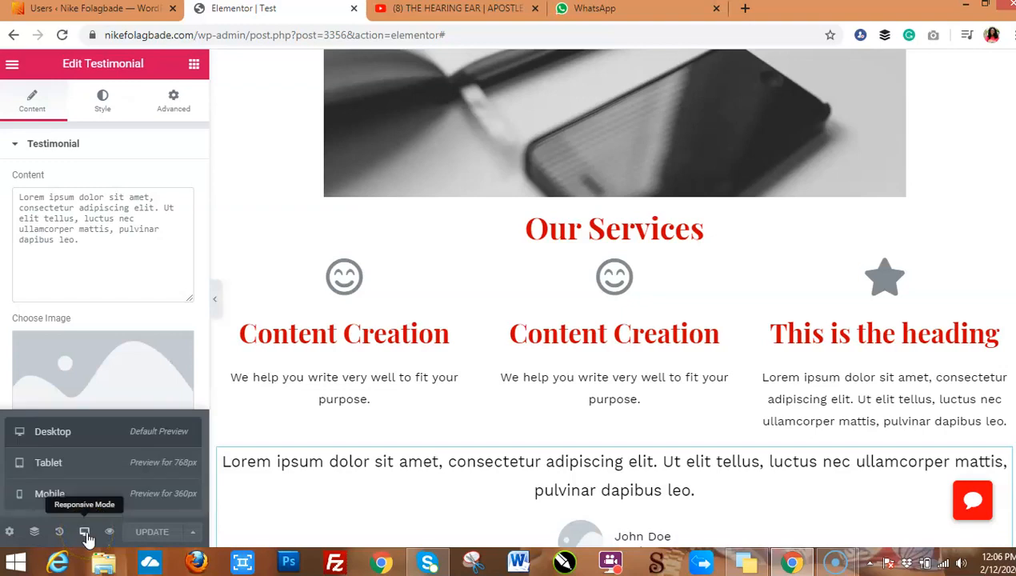
left_click(102, 471)
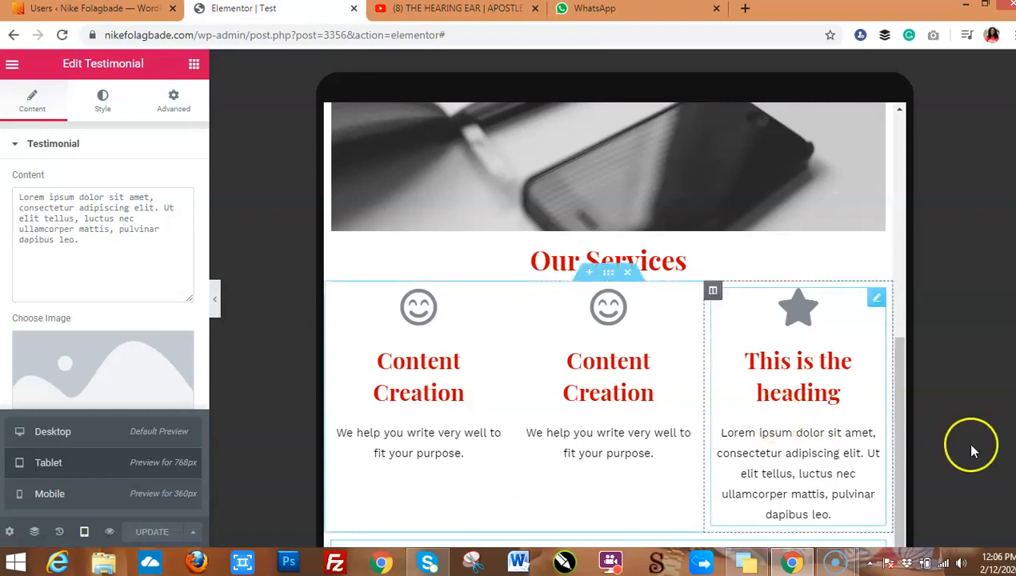
left_click_drag(909, 421, 898, 444)
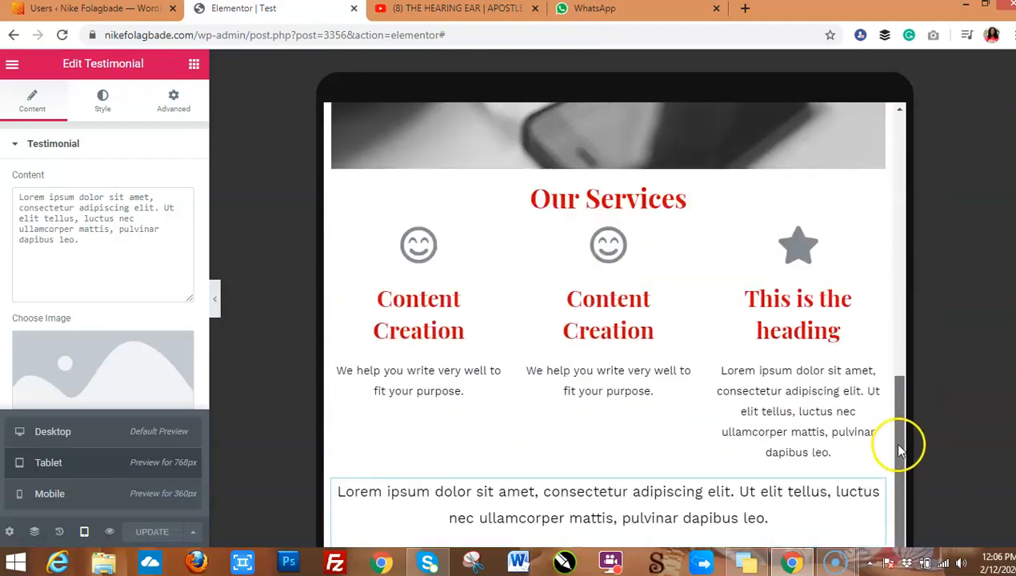
left_click(160, 497)
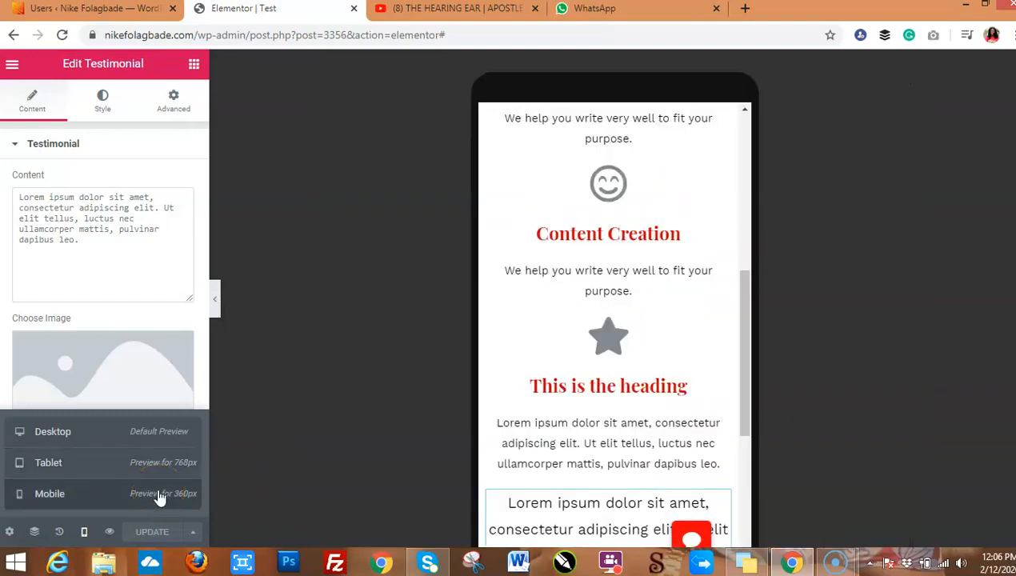
left_click_drag(749, 329, 744, 177)
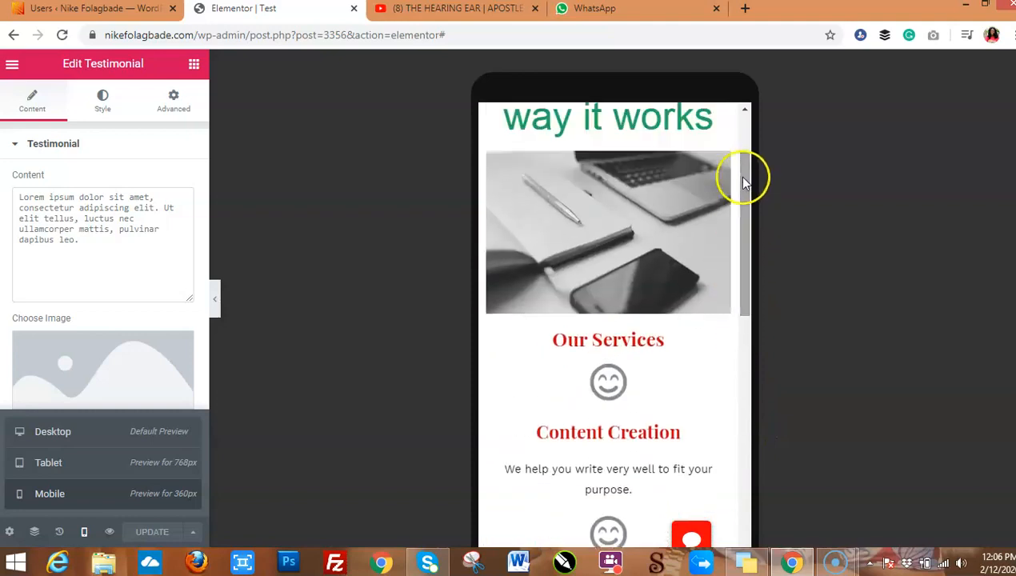
left_click(83, 436)
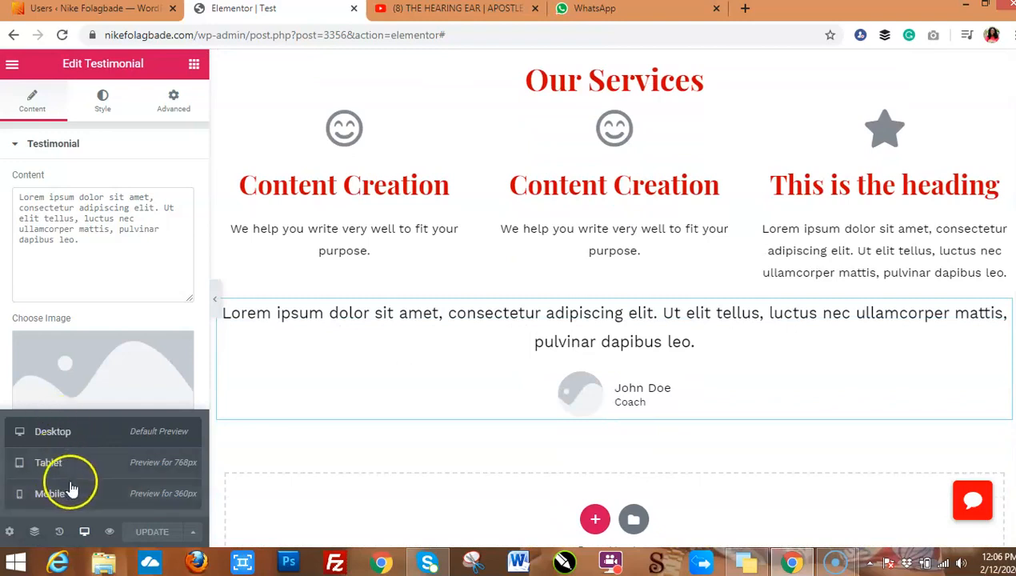
View the page's history of actions and preview the Test page in a new tab, down to its footer.
left_click(60, 533)
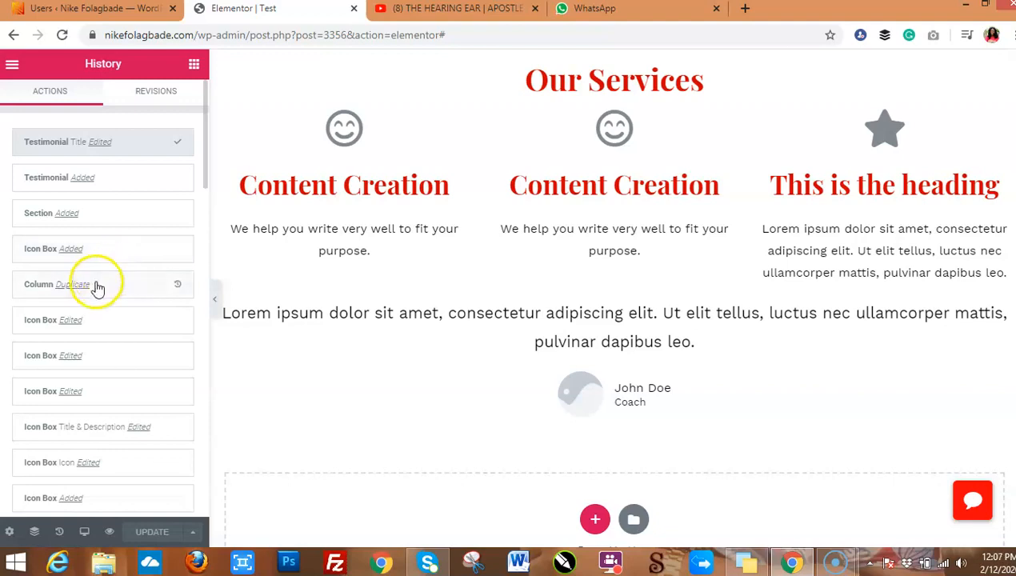
left_click(110, 535)
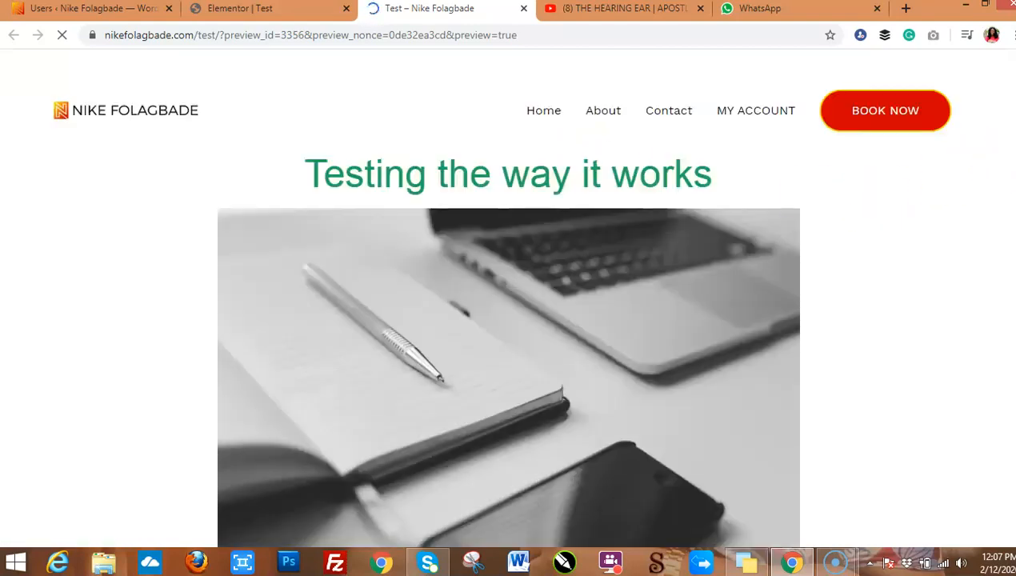
scroll(508, 320, "down", 3)
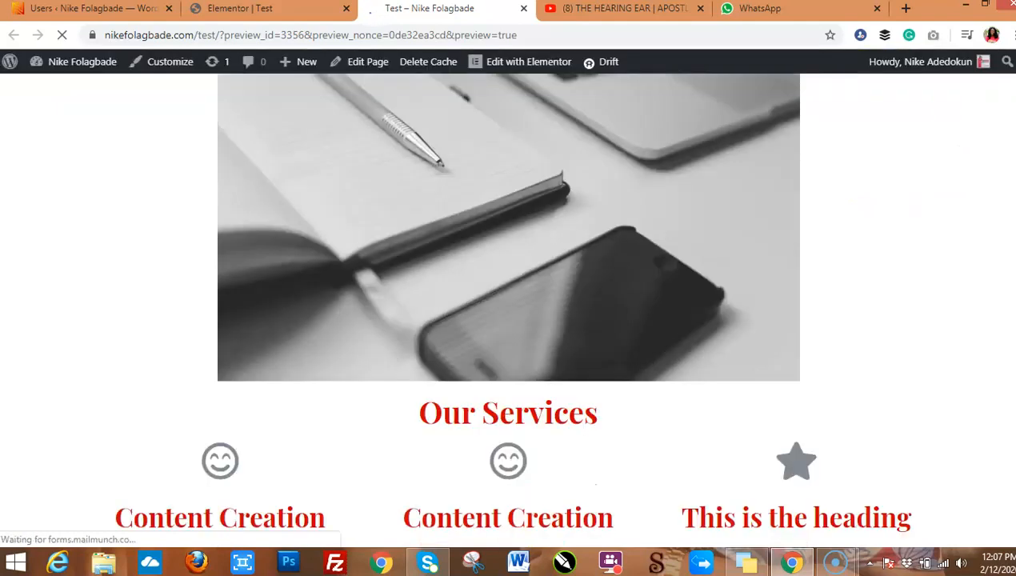
scroll(509, 320, "down", 4)
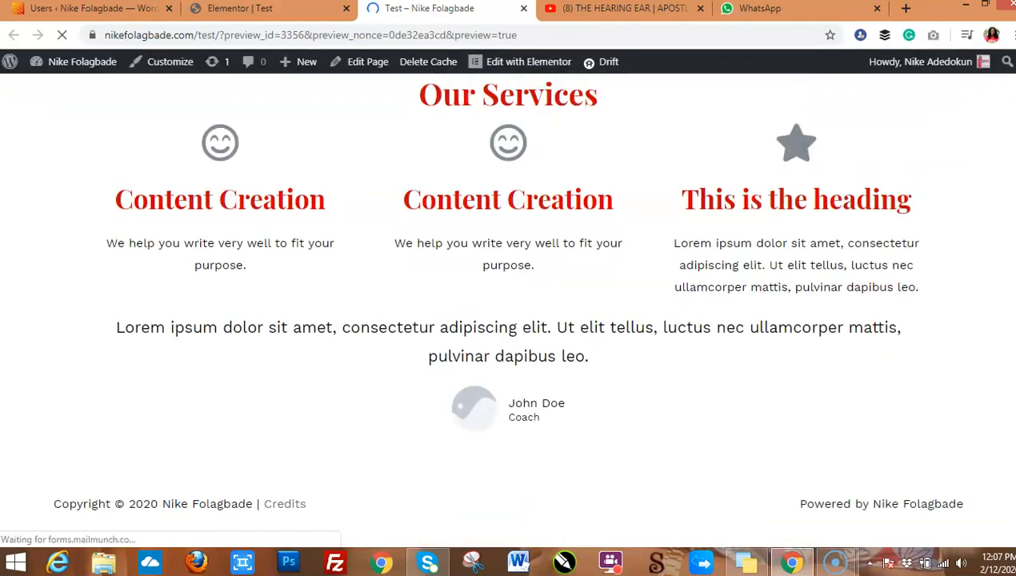
Return from the page preview to the Elementor editor and set the services section's boxed content width to 978.
scroll(508, 320, "up", 7)
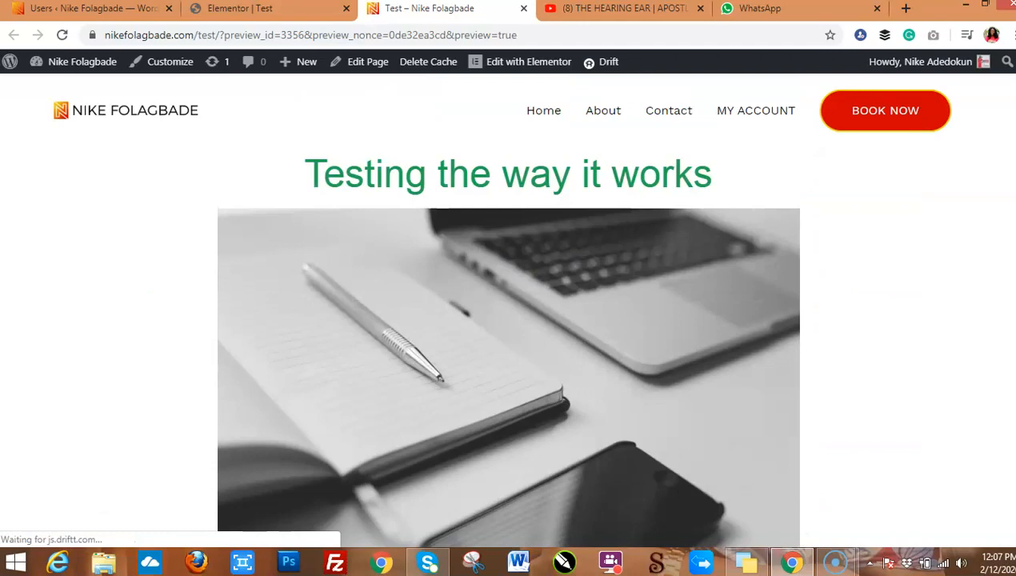
left_click(280, 8)
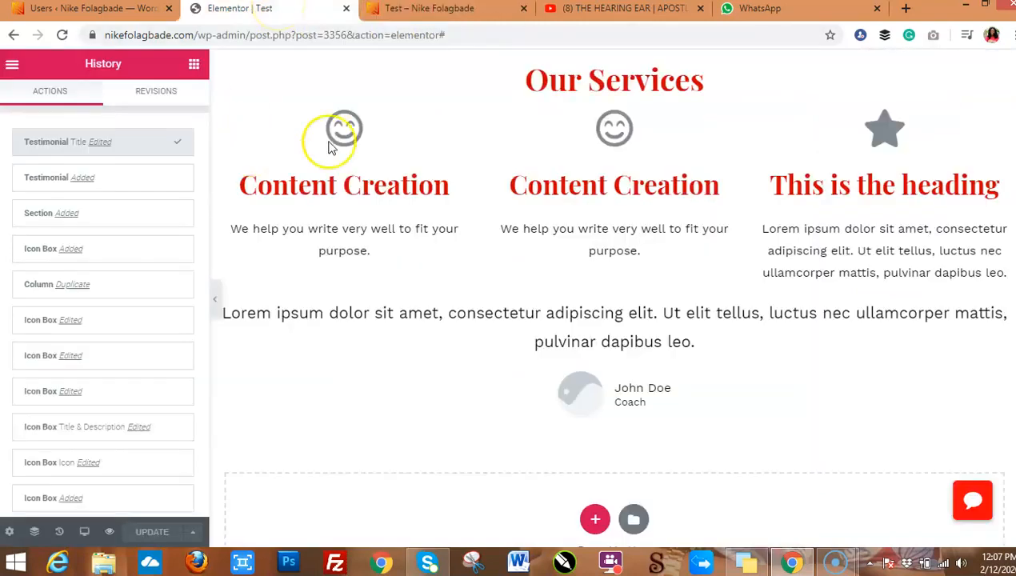
scroll(615, 240, "up", 2)
scroll(615, 298, "up", 1)
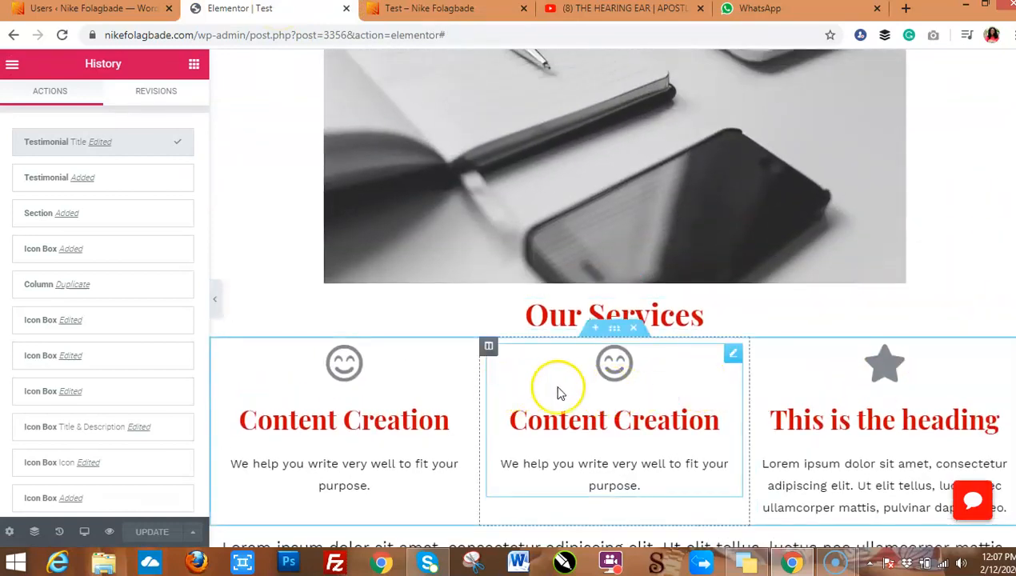
left_click(615, 331)
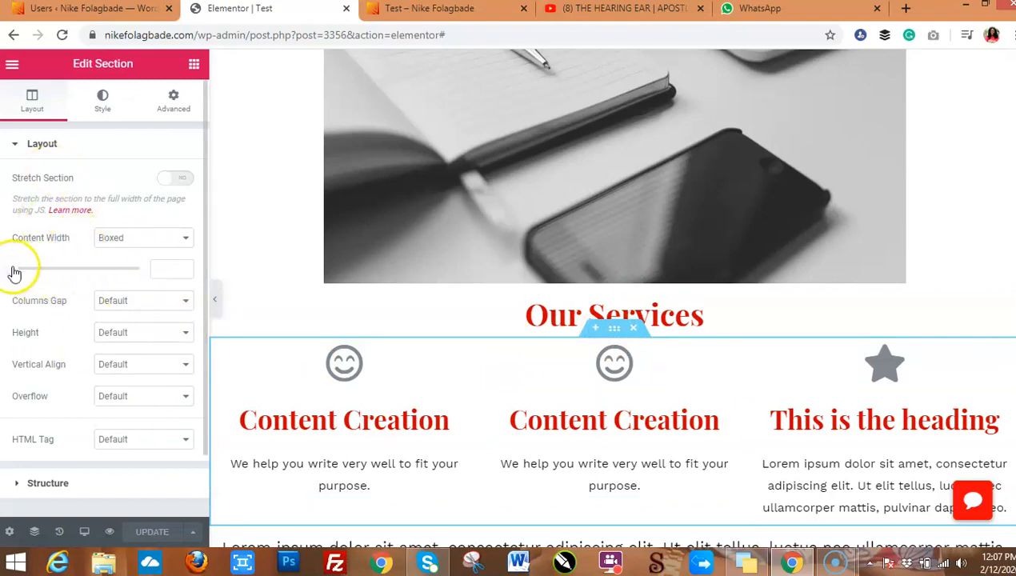
left_click_drag(28, 274, 70, 279)
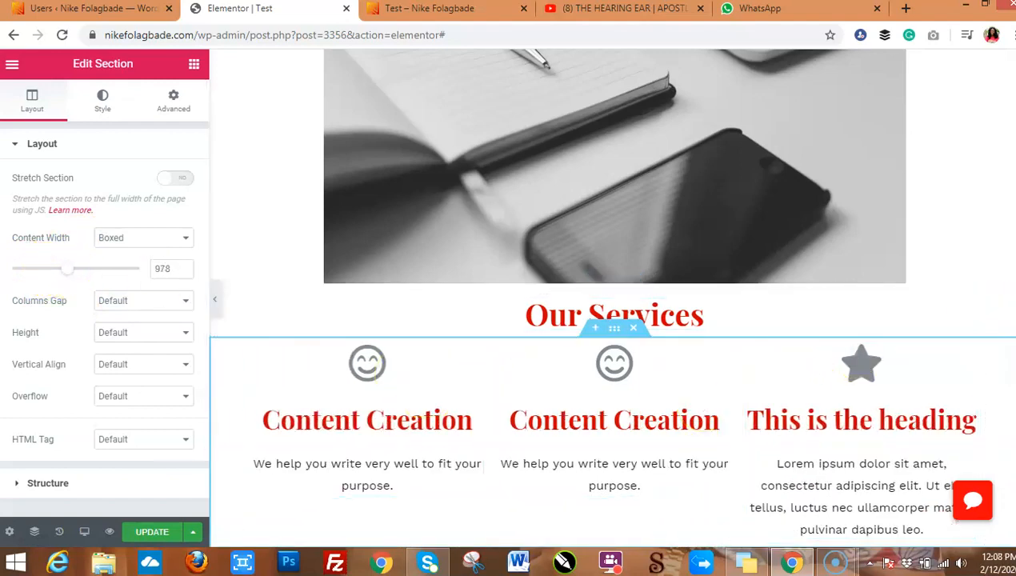
scroll(989, 309, "down", 2)
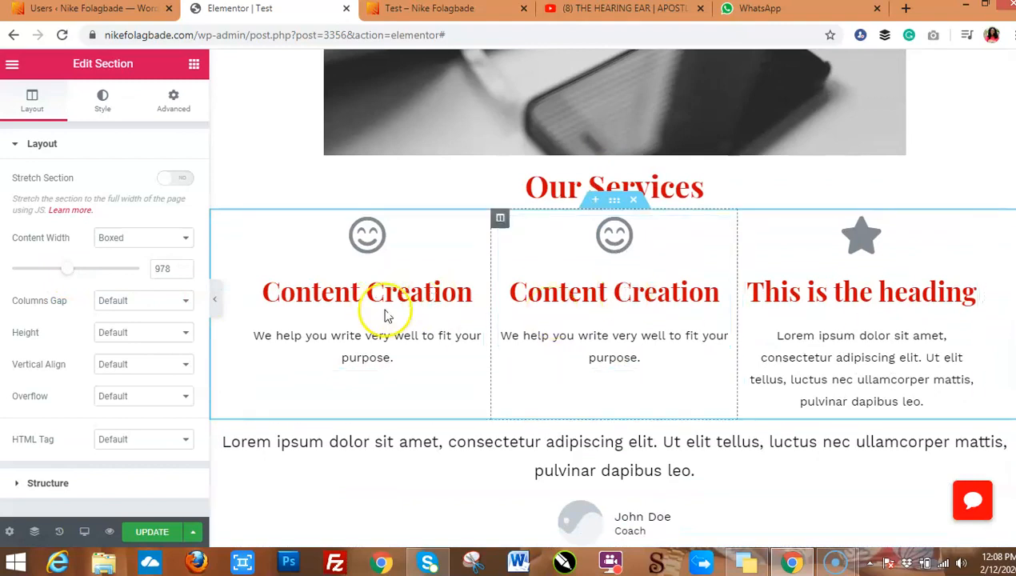
Give the services section a classic background overlay in yellow.
left_click(102, 102)
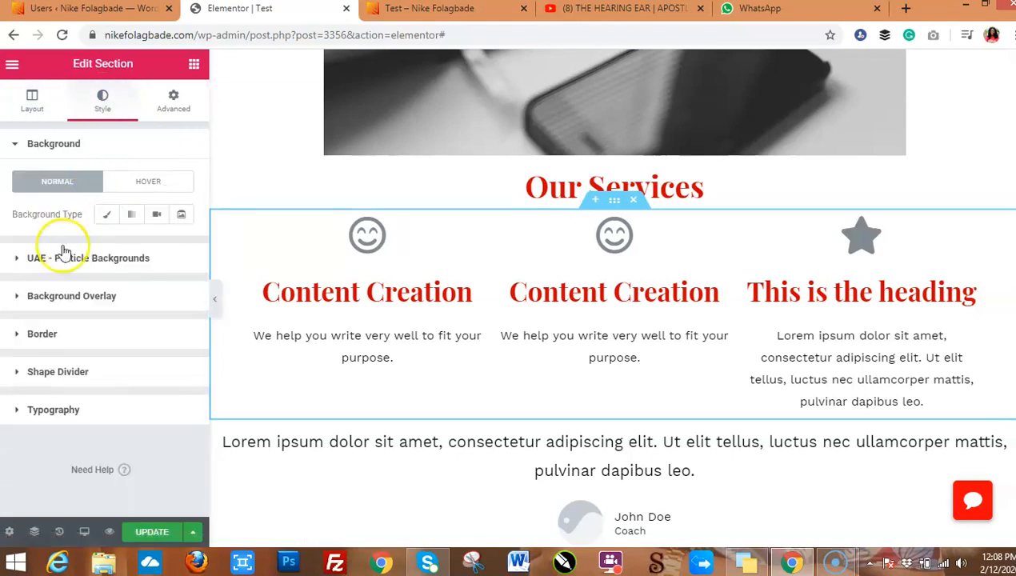
left_click(80, 298)
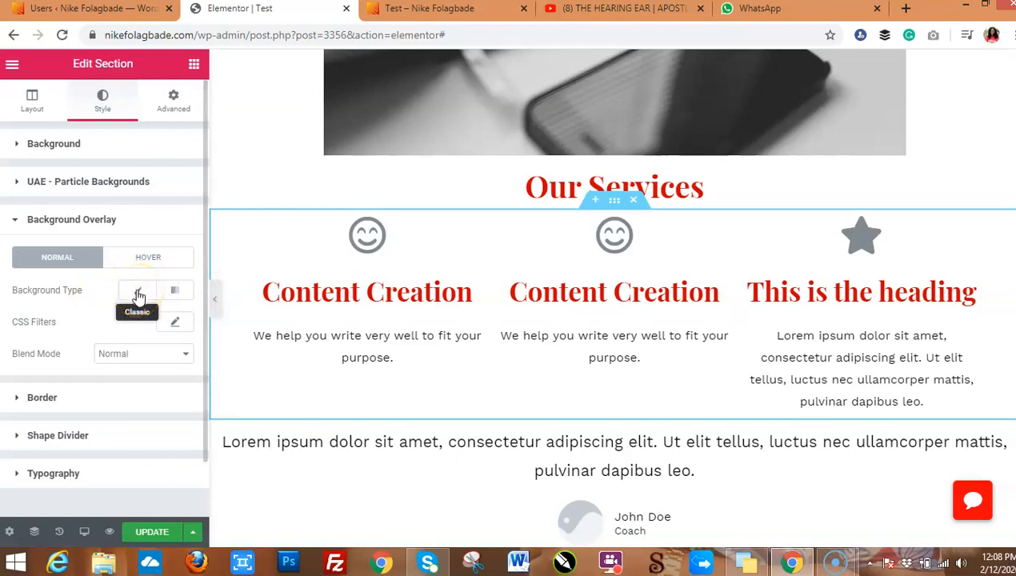
left_click(174, 294)
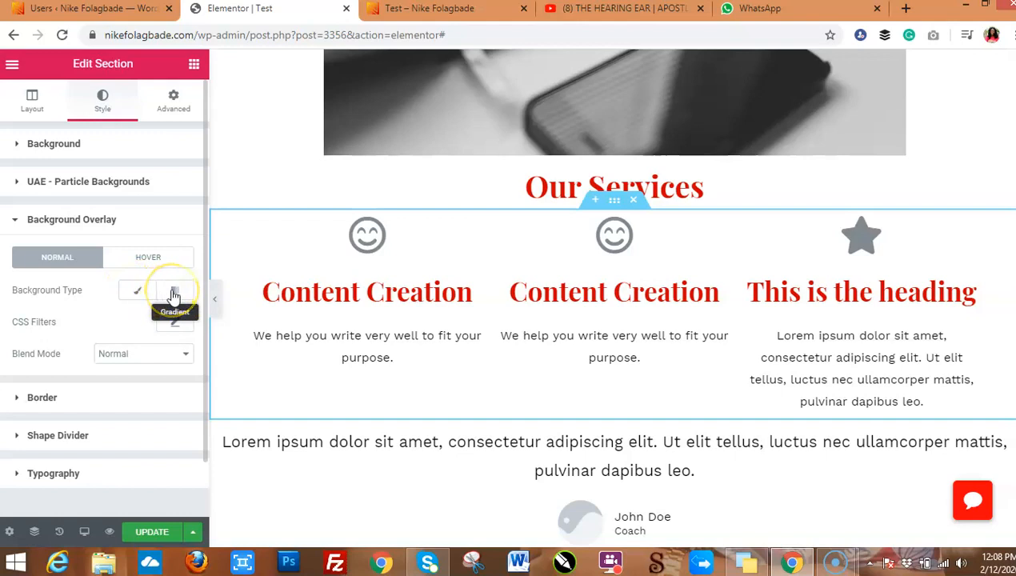
left_click(138, 293)
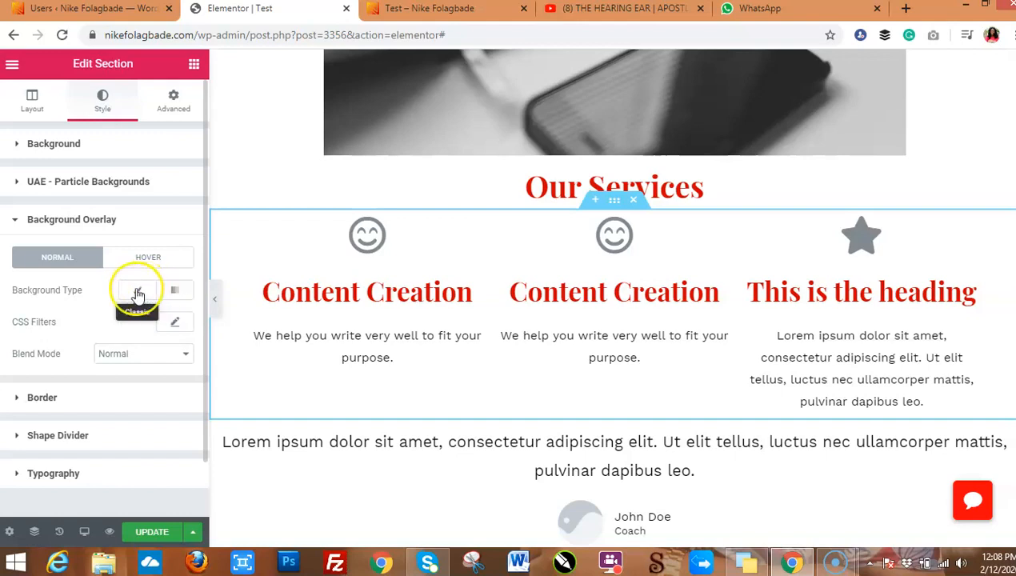
left_click(138, 294)
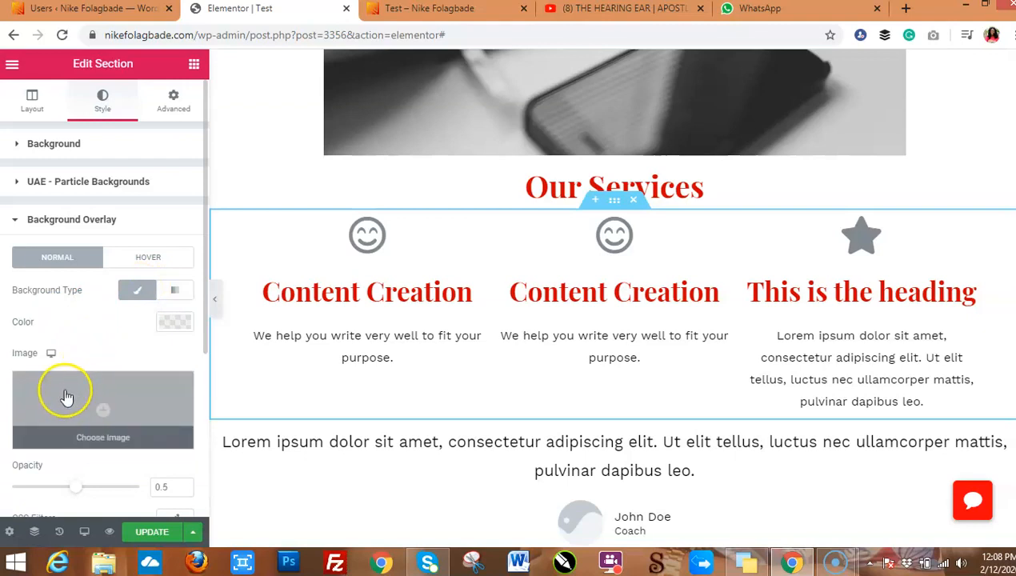
left_click(176, 323)
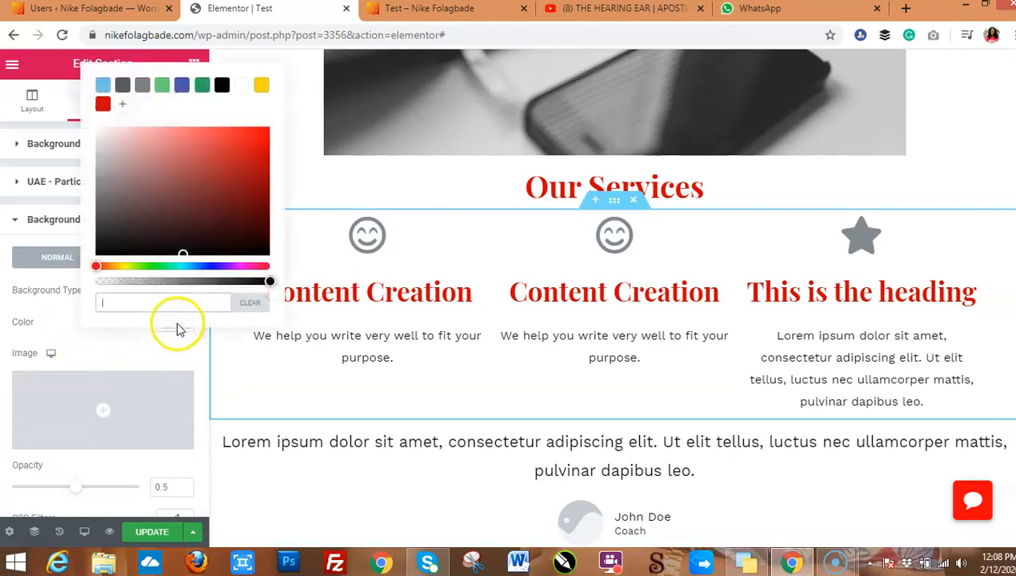
left_click(262, 85)
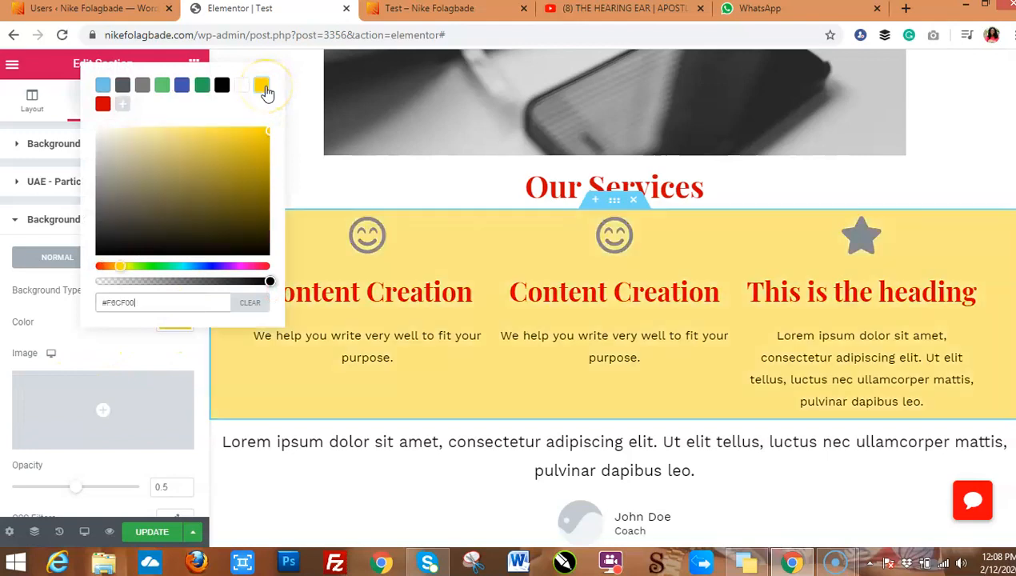
left_click(56, 327)
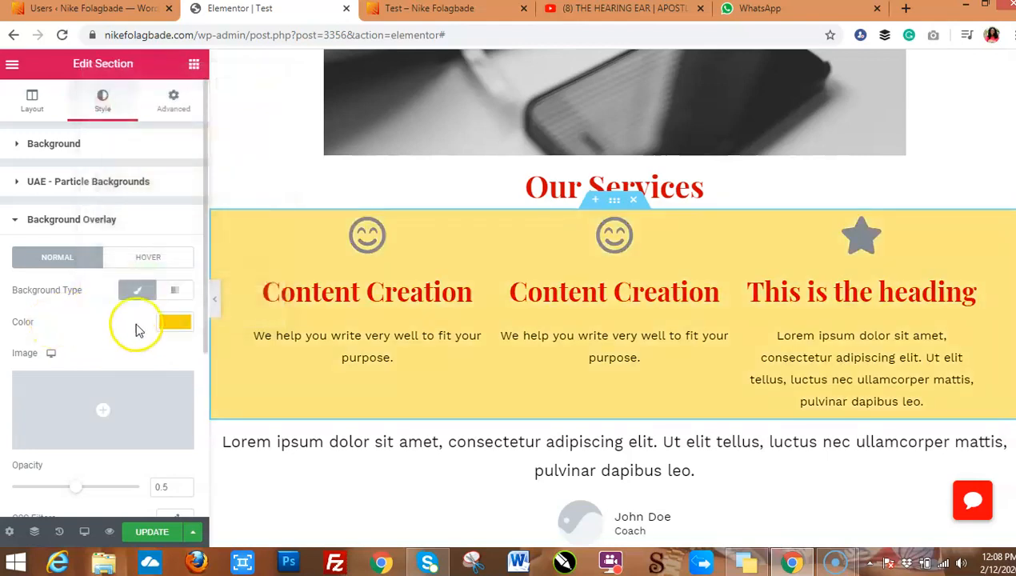
Change the services section's overlay to a gradient and set its second color to red, after trying black and green.
left_click(176, 292)
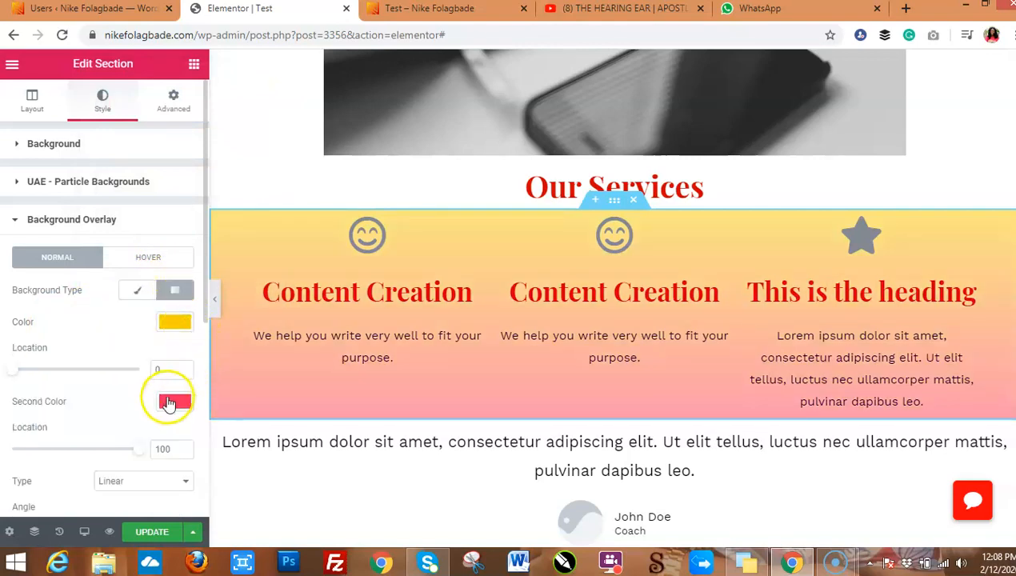
left_click(166, 404)
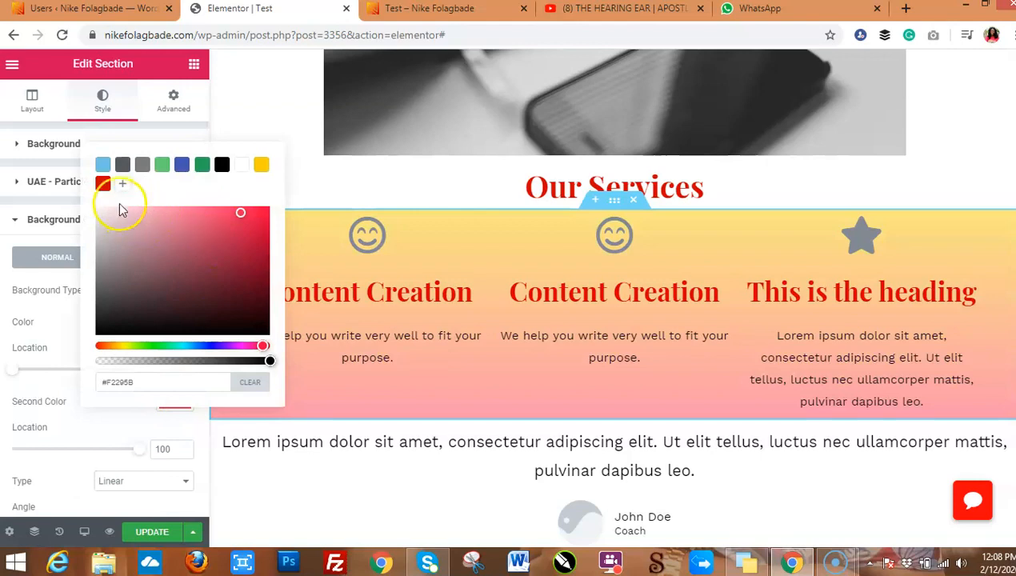
left_click(104, 185)
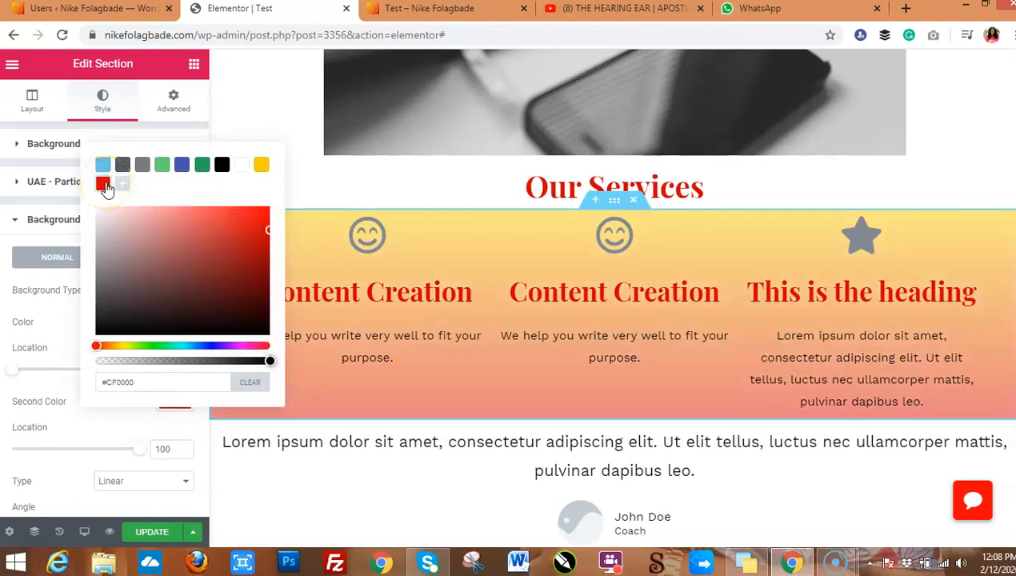
left_click(222, 166)
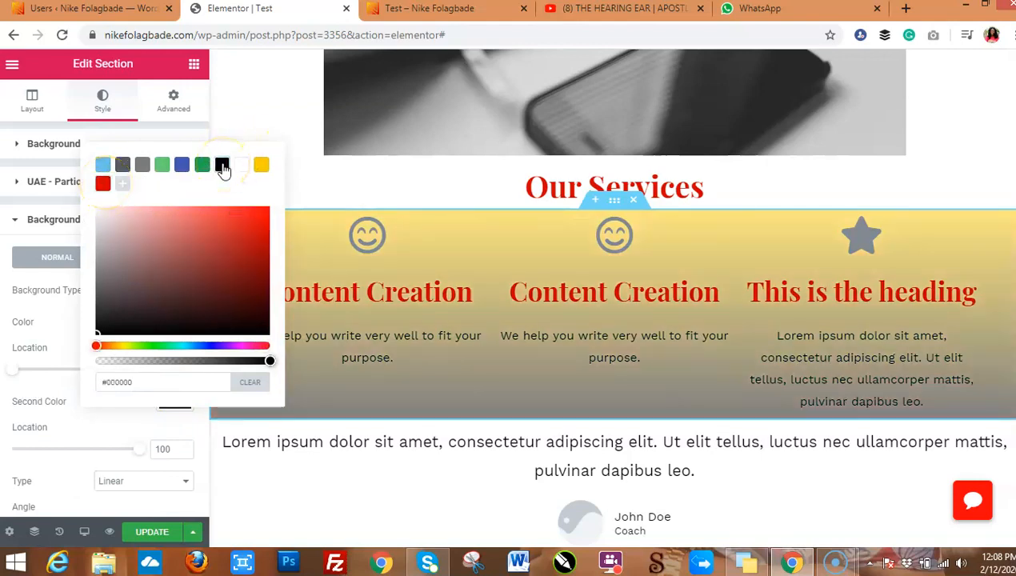
left_click(204, 168)
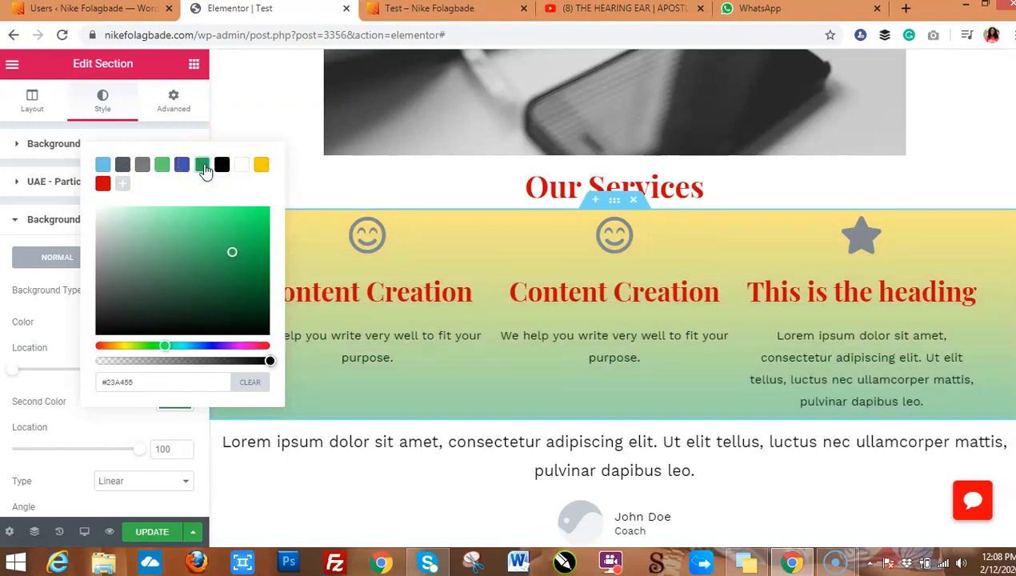
left_click(103, 185)
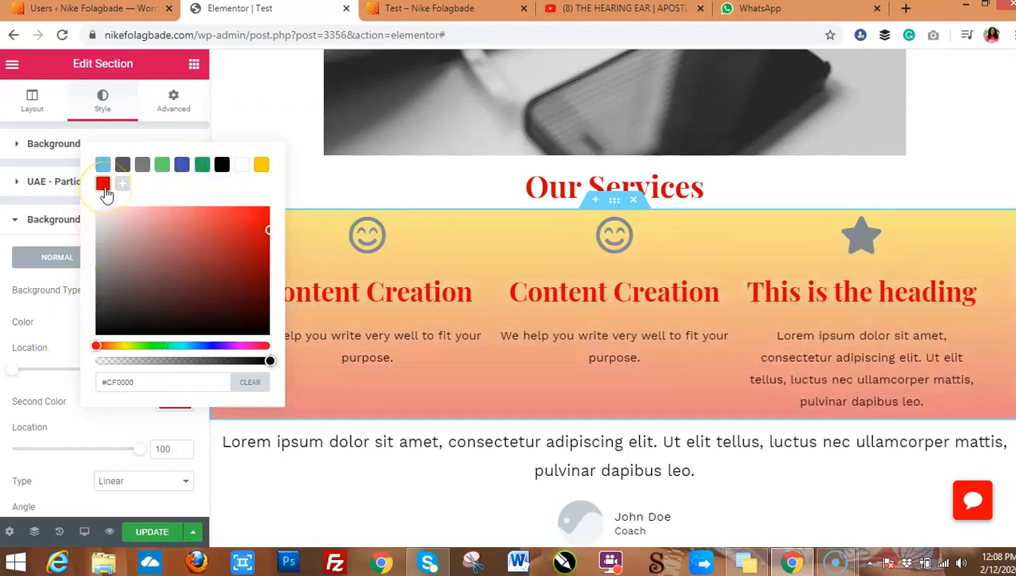
left_click(67, 337)
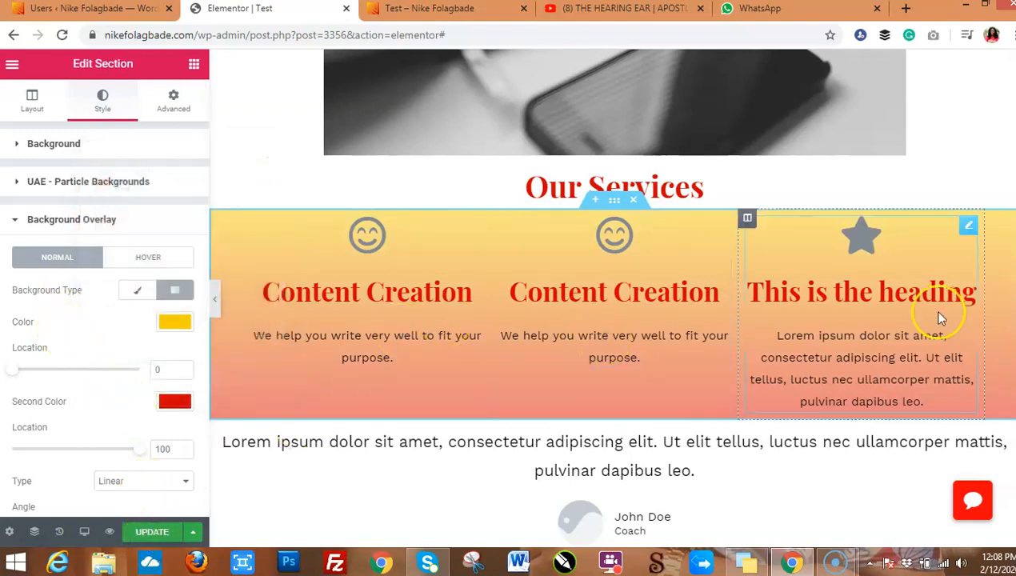
Look over the page from the header and image down to the services section and testimonial.
scroll(930, 307, "up", 3)
scroll(612, 306, "up", 3)
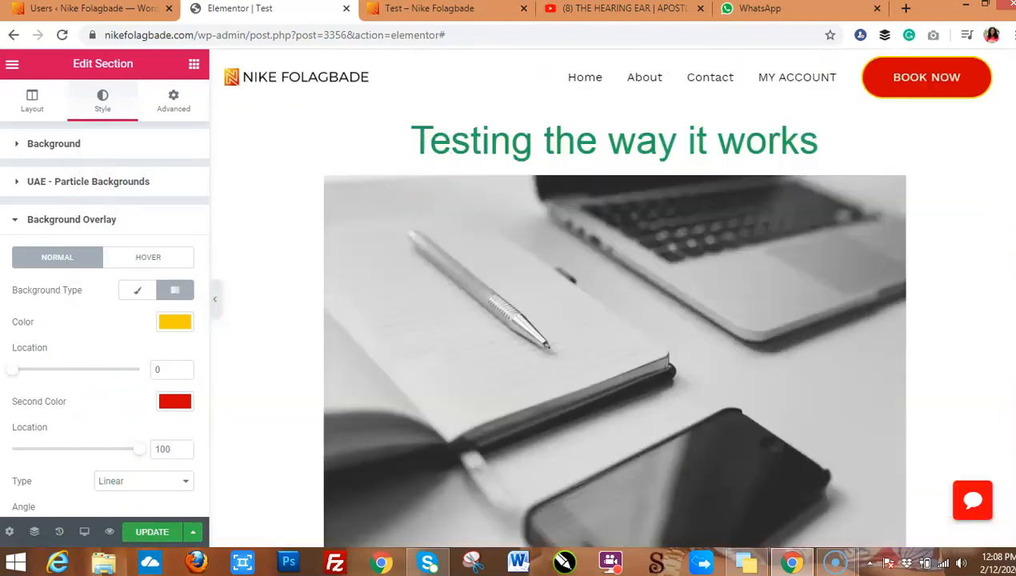
scroll(613, 307, "down", 5)
scroll(613, 306, "down", 1)
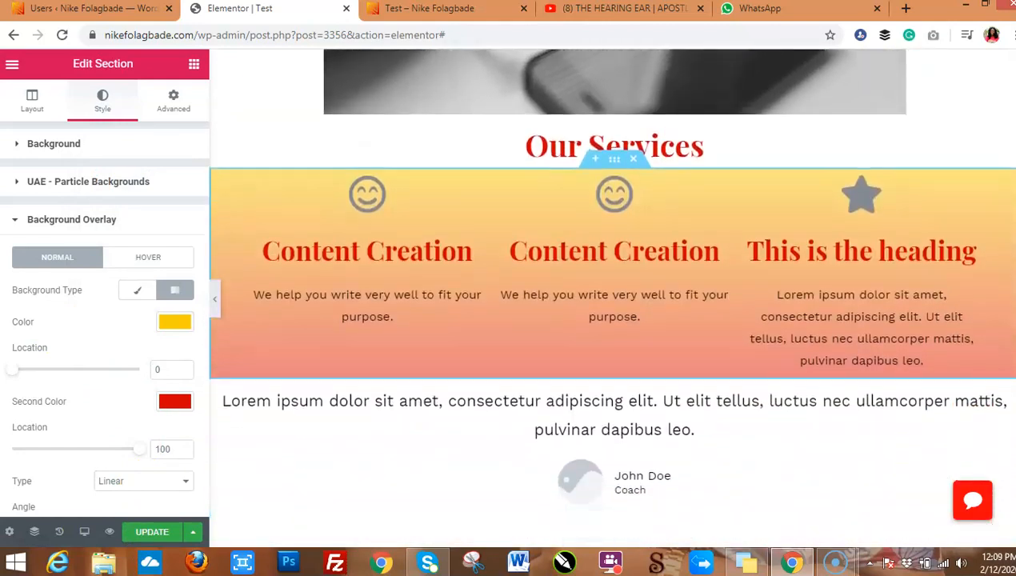
scroll(613, 307, "up", 5)
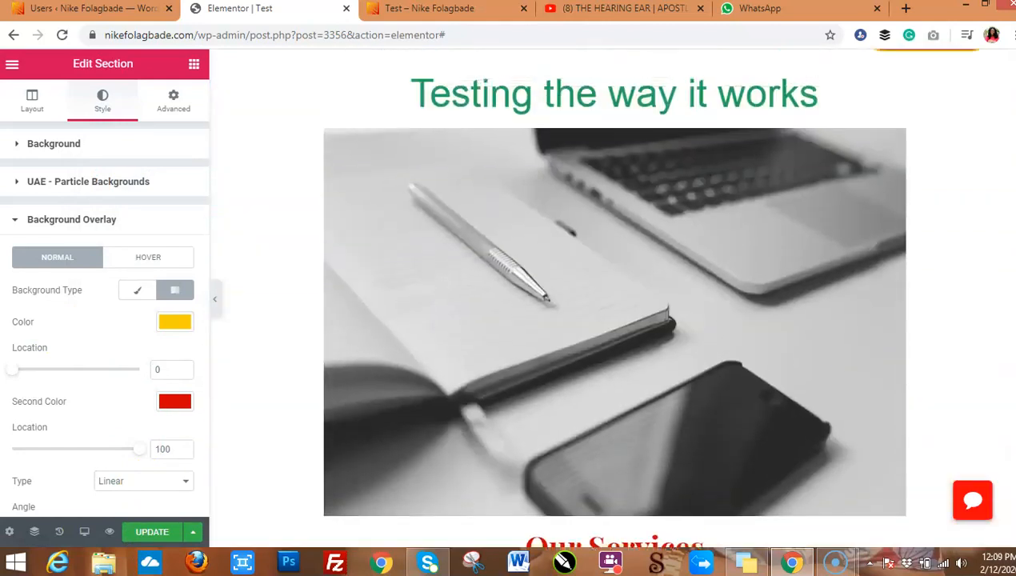
scroll(613, 306, "down", 4)
scroll(613, 307, "down", 2)
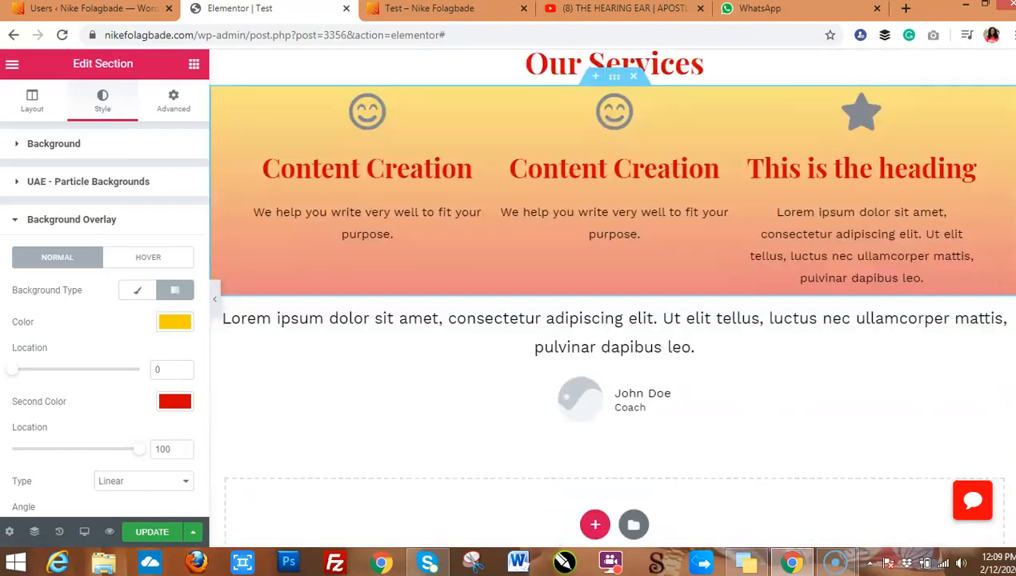
scroll(613, 306, "up", 1)
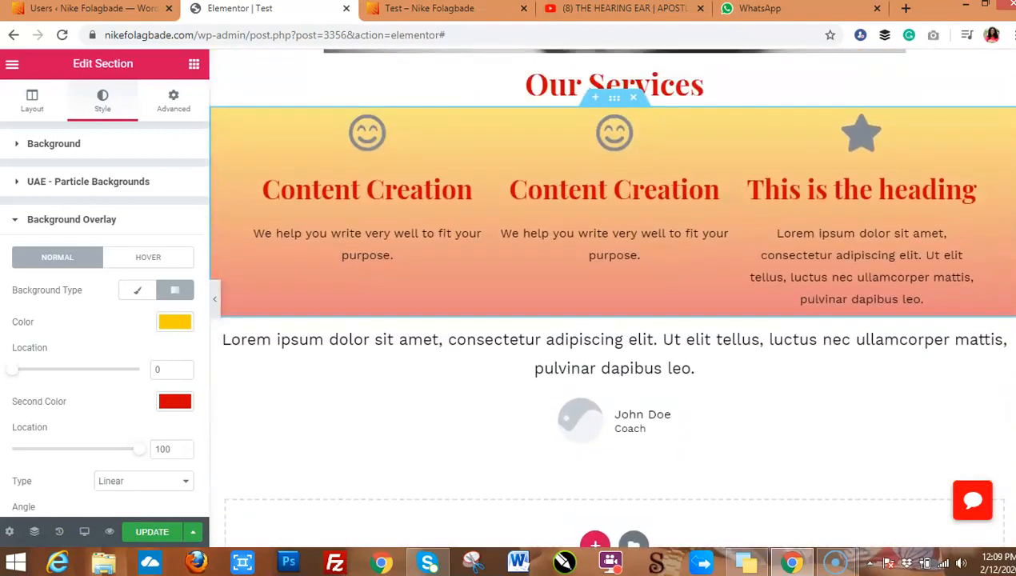
Open the template library from the empty area below the testimonial and filter its blocks by the Testimonials category.
scroll(747, 304, "down", 2)
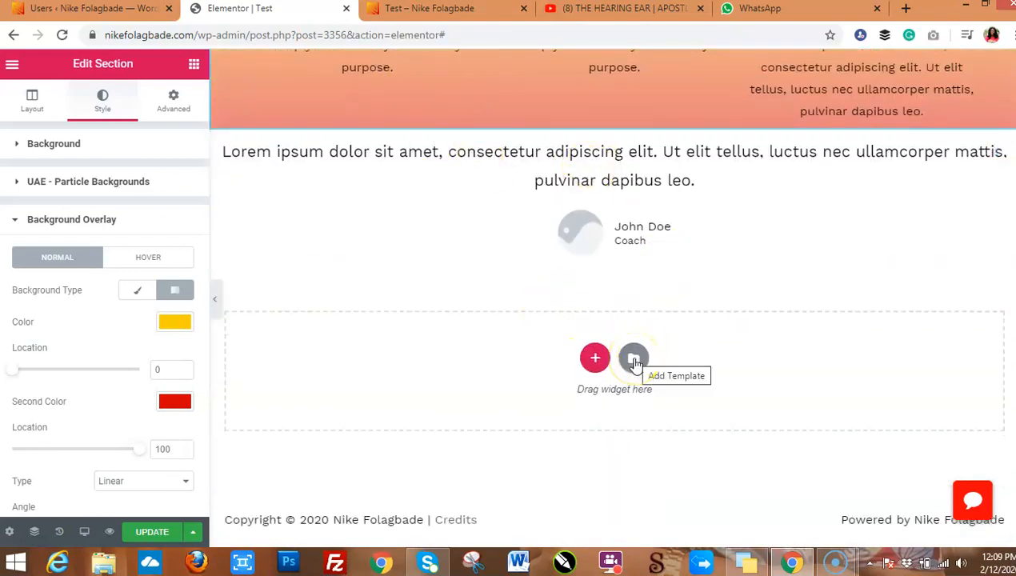
left_click(634, 359)
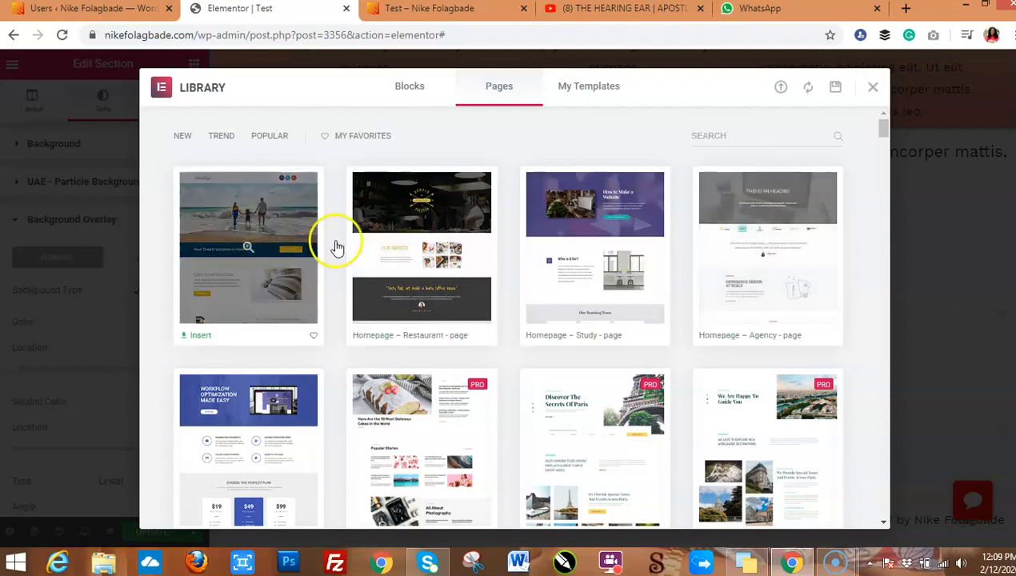
left_click(408, 90)
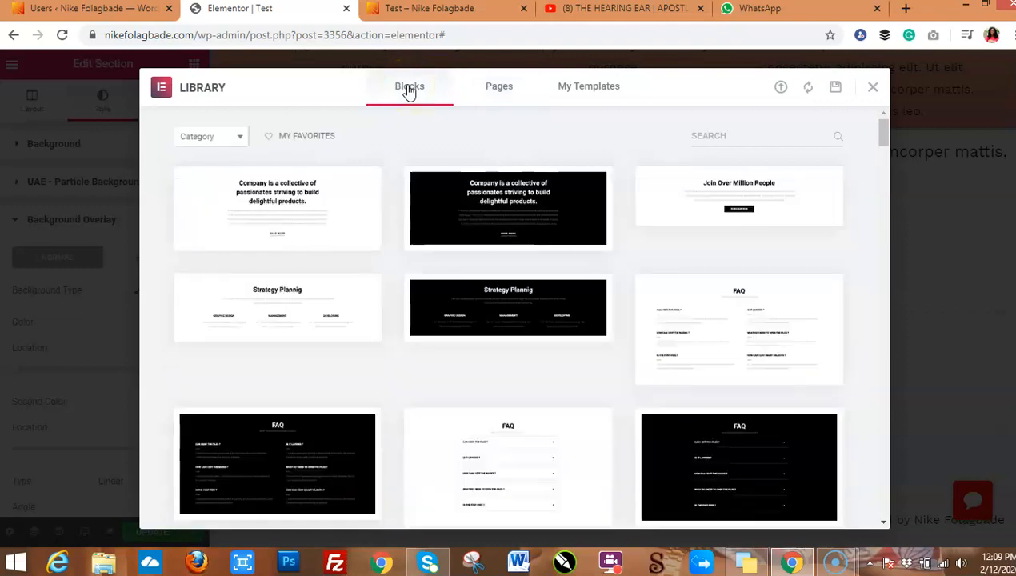
left_click(243, 140)
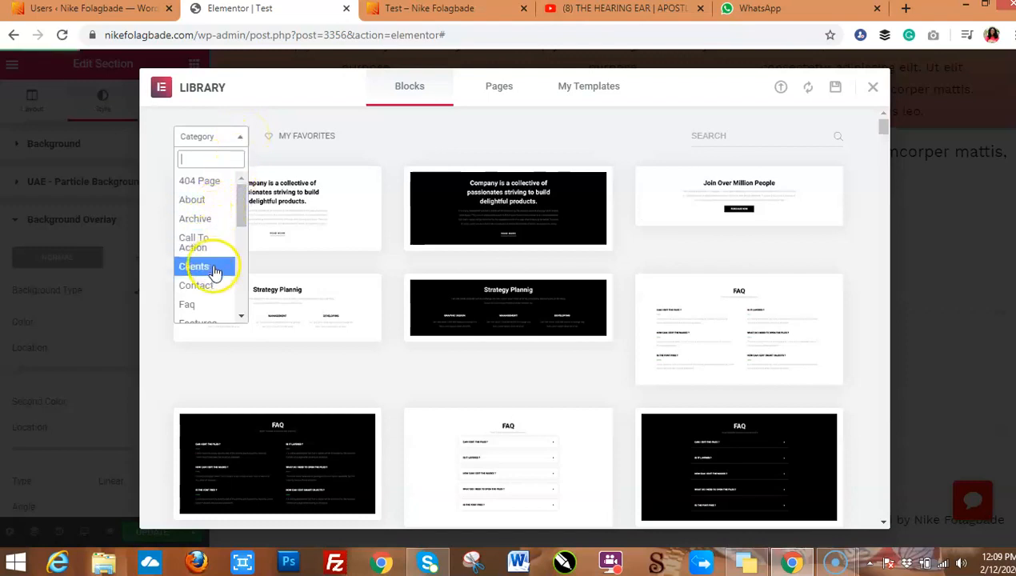
left_click_drag(242, 223, 245, 258)
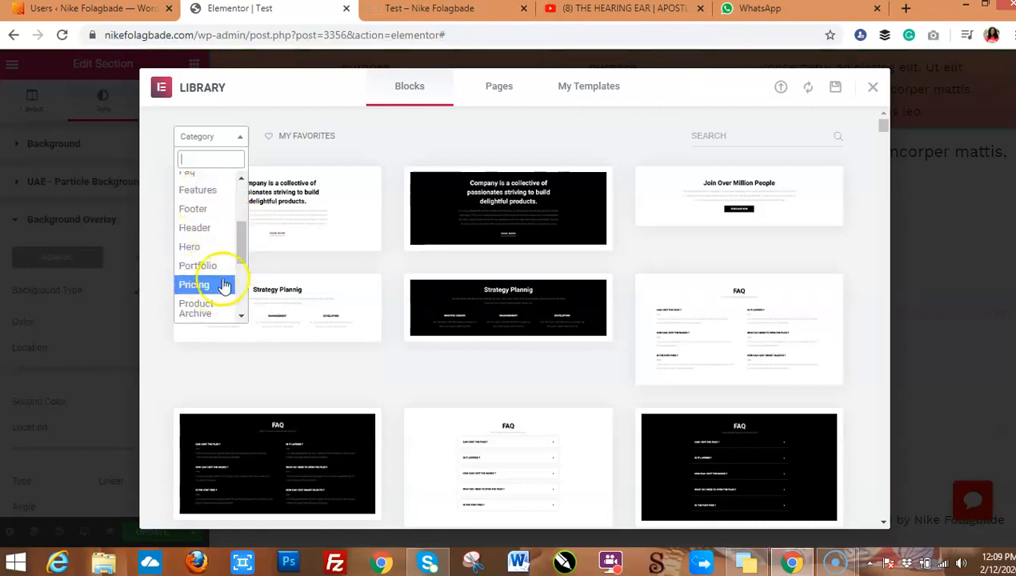
left_click_drag(243, 255, 240, 289)
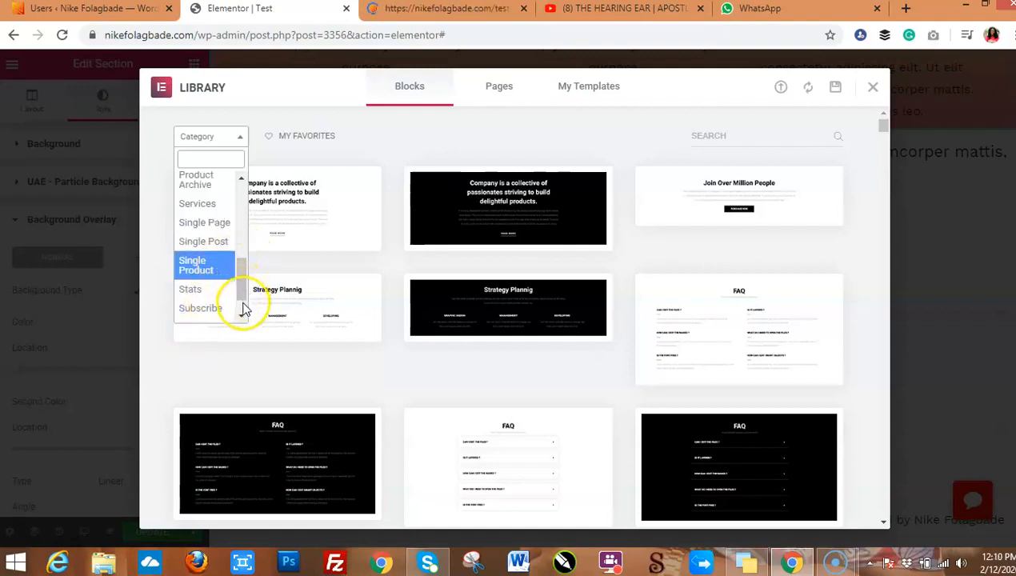
left_click(243, 319)
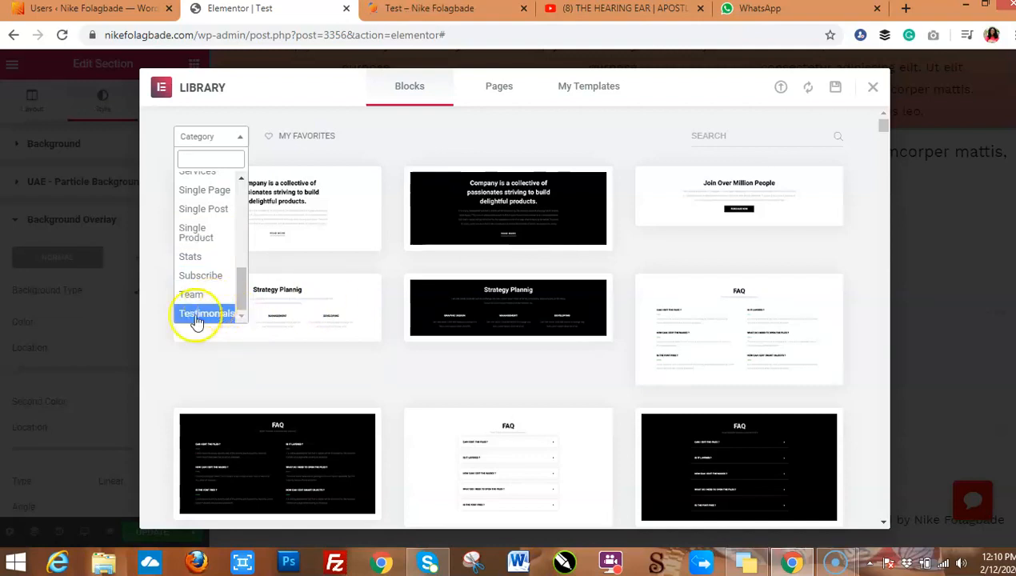
left_click(202, 317)
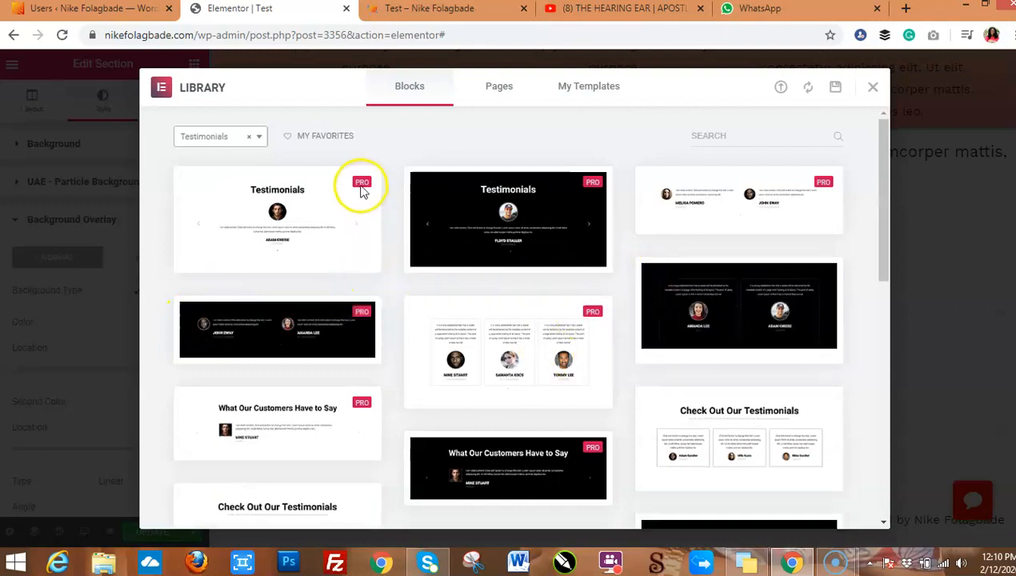
mouse_move(361, 190)
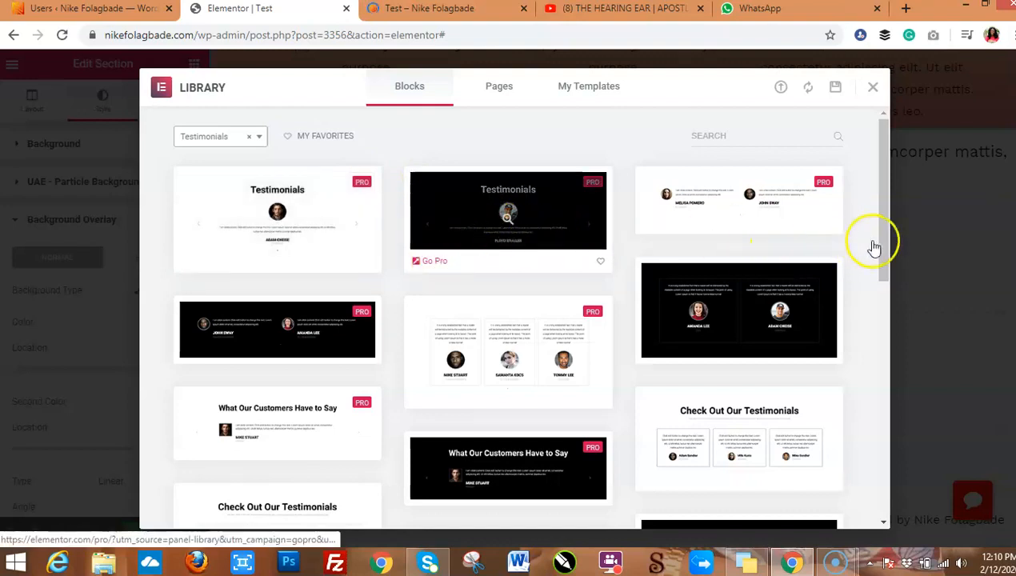
Insert the white two-card "Check Out Our Testimonials" block below the existing testimonial, connecting to the template library through its get-started prompt.
left_click_drag(888, 234, 888, 316)
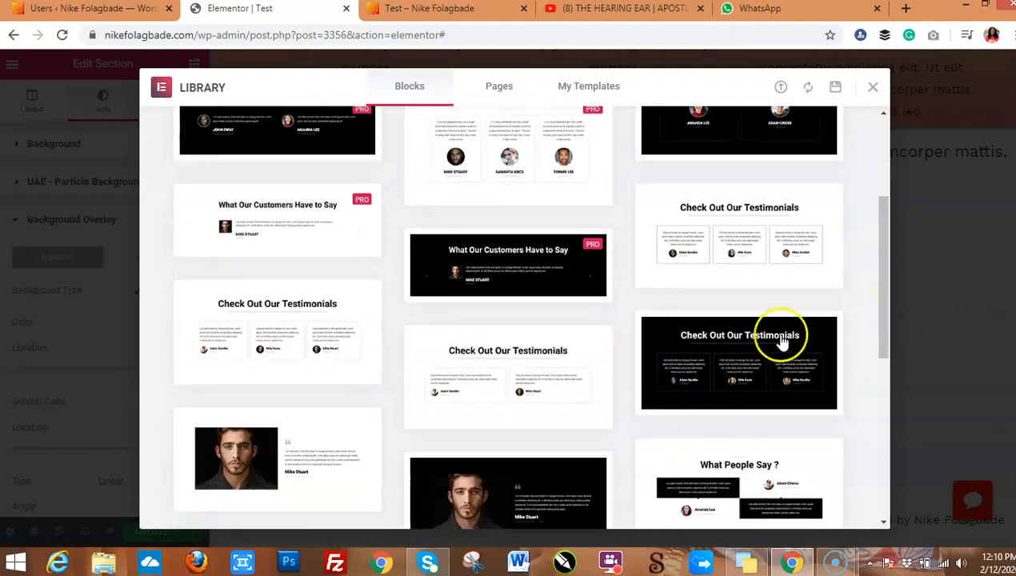
left_click(515, 383)
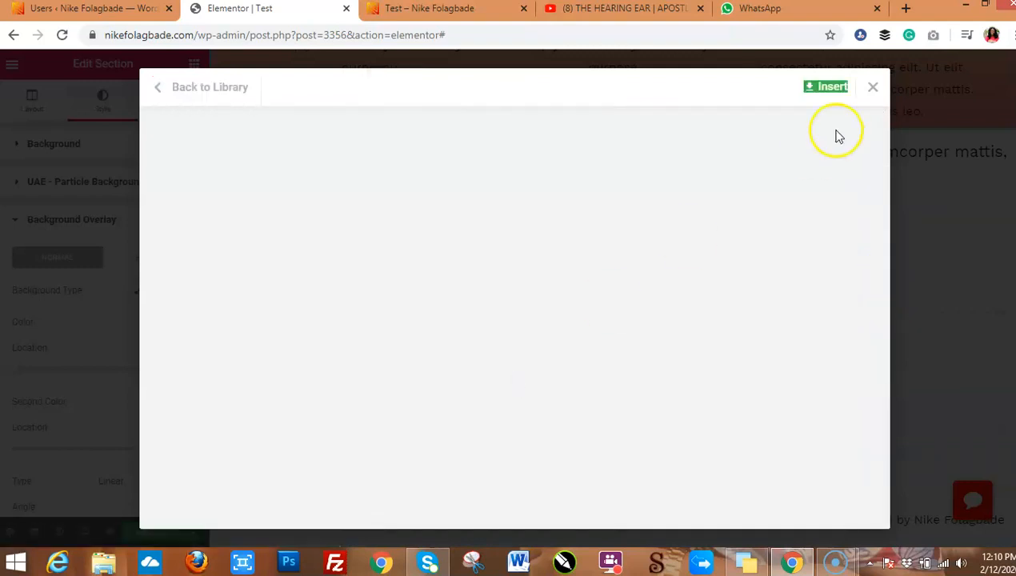
left_click(828, 89)
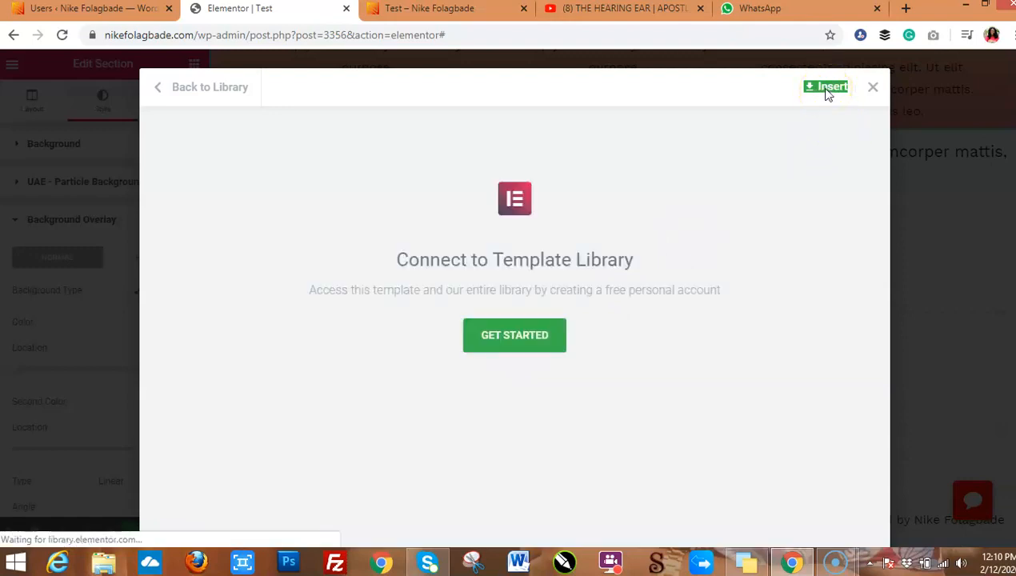
left_click(514, 335)
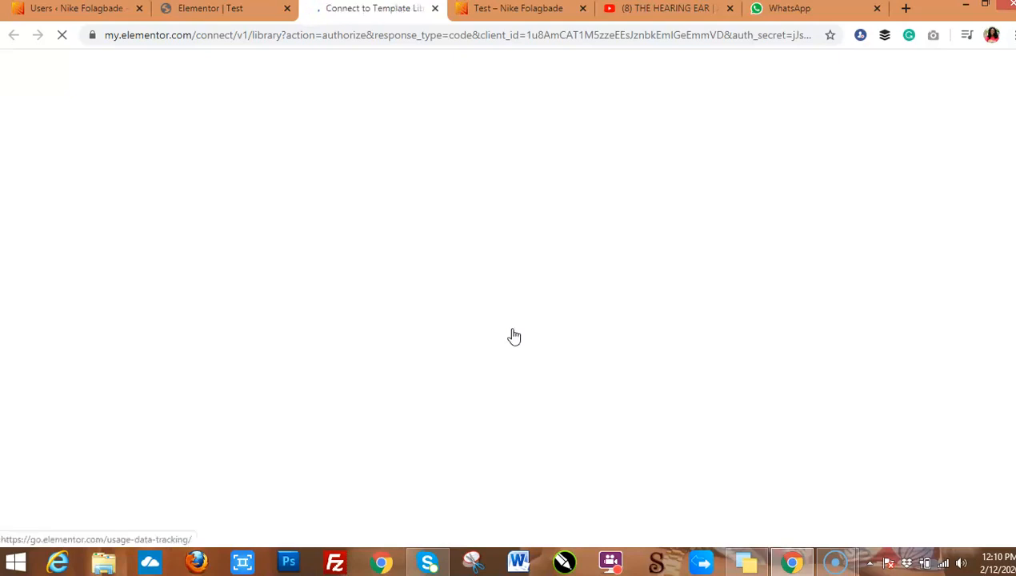
left_click(536, 382)
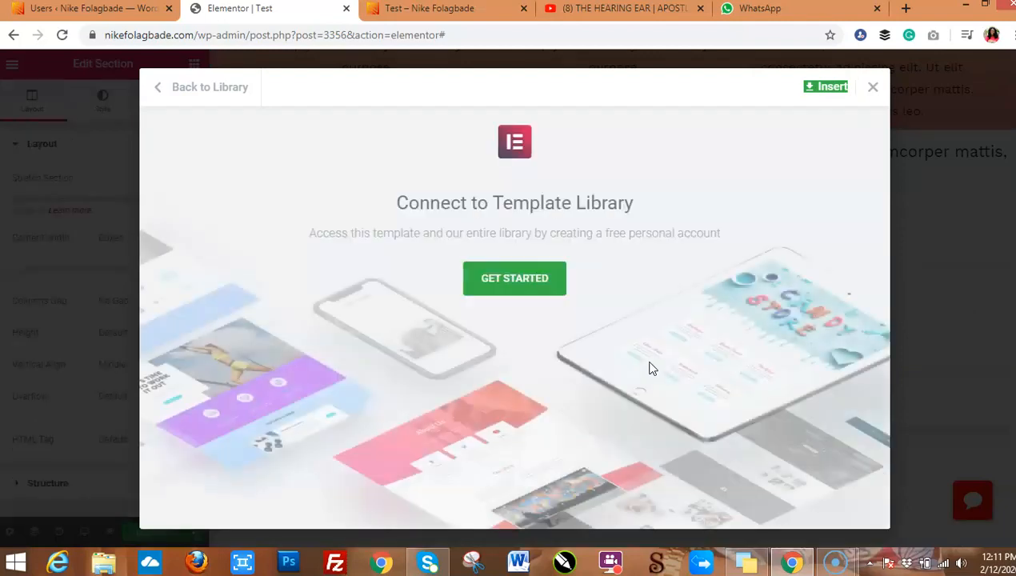
left_click(527, 280)
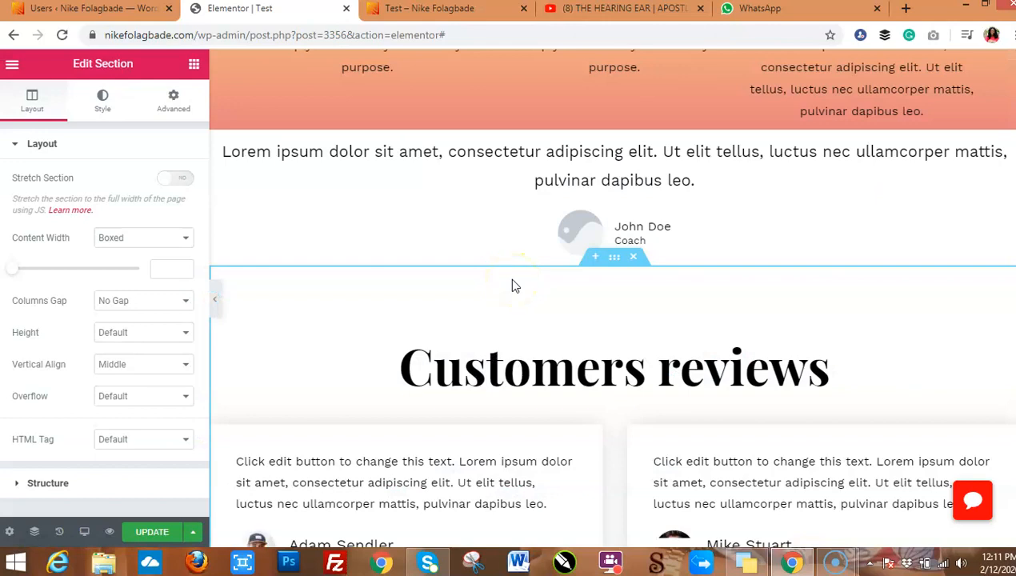
Change the title of the inserted testimonials block's heading to "What Our Students Are Saying".
scroll(613, 298, "down", 3)
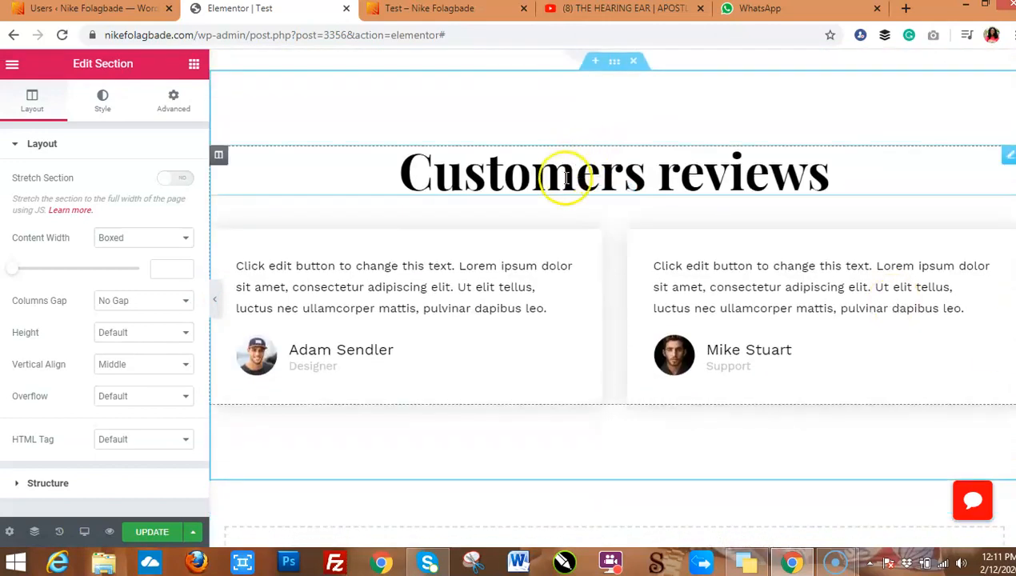
left_click(568, 177)
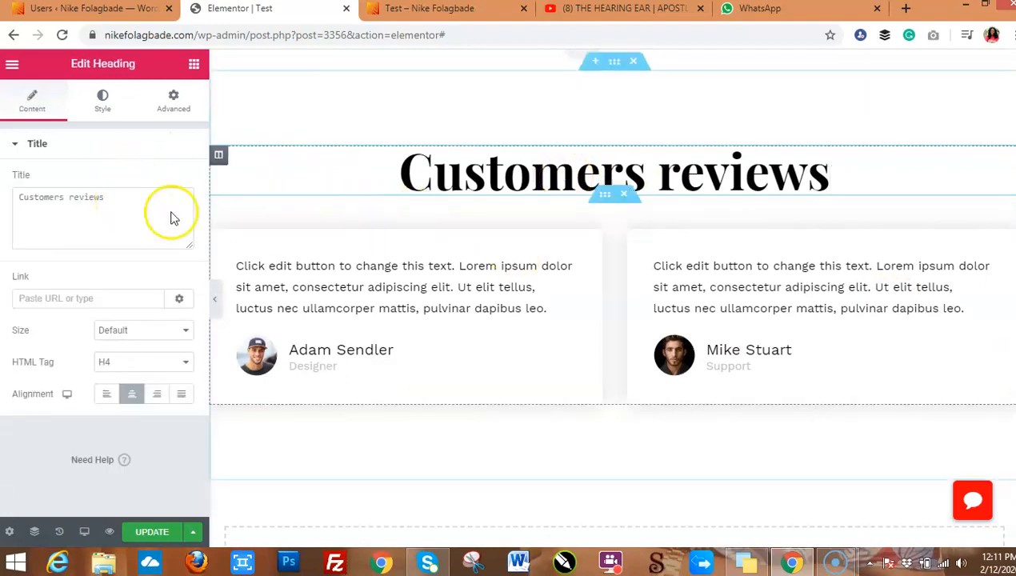
left_click_drag(114, 199, 4, 208)
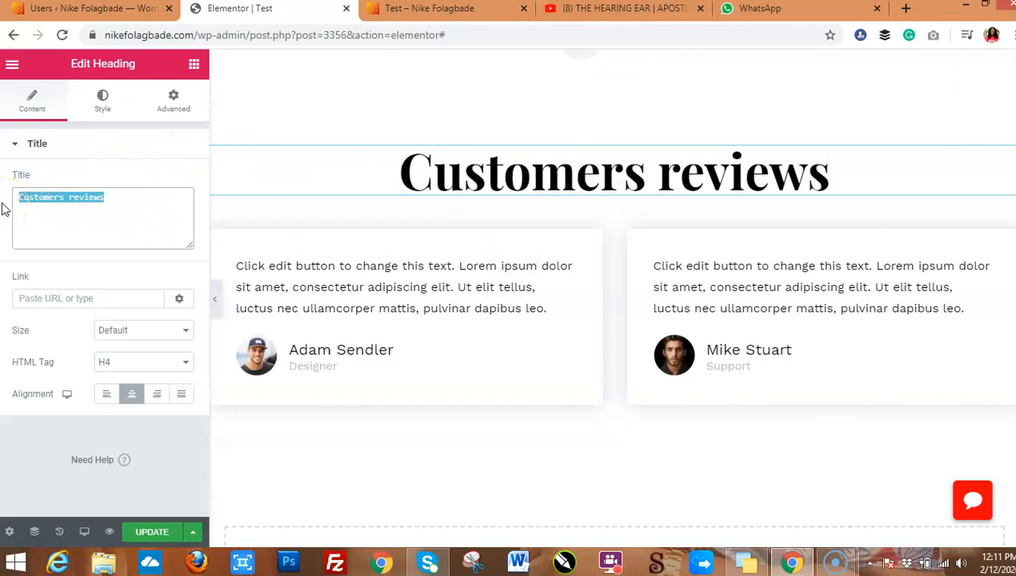
type("What Ou")
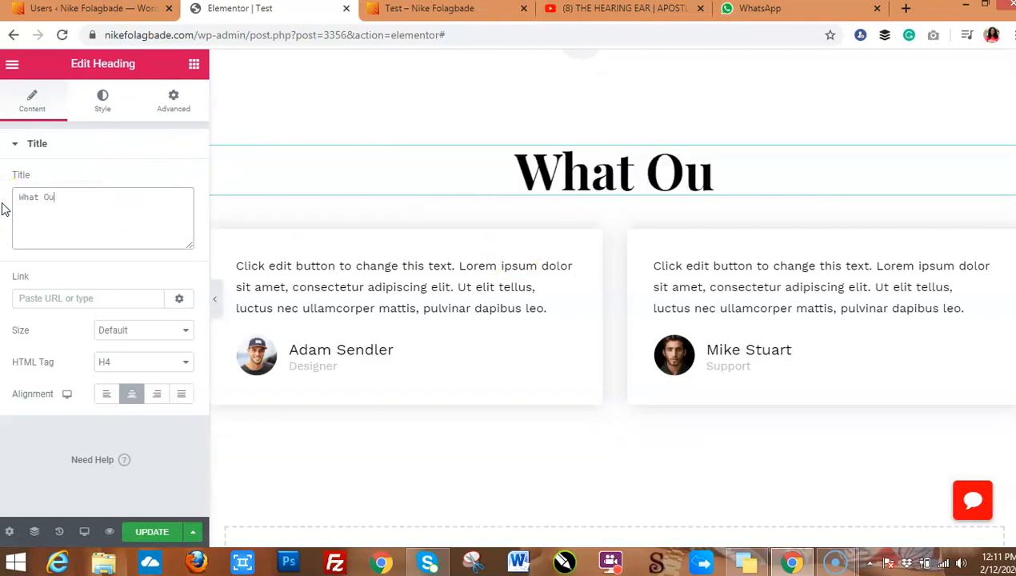
type("r Studen")
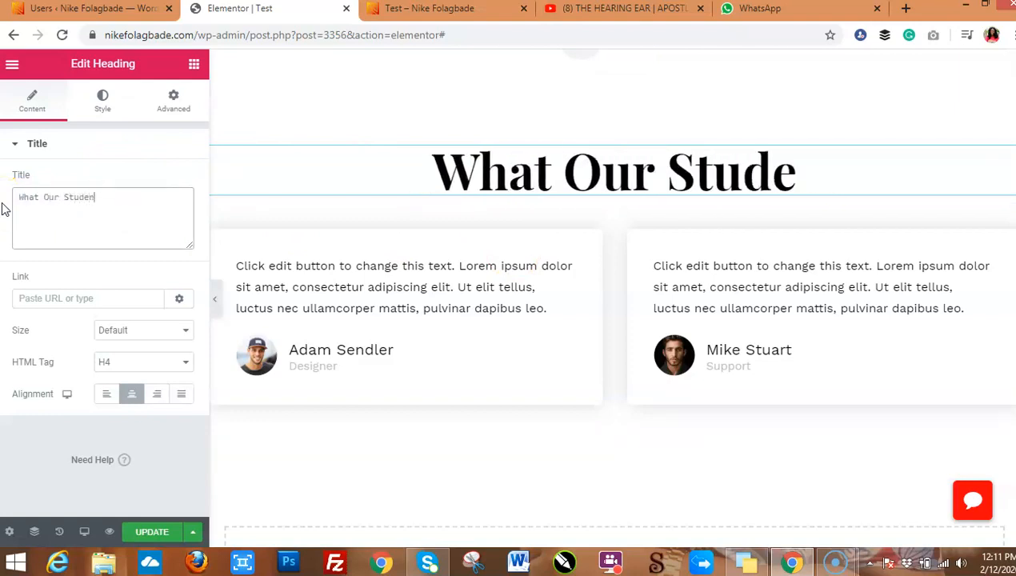
type("ts Are Saying")
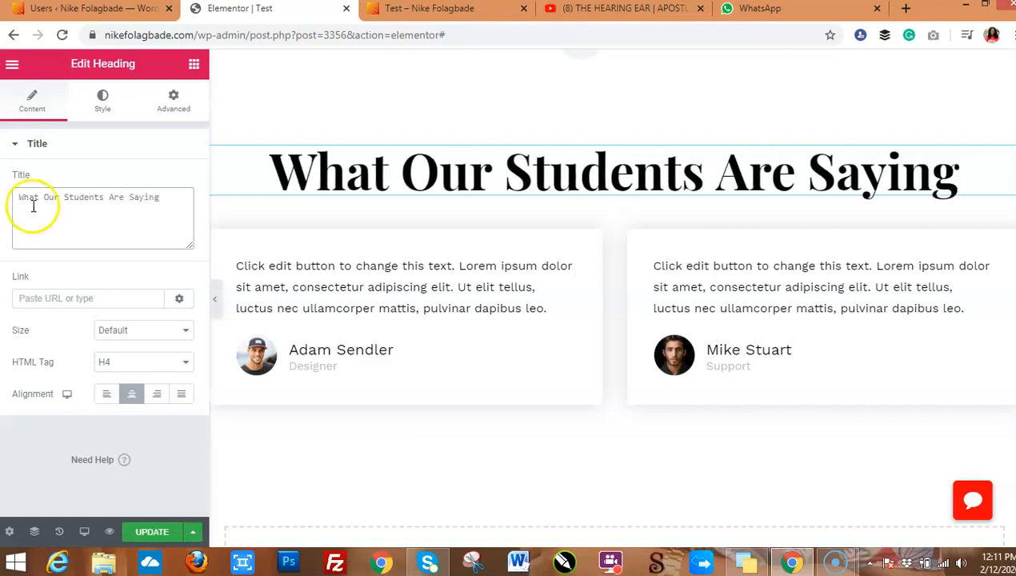
Set the "What Our Students Are Saying" heading's font size to 40 px and its text color to red #CF0000.
left_click(103, 105)
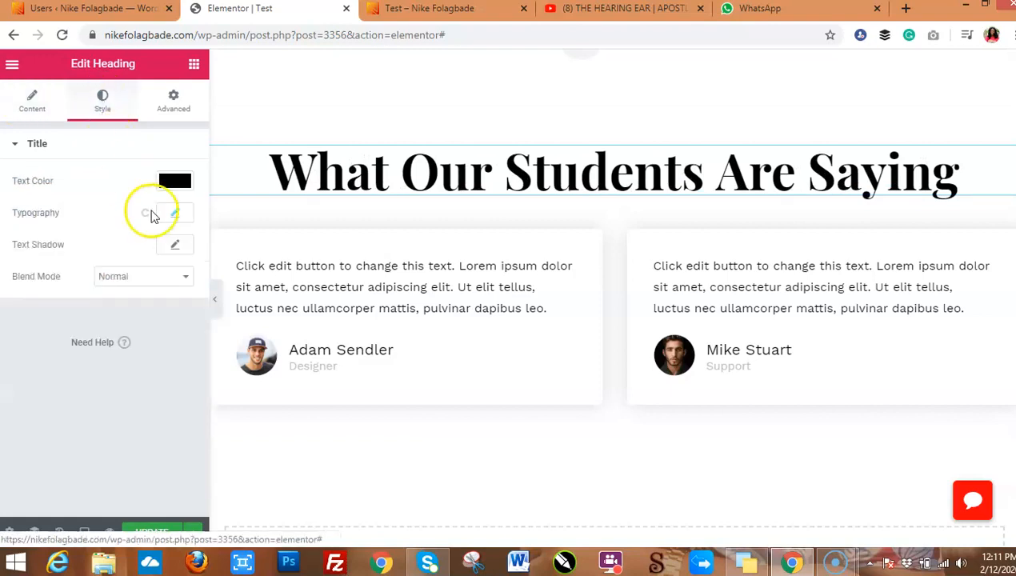
left_click(168, 215)
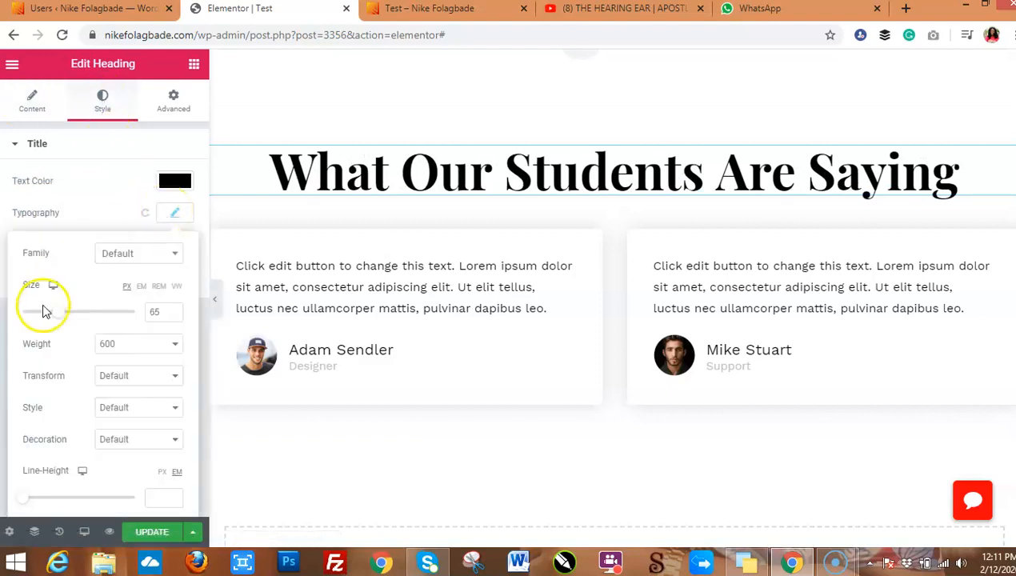
left_click_drag(57, 318, 46, 317)
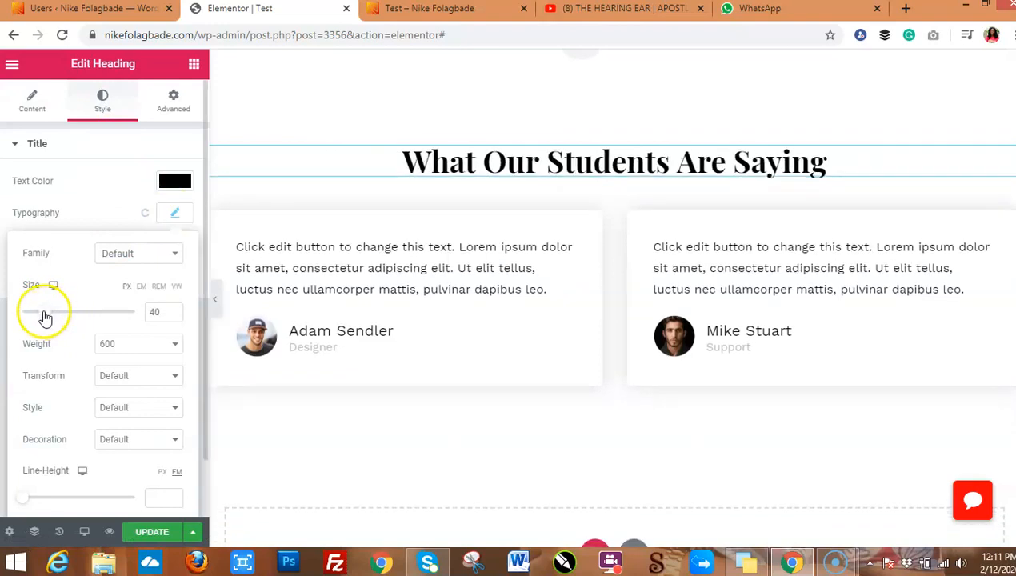
left_click(172, 181)
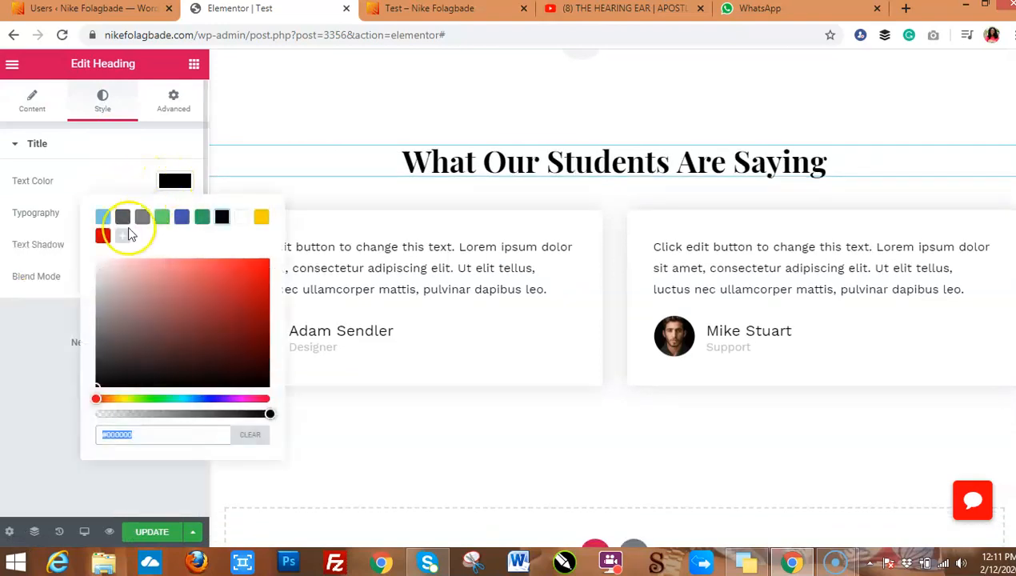
left_click(102, 237)
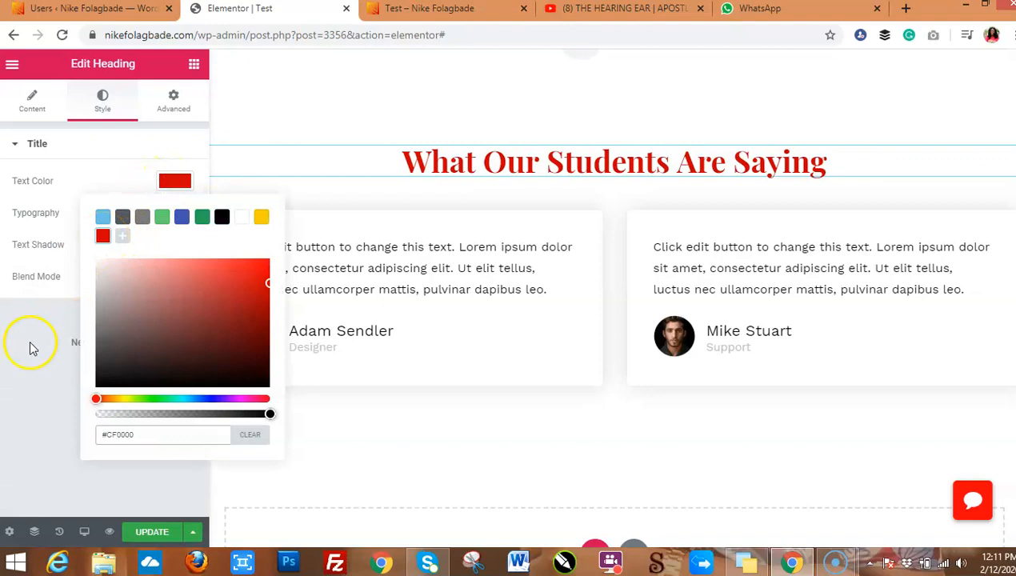
left_click(32, 346)
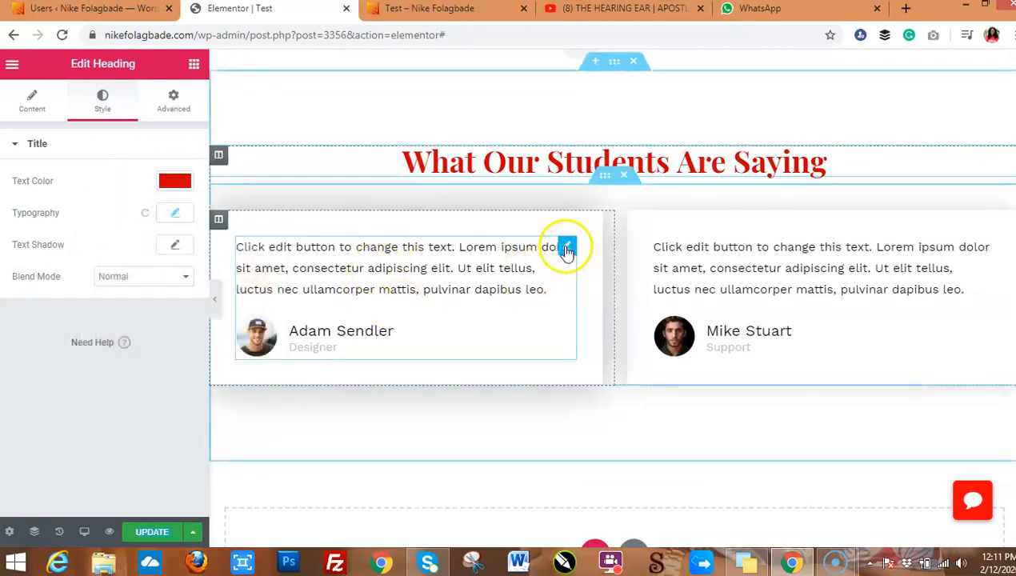
Replace the first student testimonial's photo with the WhatsApp-Image-2020-02-05-at-10.18.41.jpeg portrait from the media library.
left_click(400, 265)
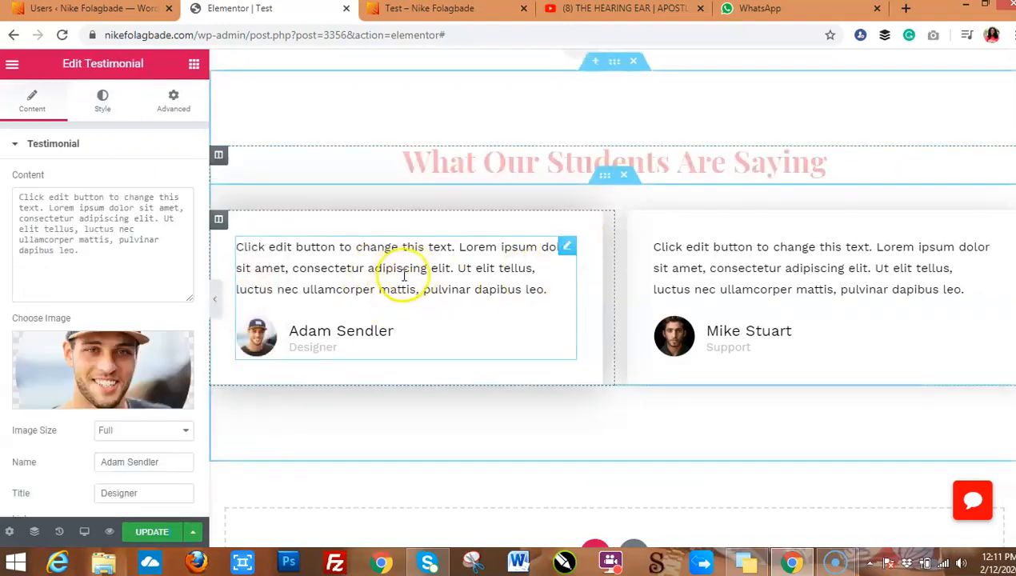
left_click(102, 361)
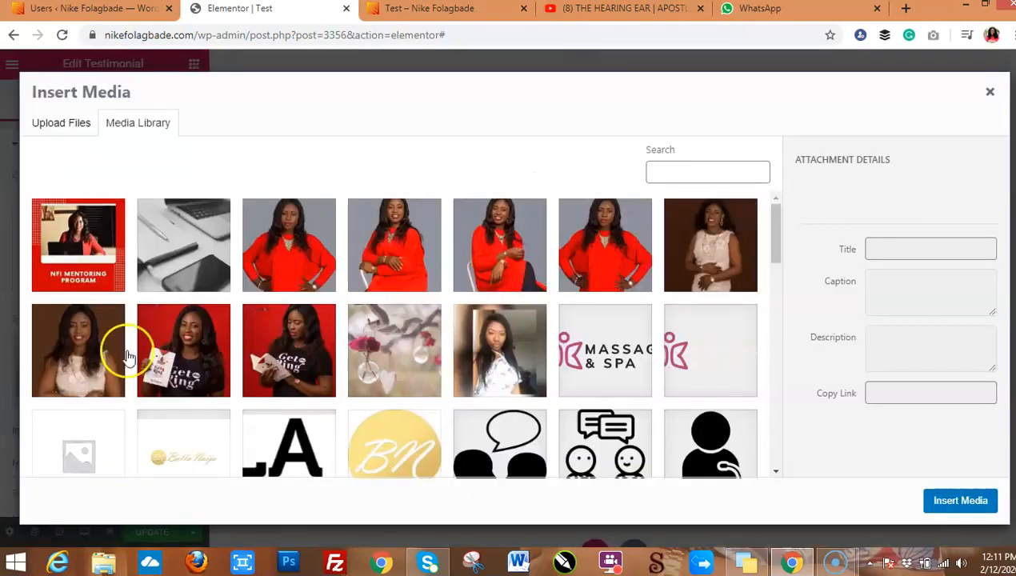
left_click(505, 352)
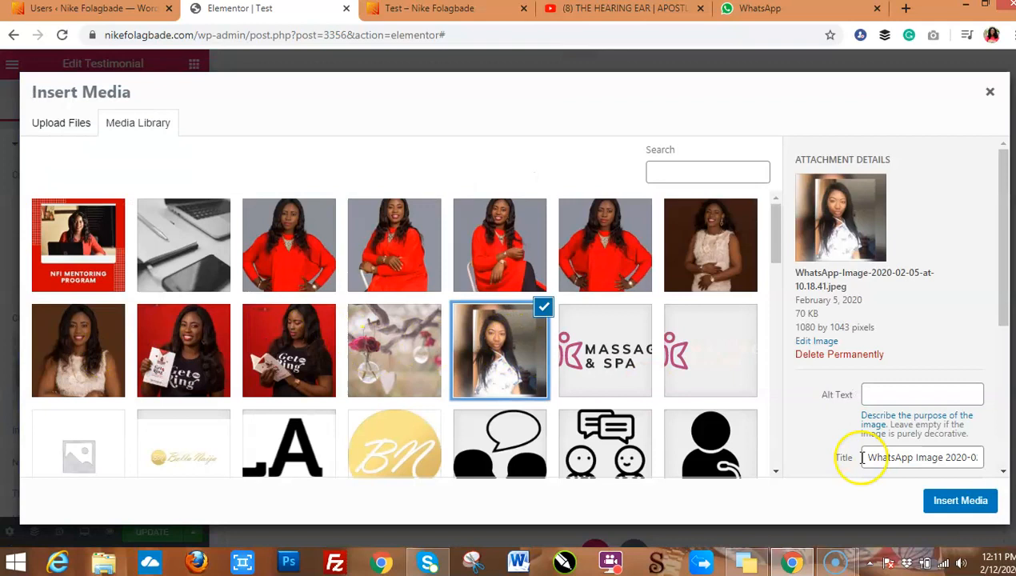
left_click(959, 500)
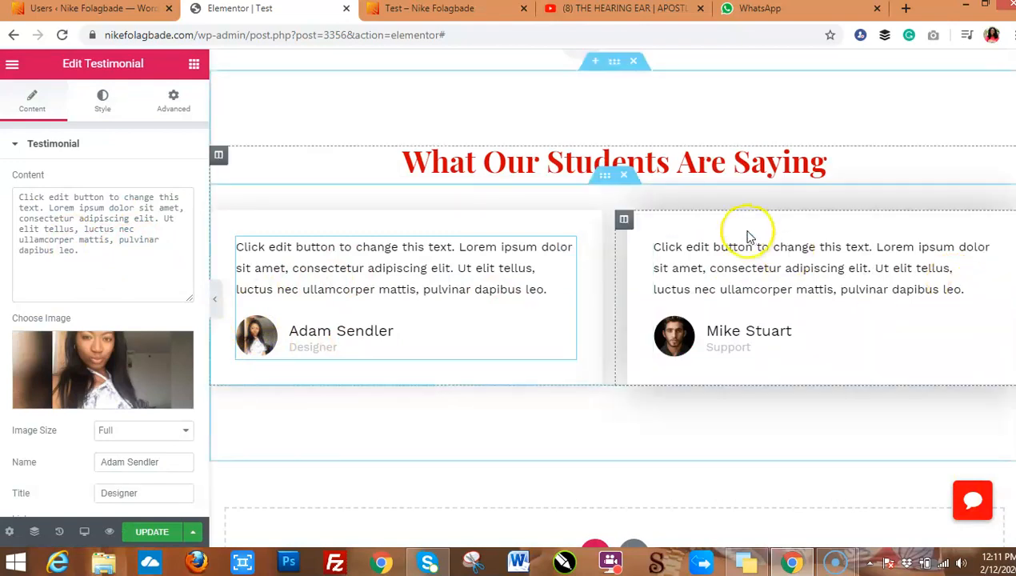
Delete the section with the notebook and laptop image below the "Testing the way it works" heading.
scroll(971, 399, "up", 10)
scroll(944, 137, "up", 5)
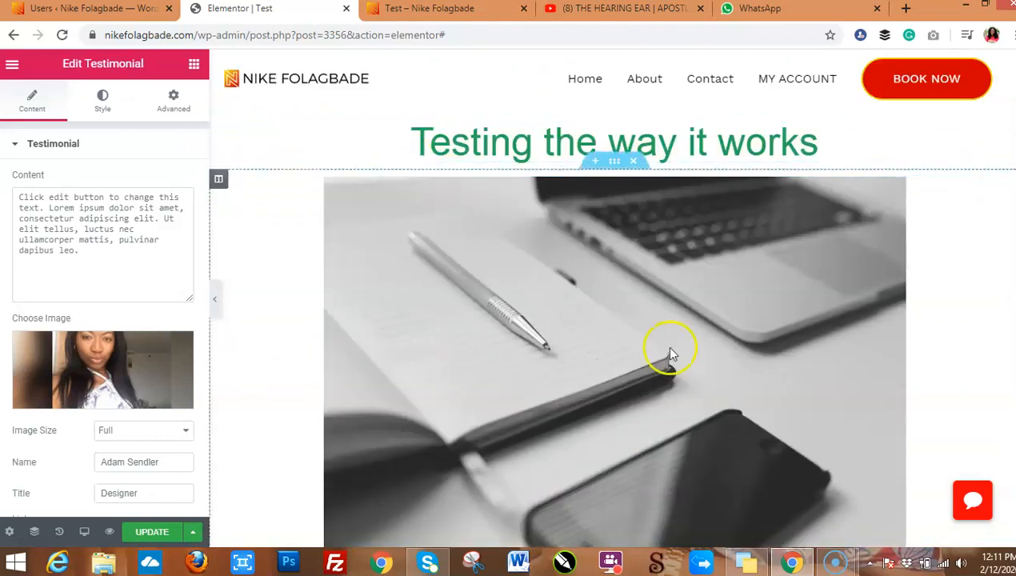
left_click(634, 163)
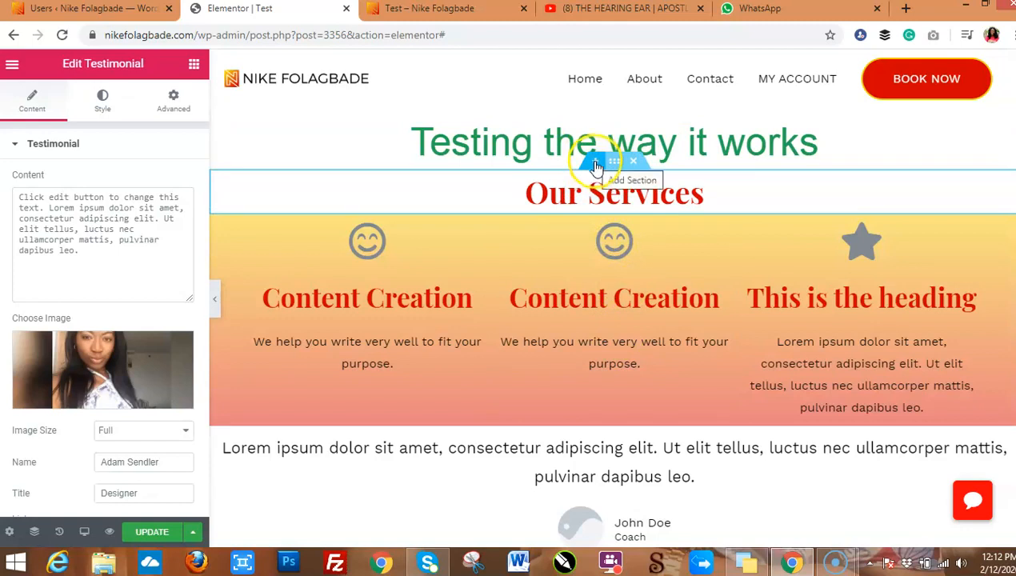
Add an empty section above "Our Services", open the template library from it and filter the blocks by the Hero category.
left_click(596, 165)
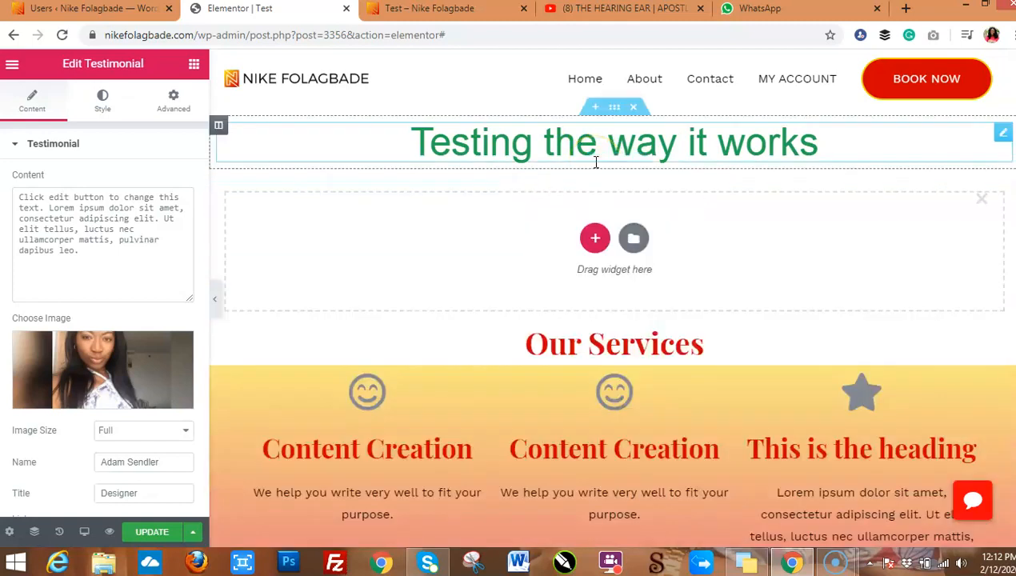
left_click(636, 237)
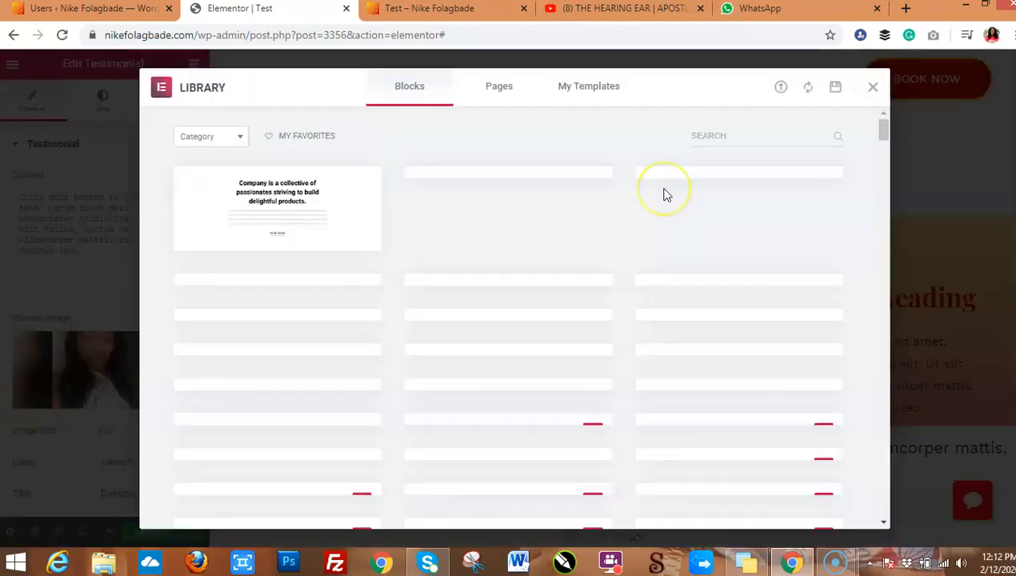
left_click(240, 140)
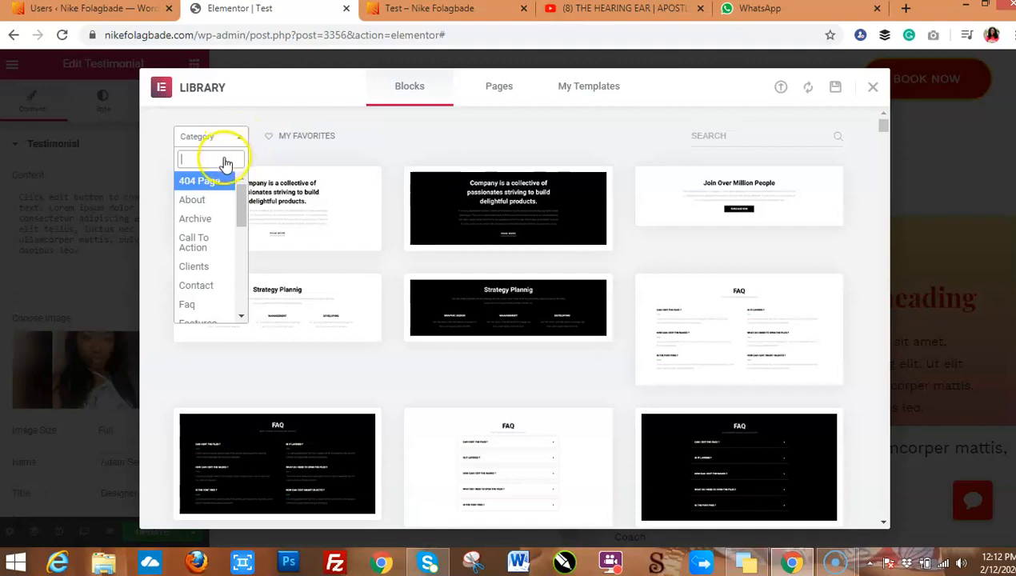
type("hero")
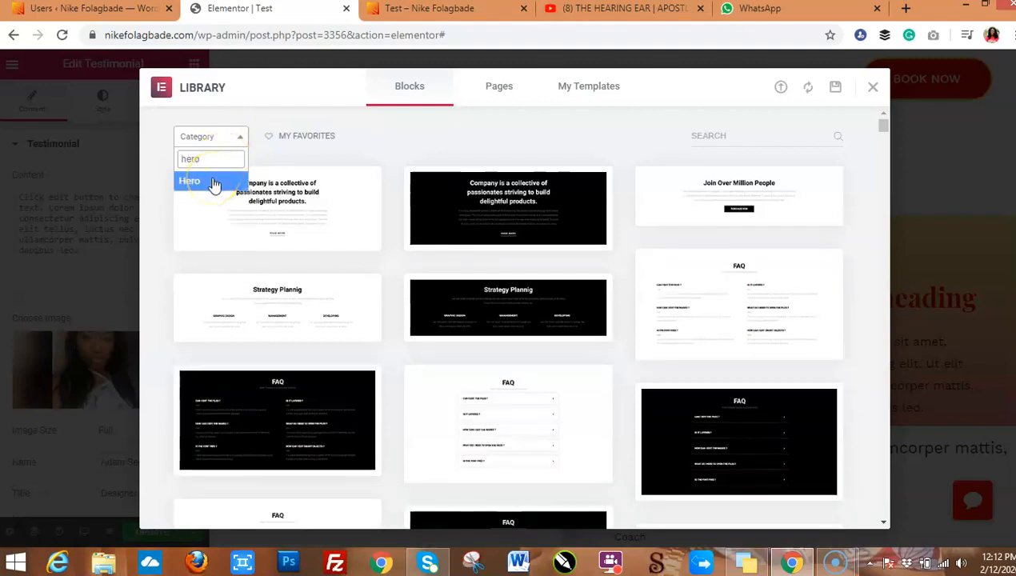
left_click(213, 182)
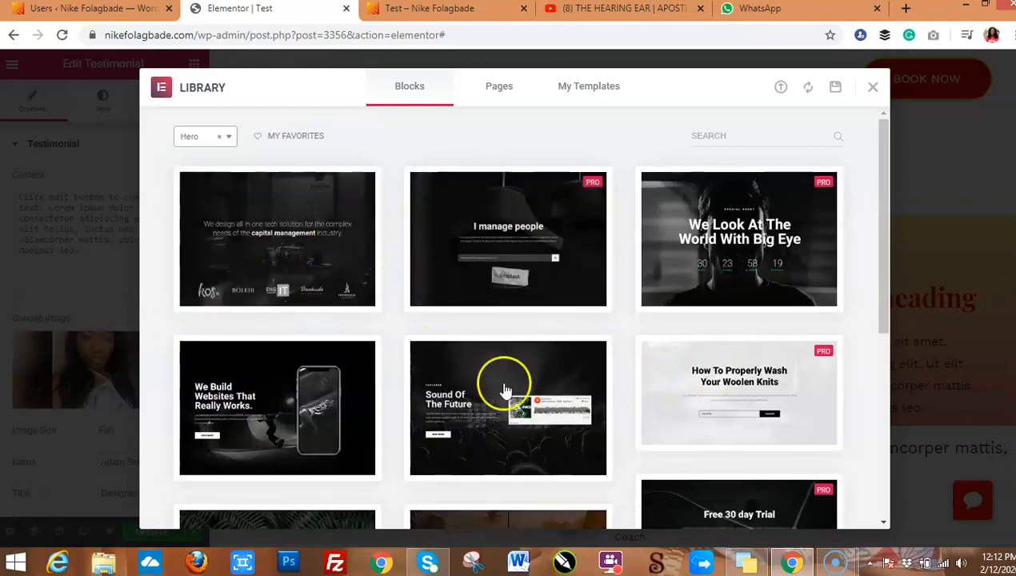
Insert the black Hero block with the phone image and "Playground for creative people." heading, and review it on the page.
left_click(256, 388)
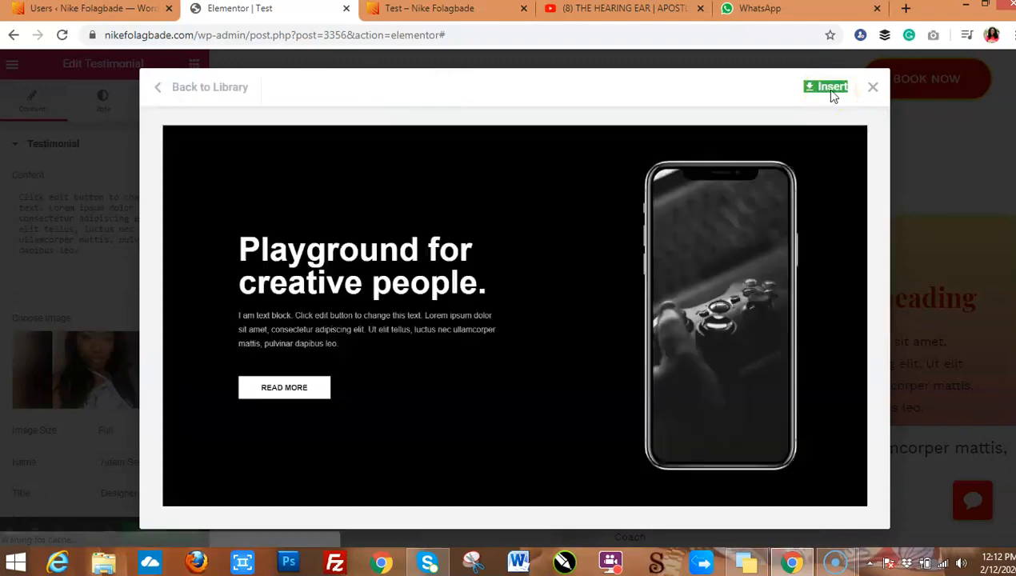
left_click(829, 91)
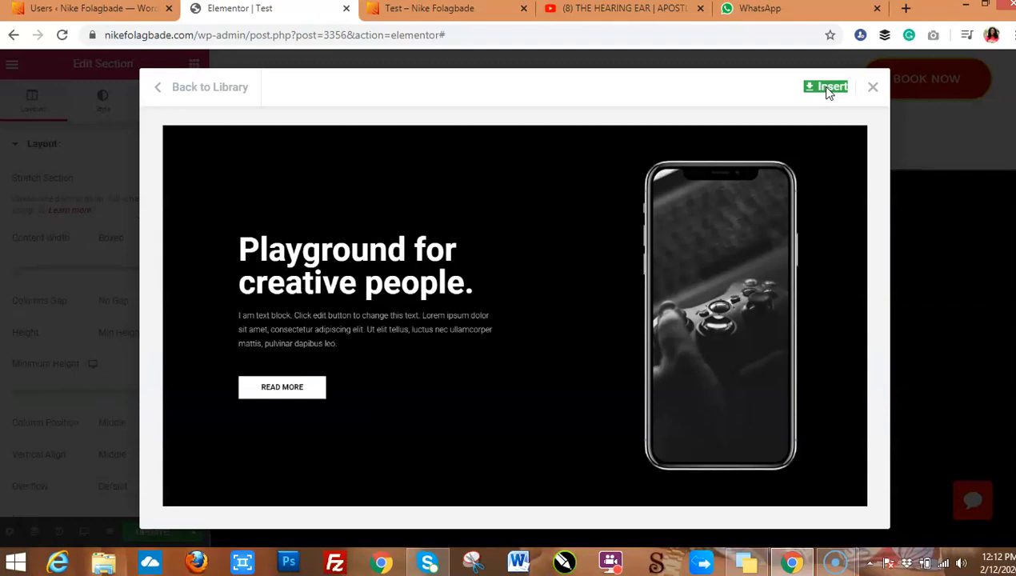
left_click(828, 87)
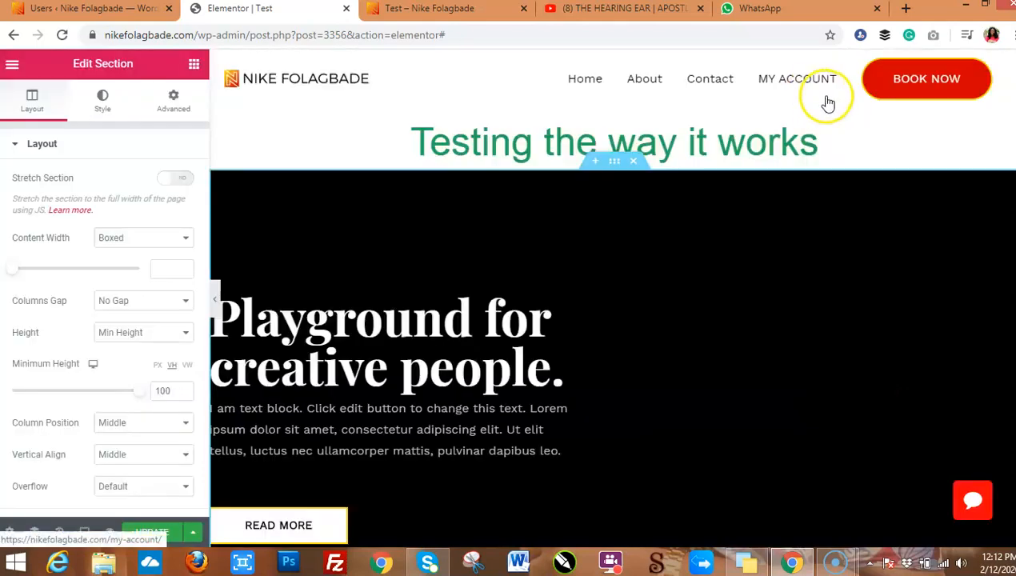
scroll(946, 146, "down", 5)
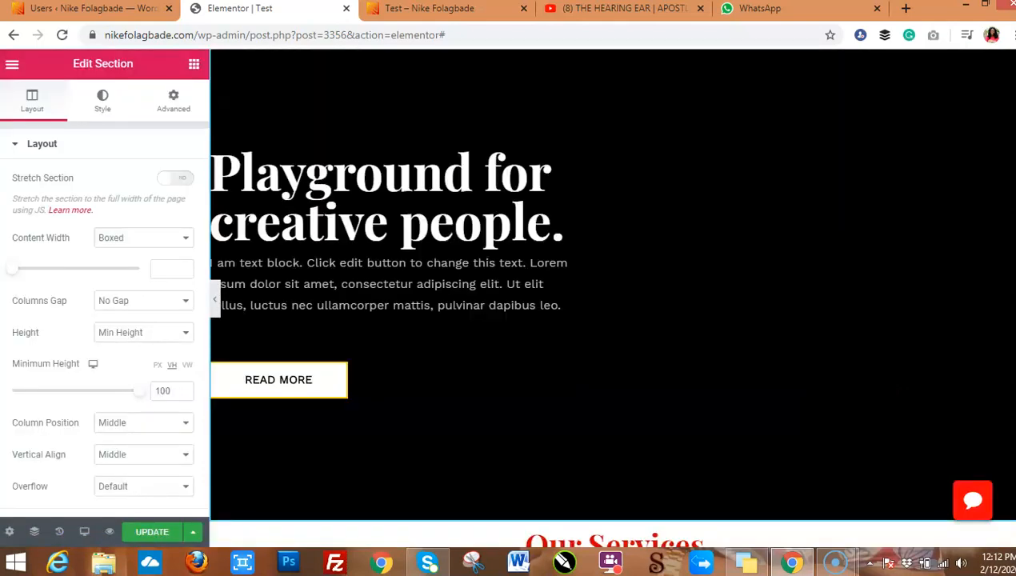
scroll(608, 296, "down", 4)
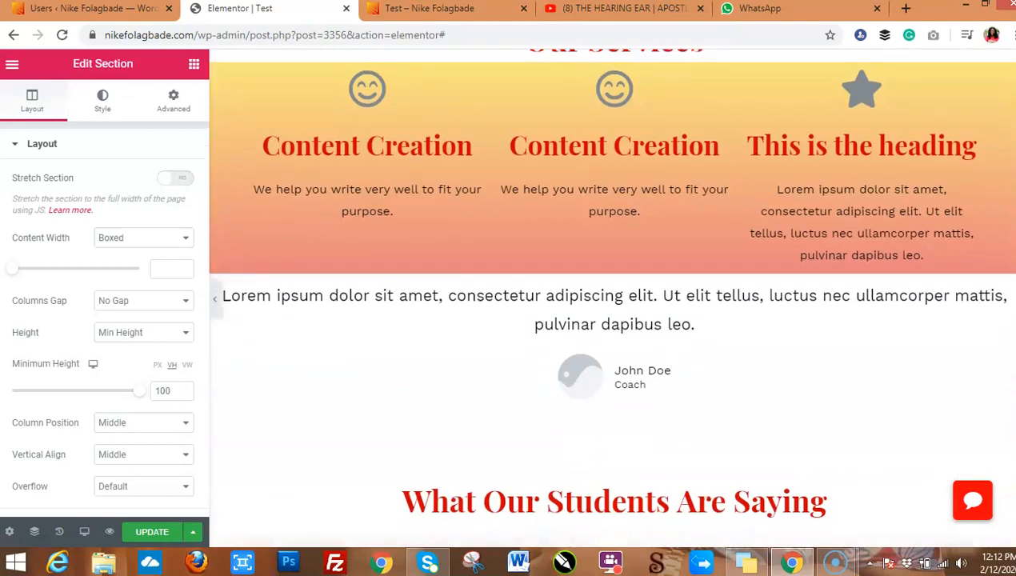
scroll(608, 296, "up", 5)
scroll(905, 182, "up", 3)
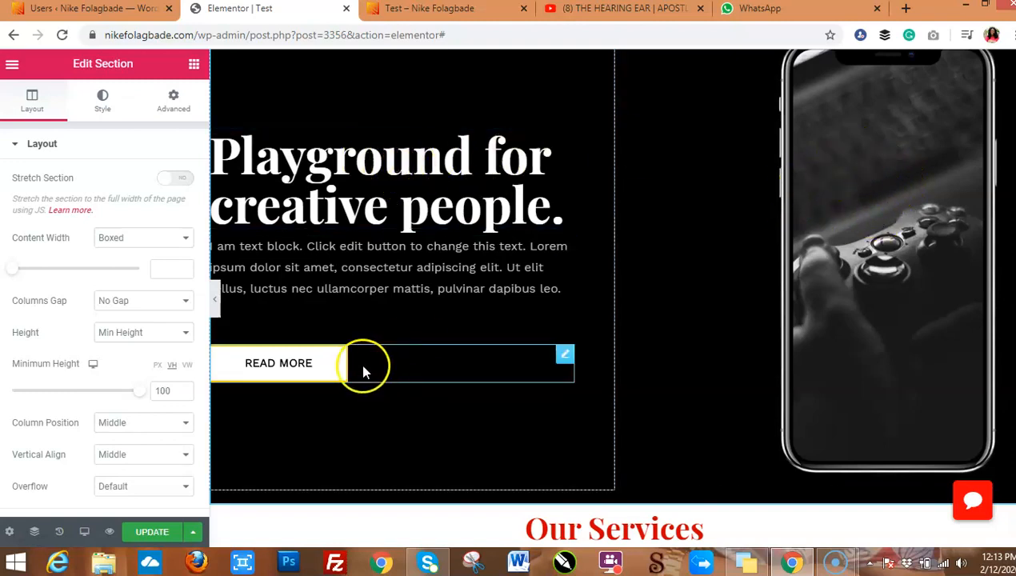
Change the hero block's "Read More" button text to GET STARTED and set the button size to Medium.
left_click(564, 356)
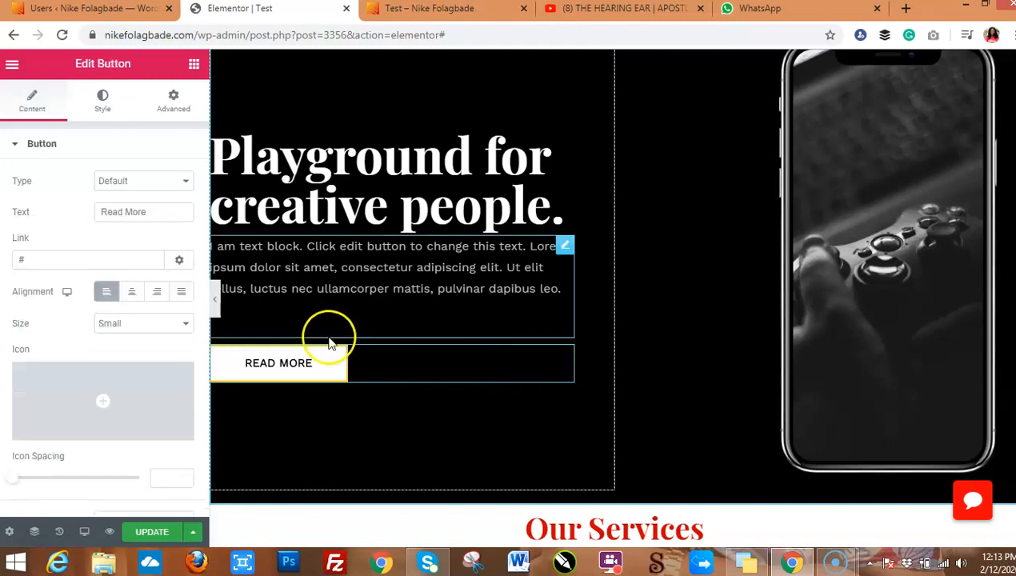
left_click_drag(152, 214, 80, 218)
type("GET STARTE")
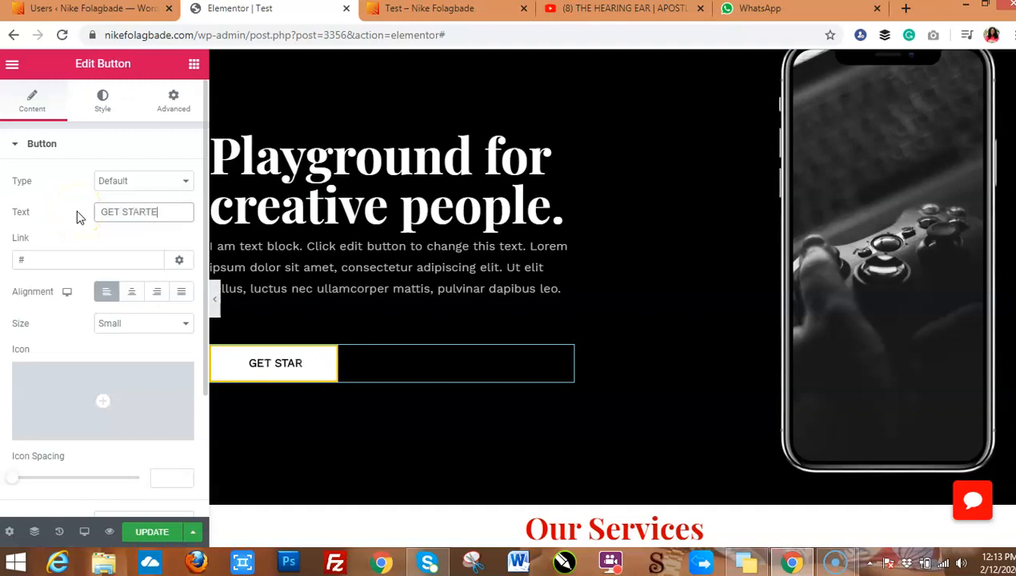
type("D")
left_click(73, 249)
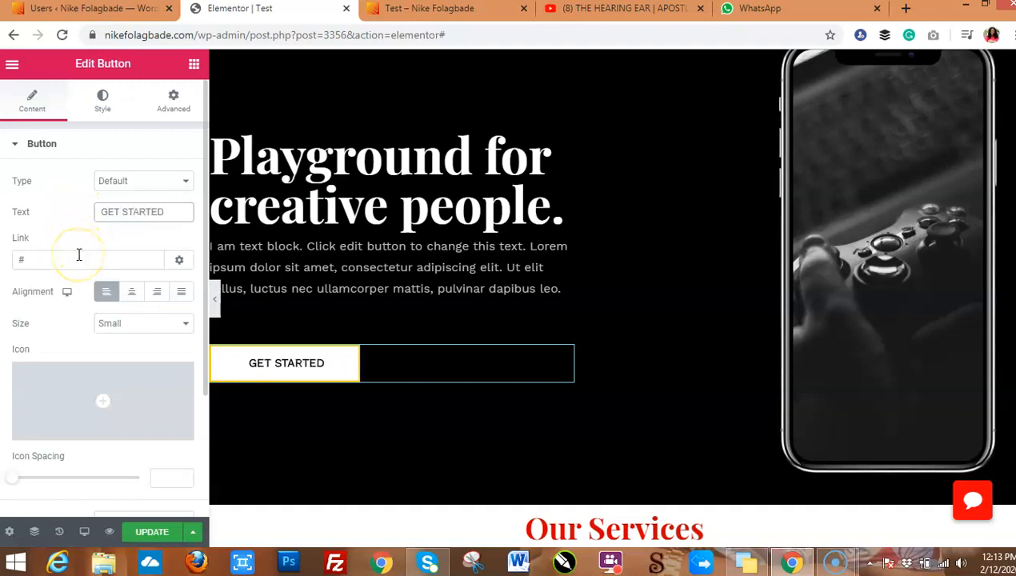
mouse_move(118, 386)
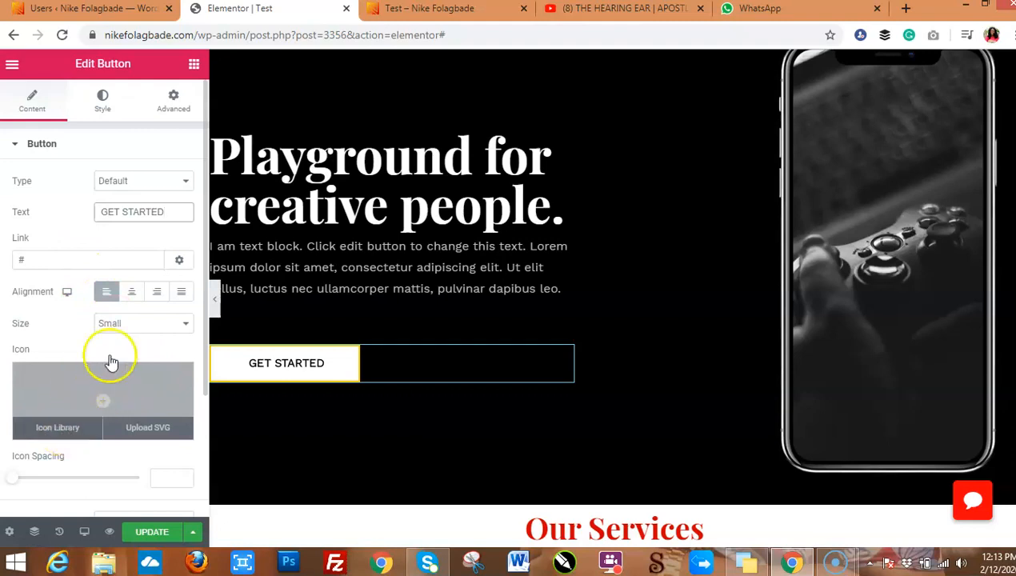
left_click(140, 331)
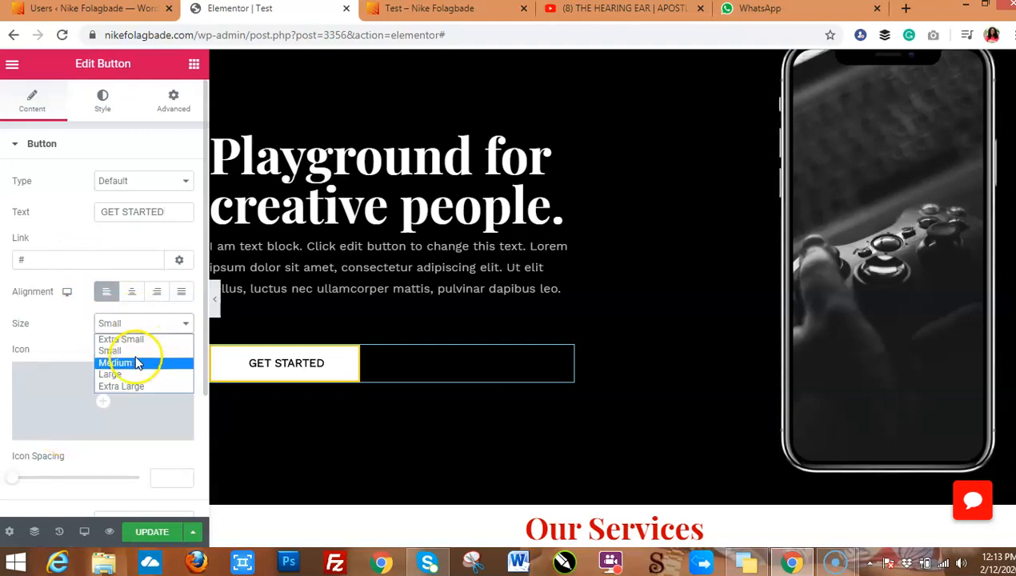
left_click(136, 362)
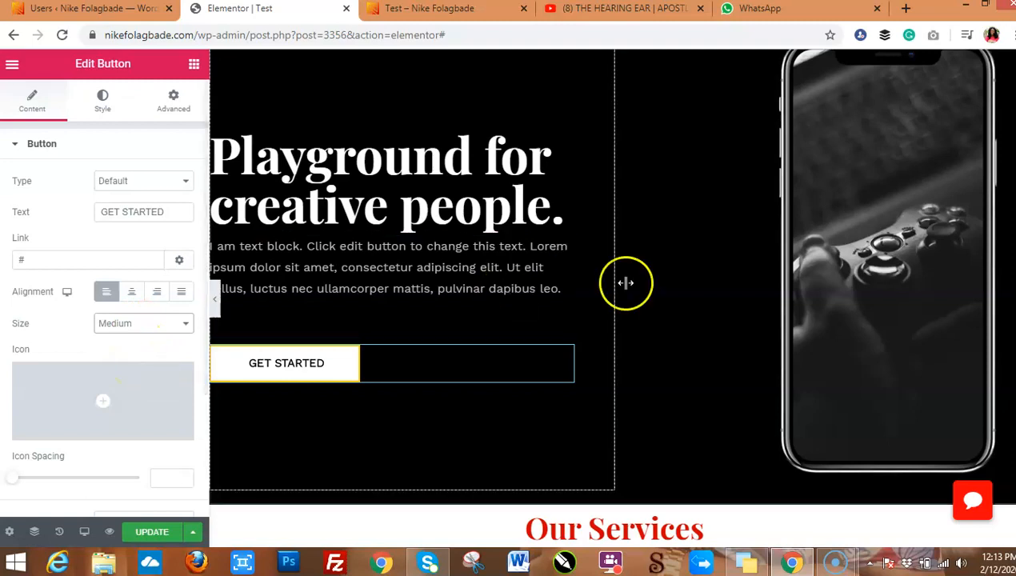
Revert the page to its Editing Started state using the editing history.
scroll(612, 292, "down", 15)
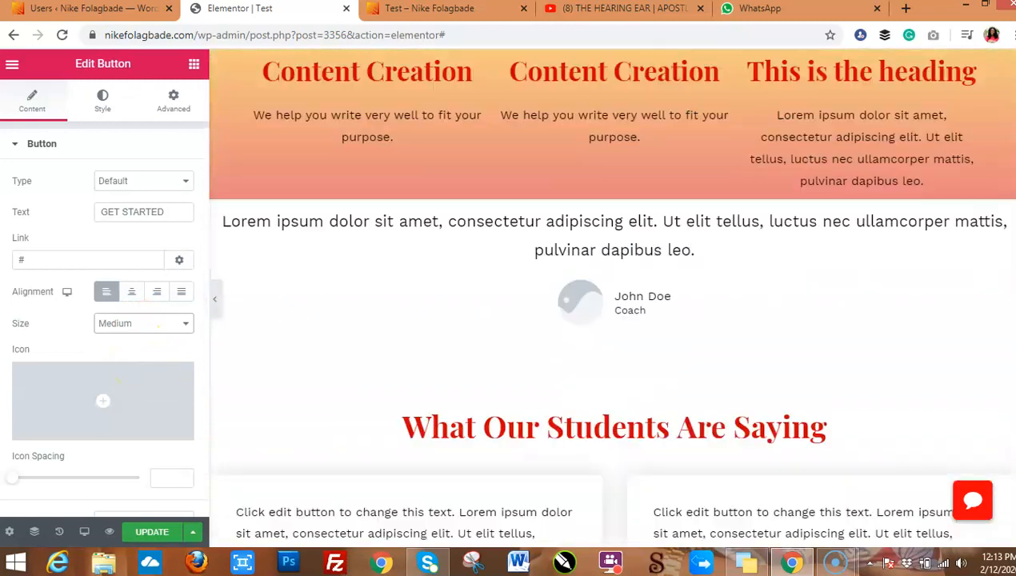
scroll(726, 263, "up", 7)
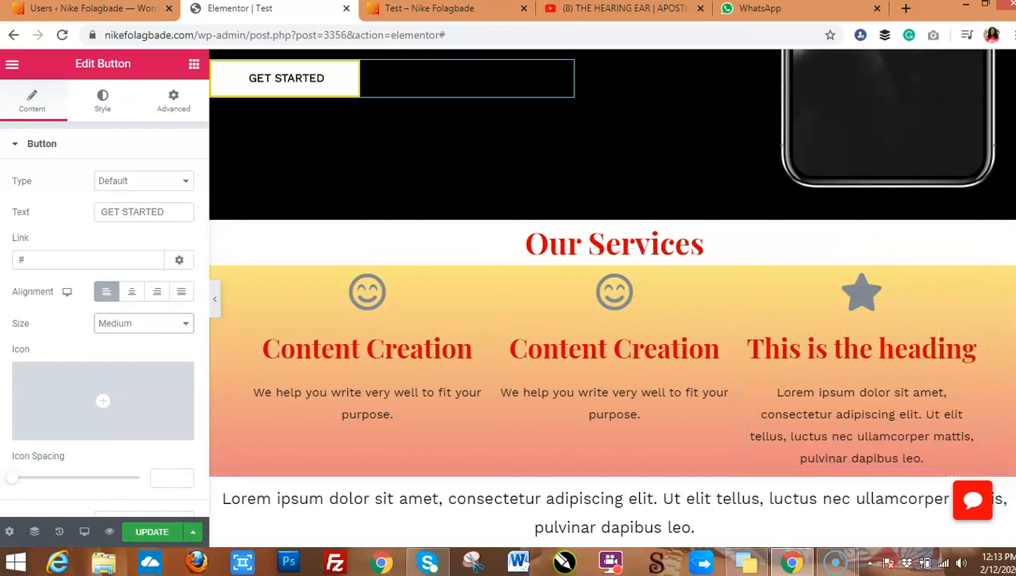
left_click(60, 532)
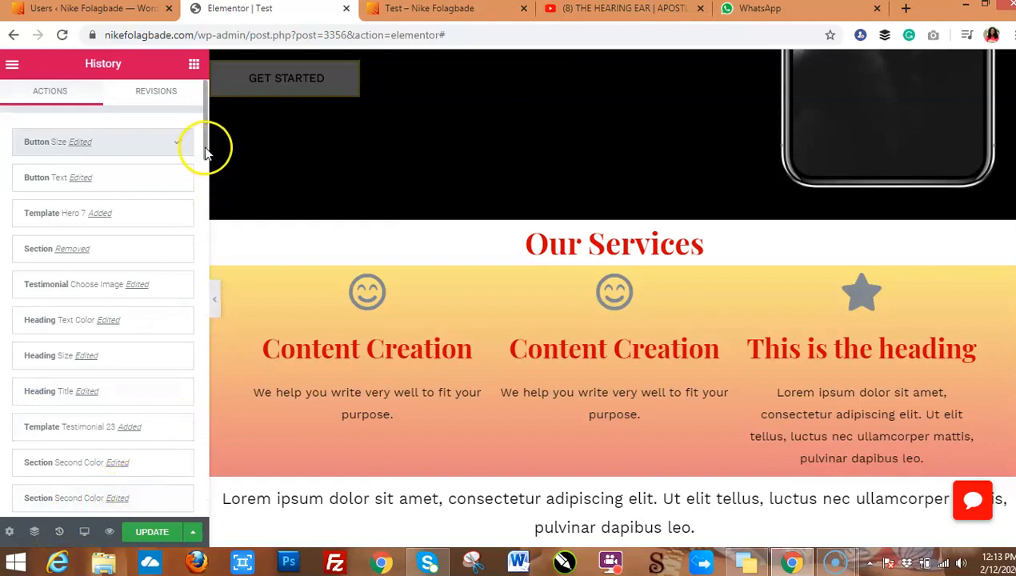
scroll(206, 172, "down", 1)
left_click_drag(206, 172, 202, 510)
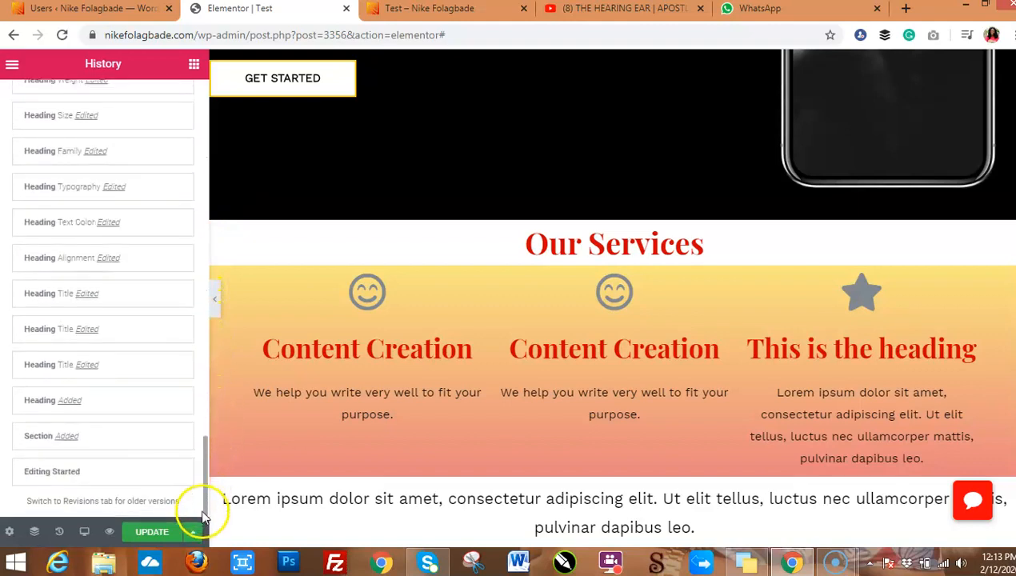
left_click(130, 473)
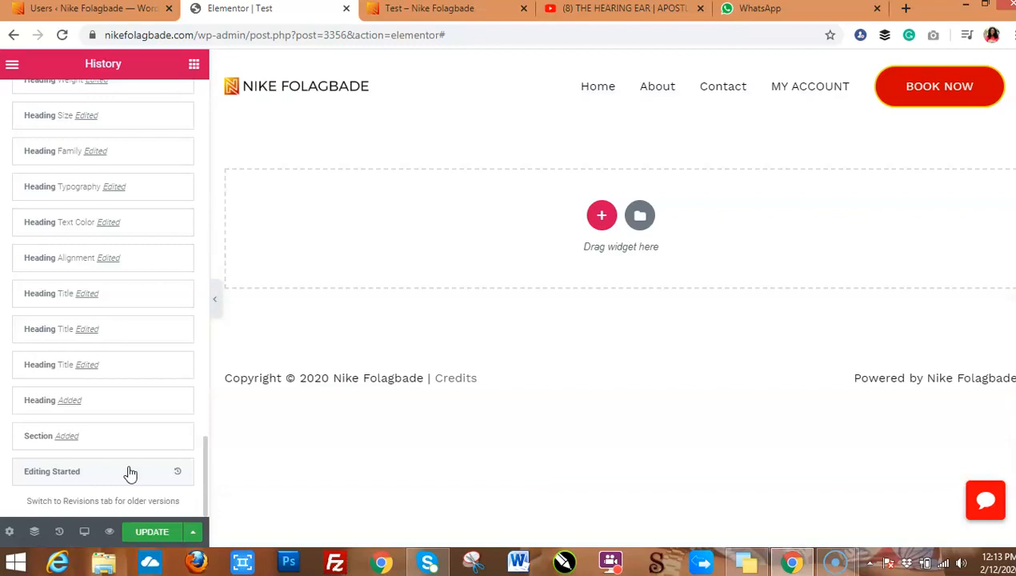
Insert the "Homepage – Study" page template from the library into the empty page and review its sections.
left_click(640, 218)
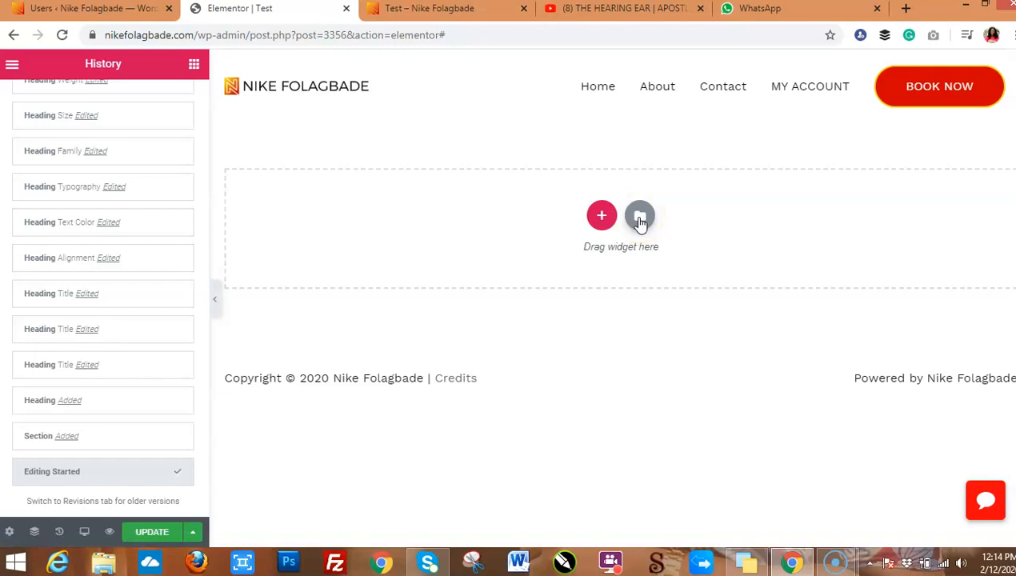
left_click(640, 218)
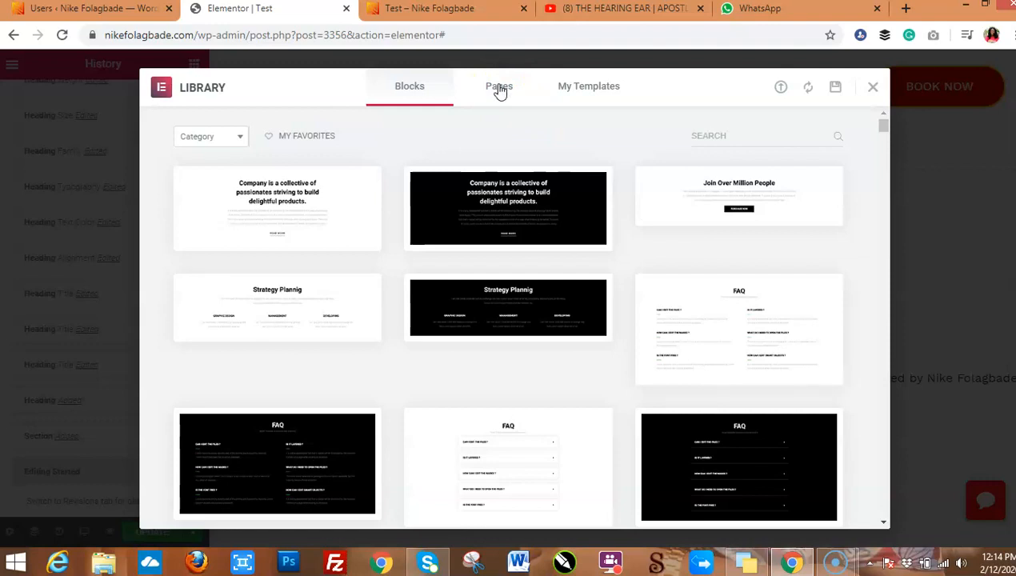
left_click(500, 92)
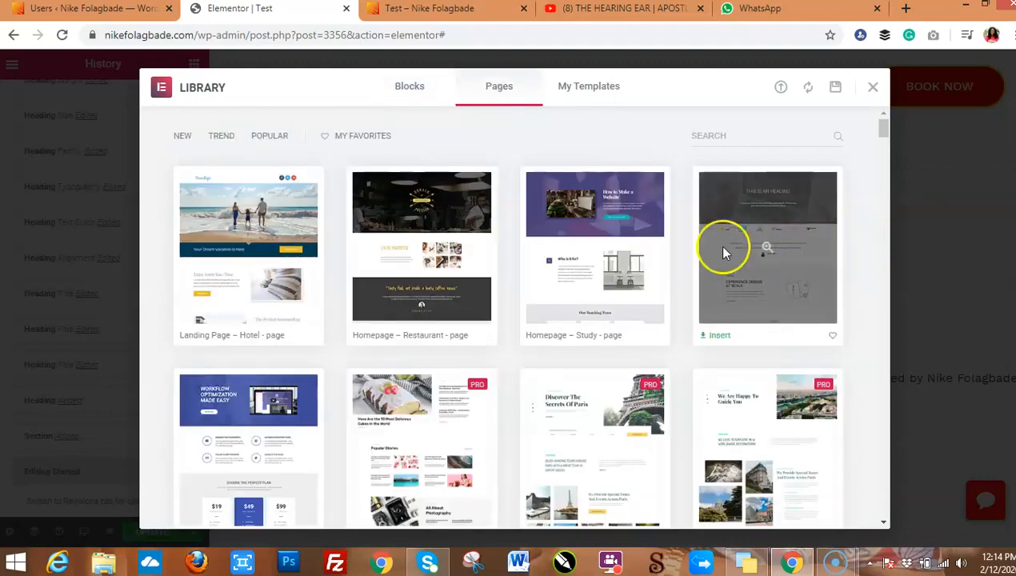
left_click(593, 274)
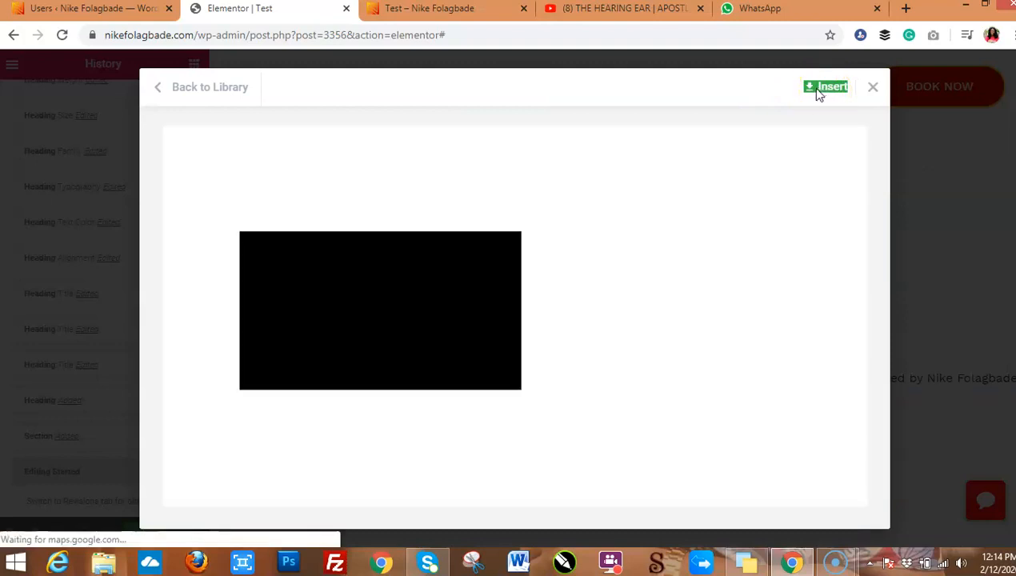
left_click(829, 90)
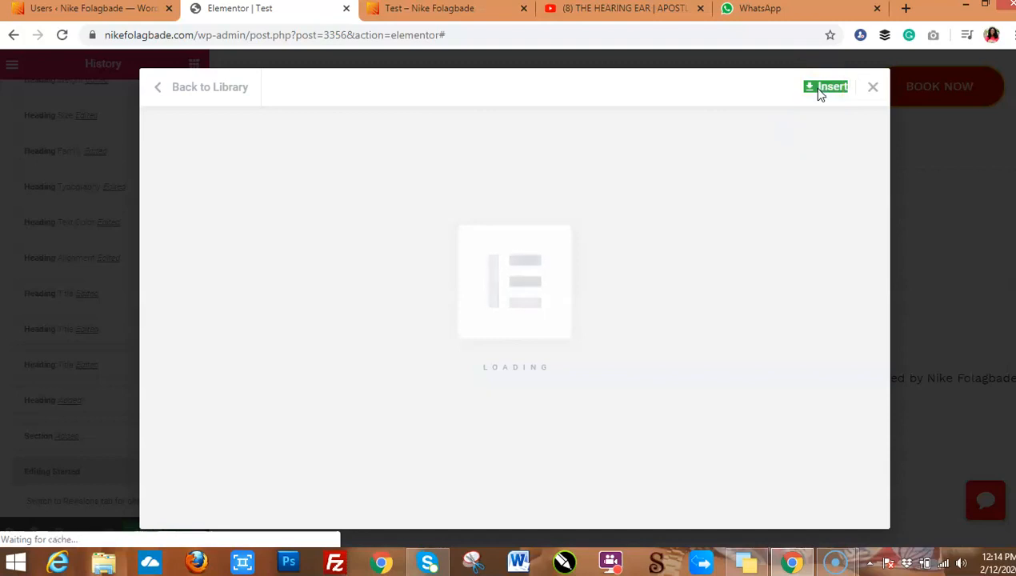
left_click(821, 92)
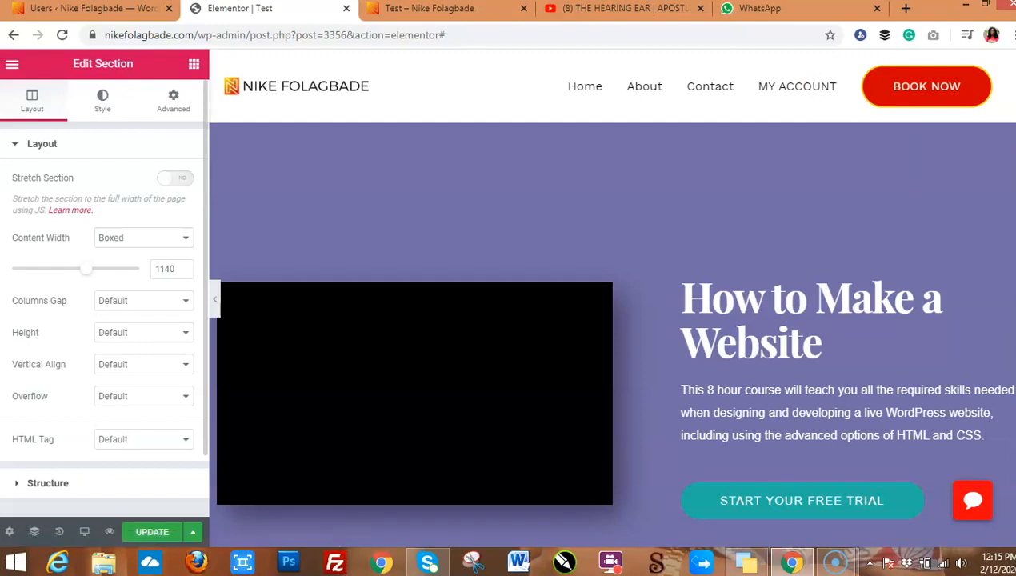
scroll(612, 320, "down", 5)
scroll(612, 296, "down", 7)
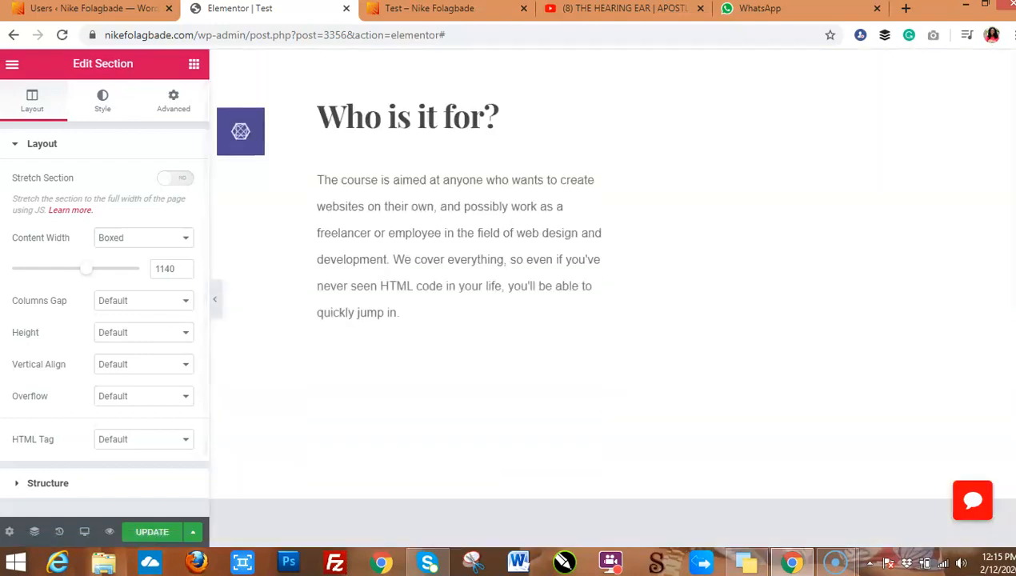
scroll(612, 320, "down", 1)
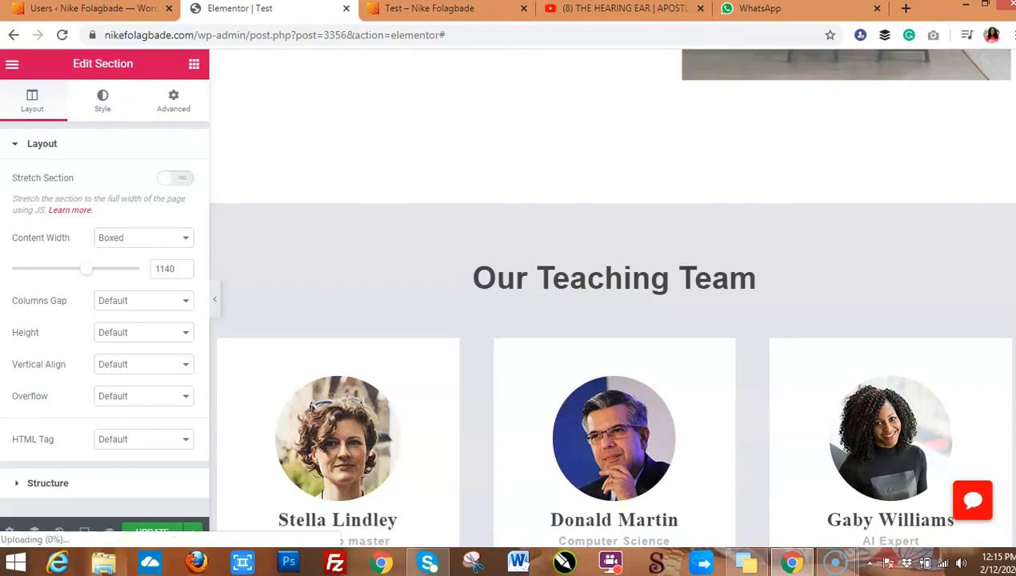
scroll(612, 296, "down", 10)
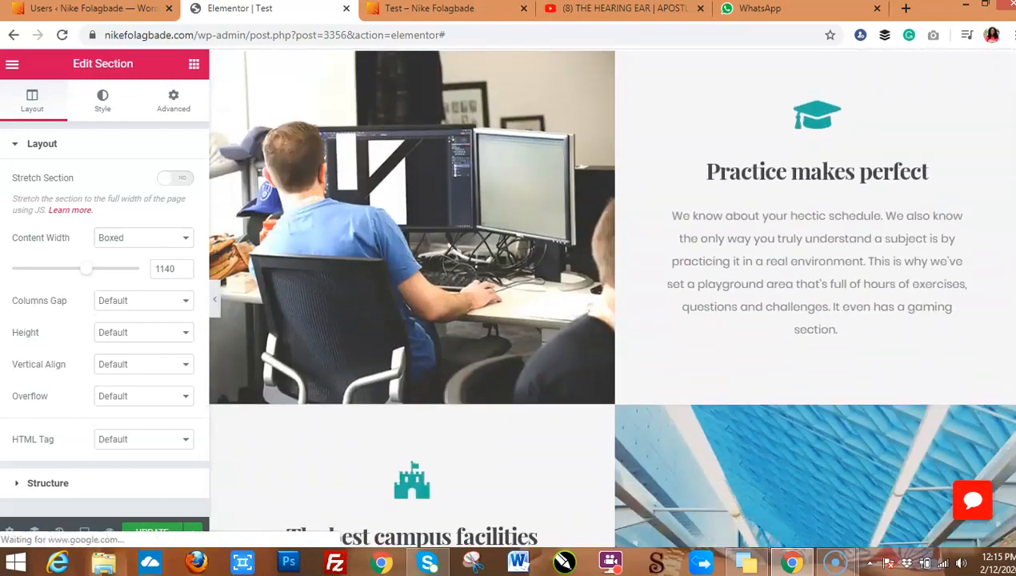
scroll(612, 296, "down", 10)
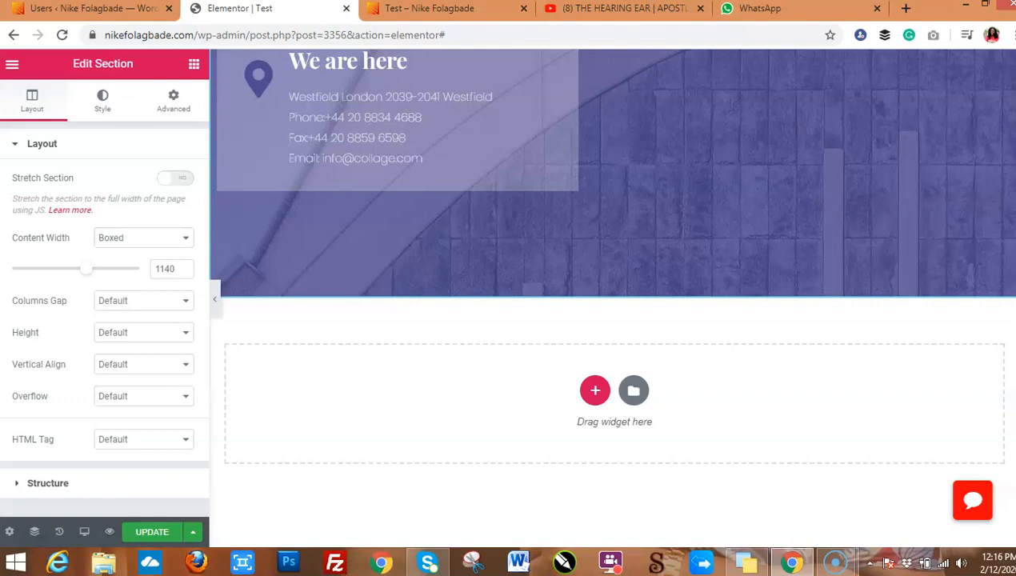
scroll(612, 298, "up", 15)
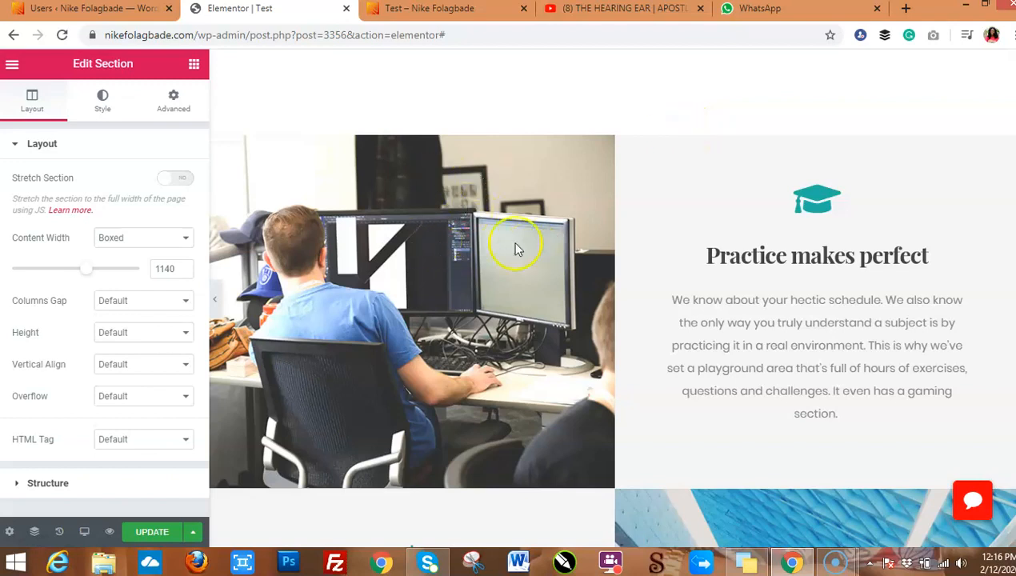
Delete the video beside the "How to Make a Website" heading and place an Image widget in the emptied column.
scroll(559, 277, "up", 5)
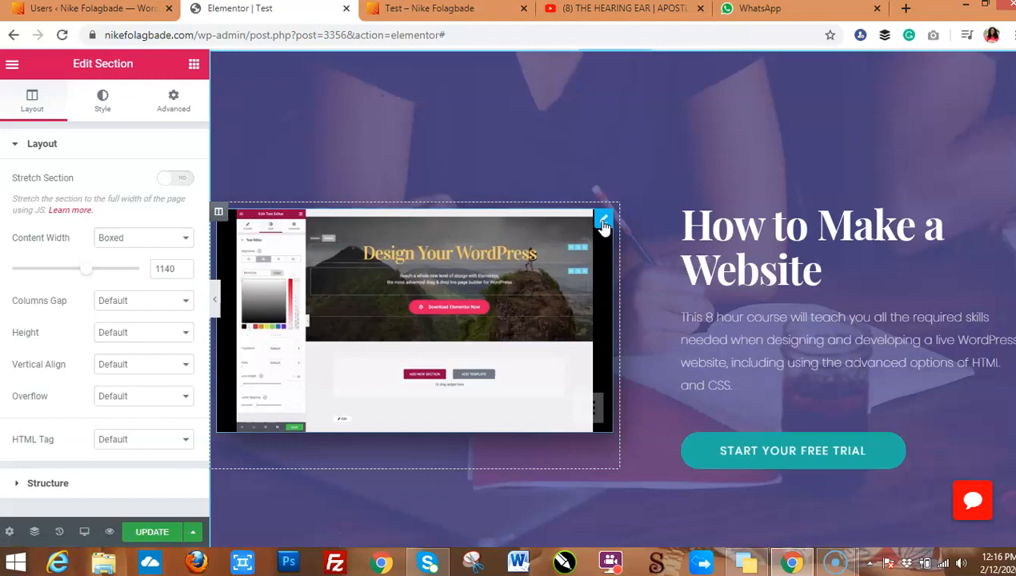
right_click(603, 227)
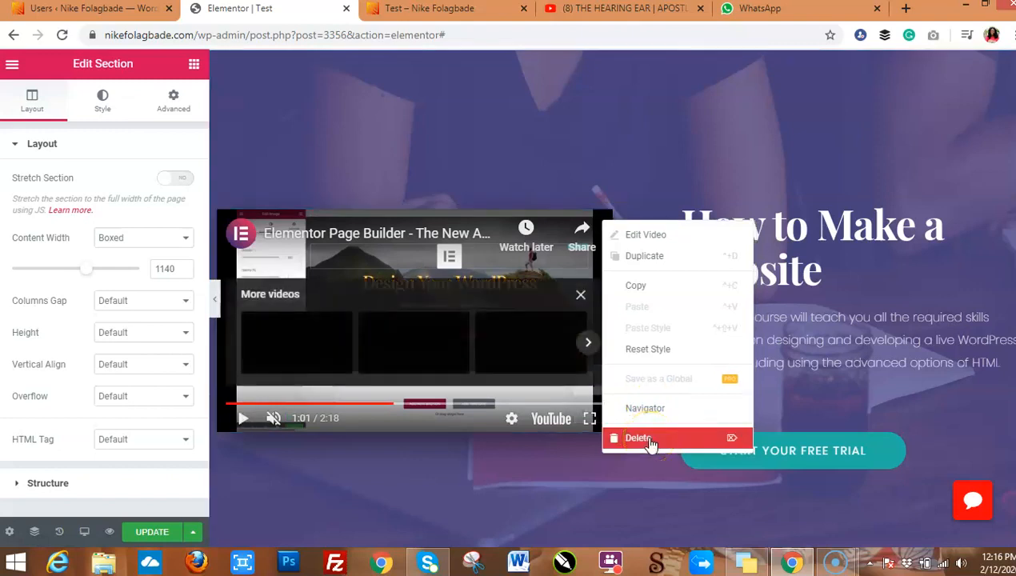
left_click(650, 443)
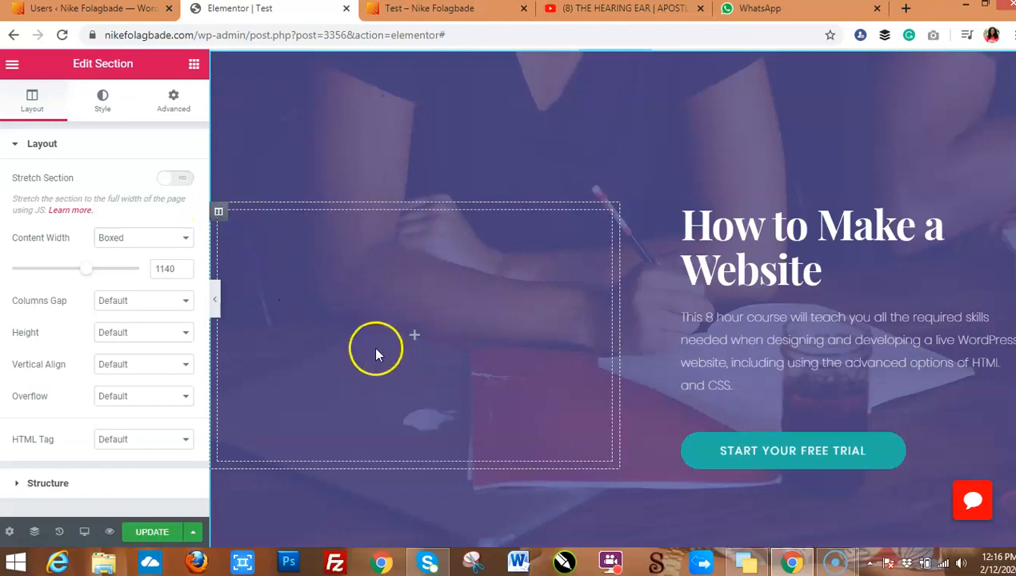
left_click(193, 65)
left_click_drag(51, 274, 386, 308)
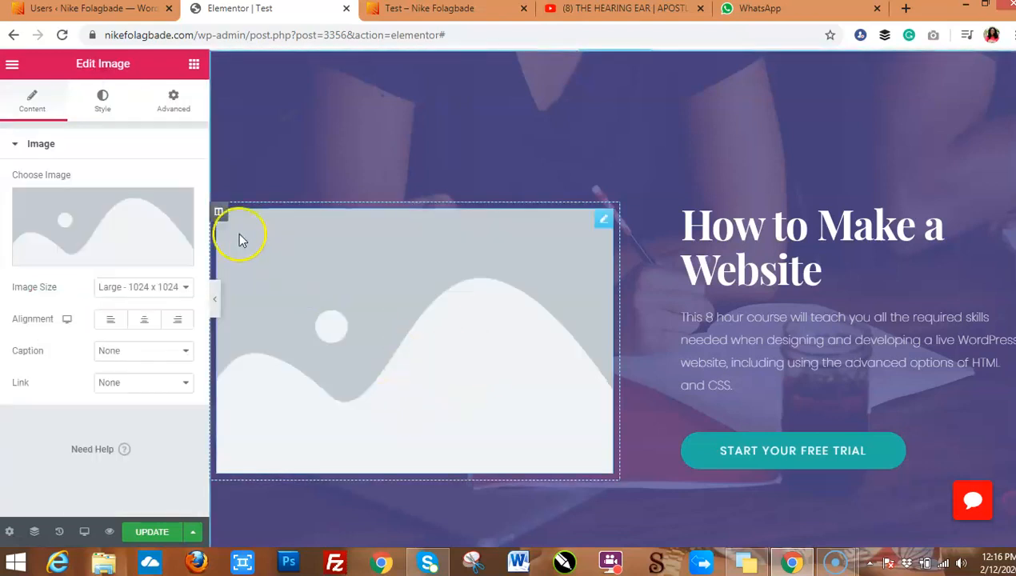
Move the image column to the right of the "How to Make a Website" text column and open the hero section's background style settings.
left_click_drag(221, 222, 859, 224)
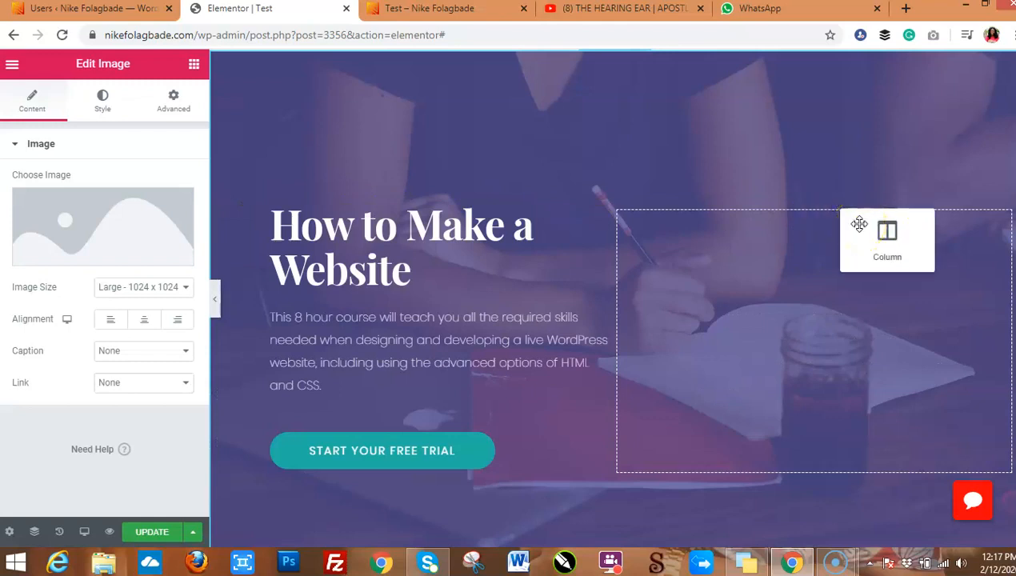
left_click(480, 382)
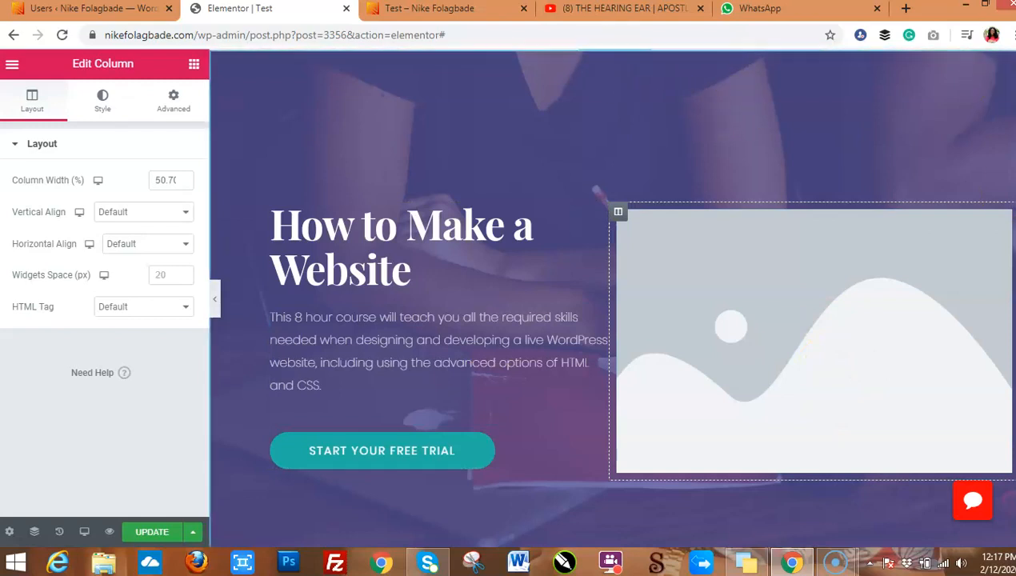
scroll(613, 298, "up", 1)
mouse_move(623, 126)
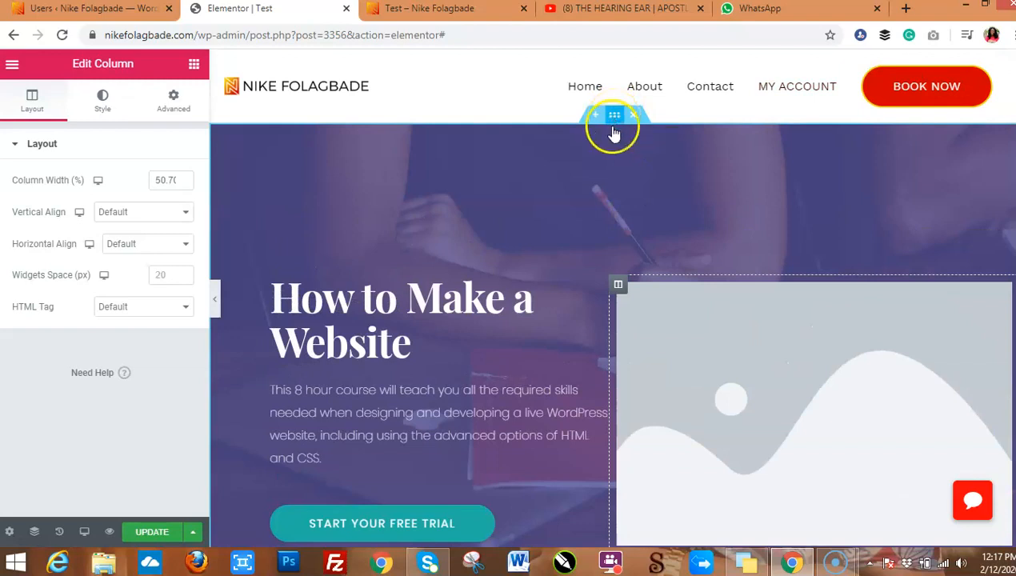
left_click(614, 116)
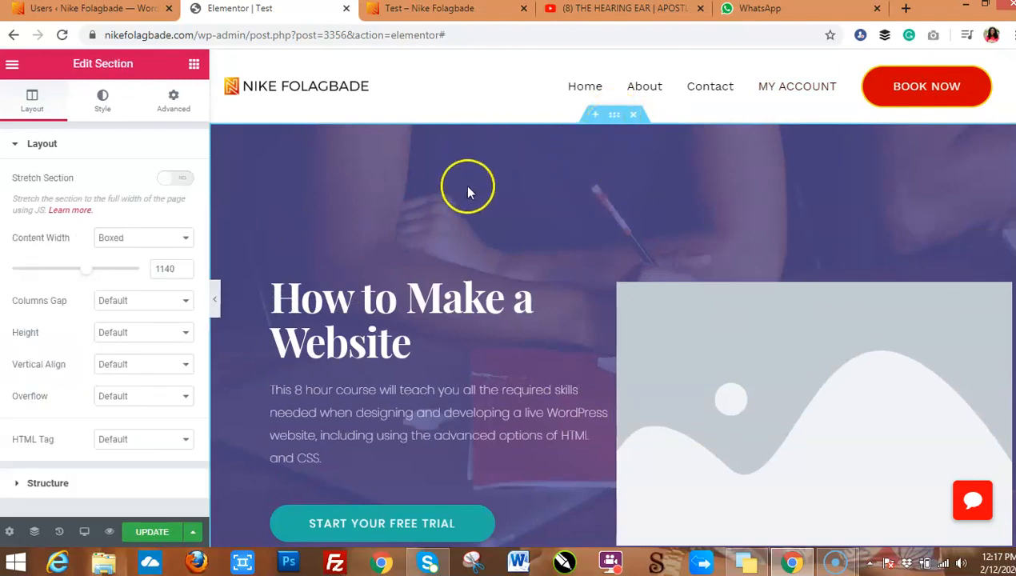
left_click(103, 102)
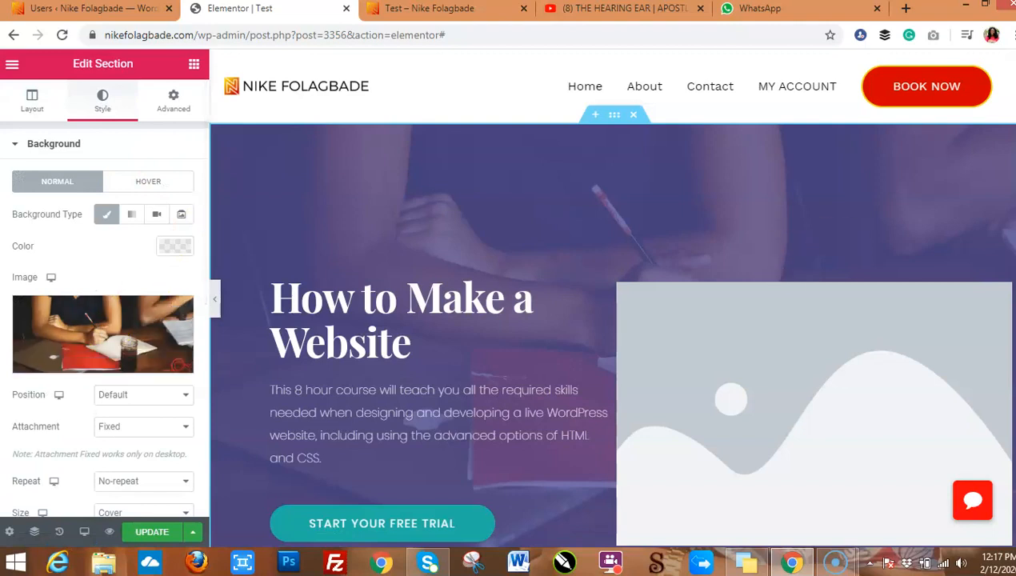
Delete the "Who is it for?" section and add an empty section above "Our Teaching Team".
scroll(612, 298, "down", 14)
scroll(612, 298, "up", 10)
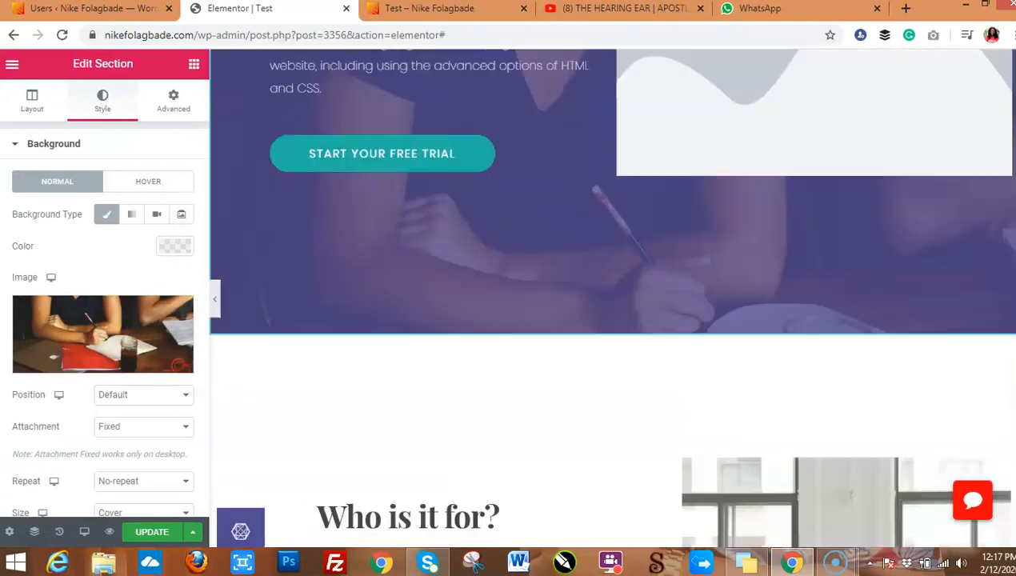
scroll(612, 298, "down", 3)
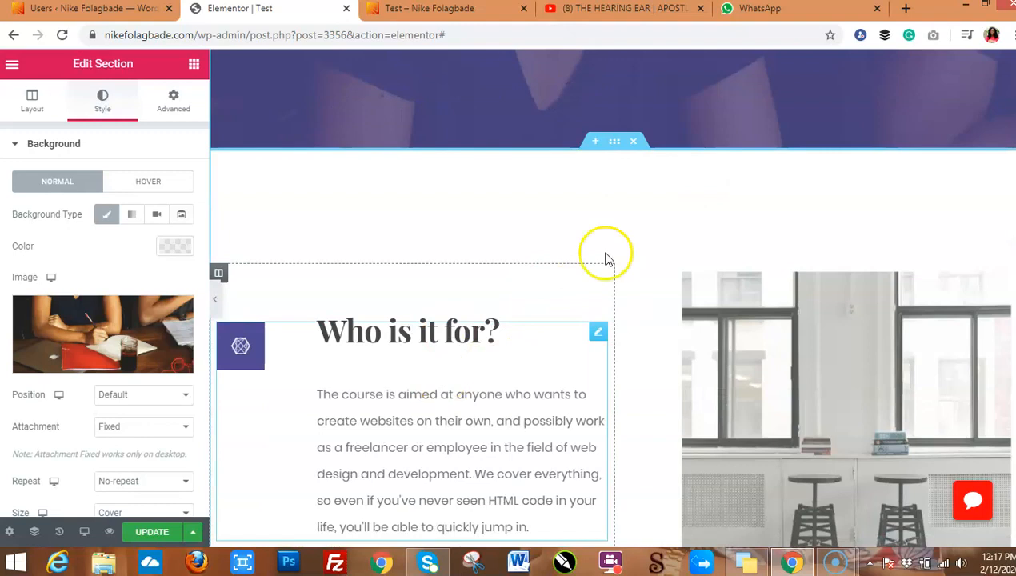
left_click(632, 144)
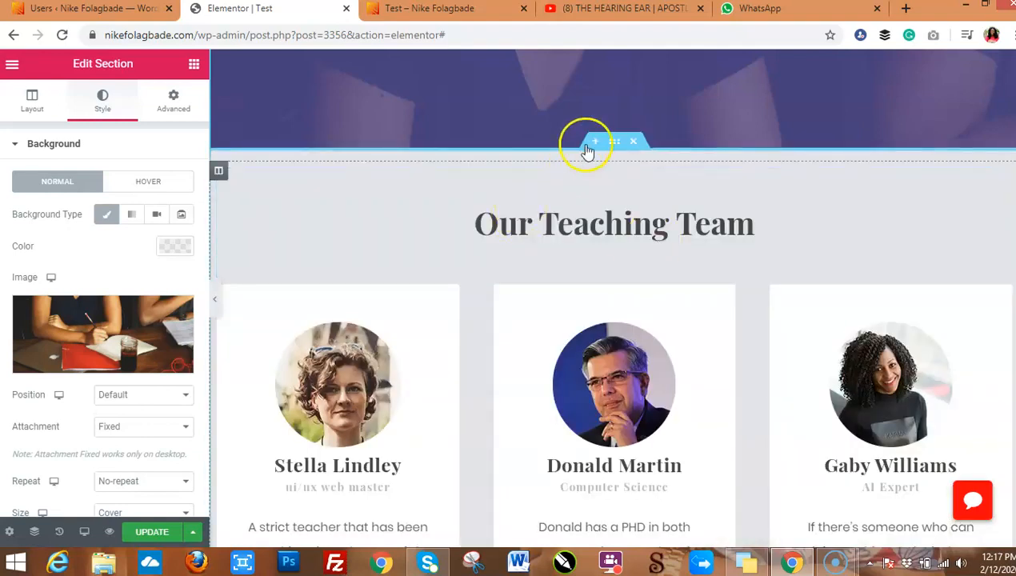
left_click(595, 149)
left_click(595, 144)
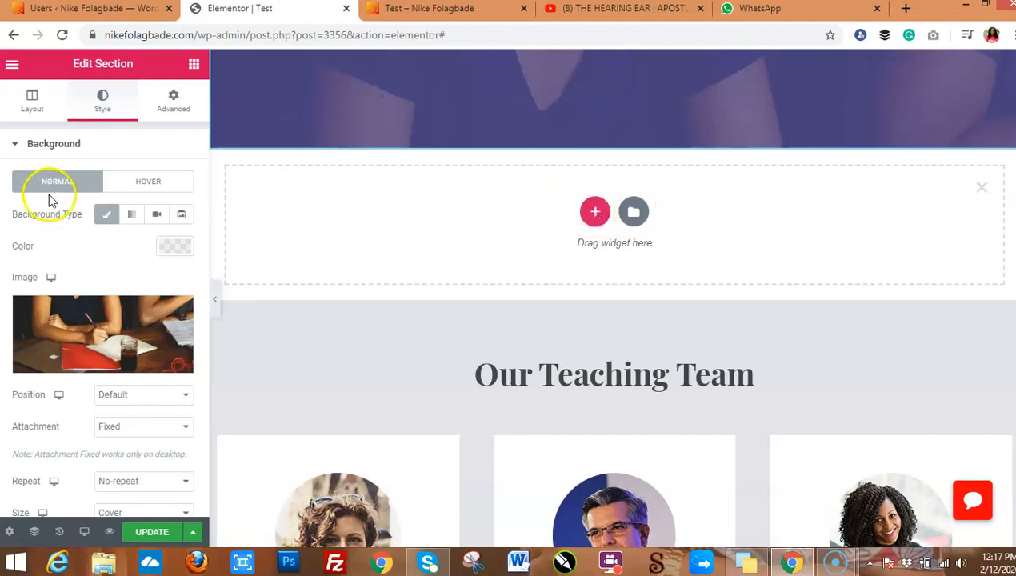
Inspect the image settings and the Facebook icon's link options on the middle team member's card.
left_click_drag(1014, 163, 1015, 205)
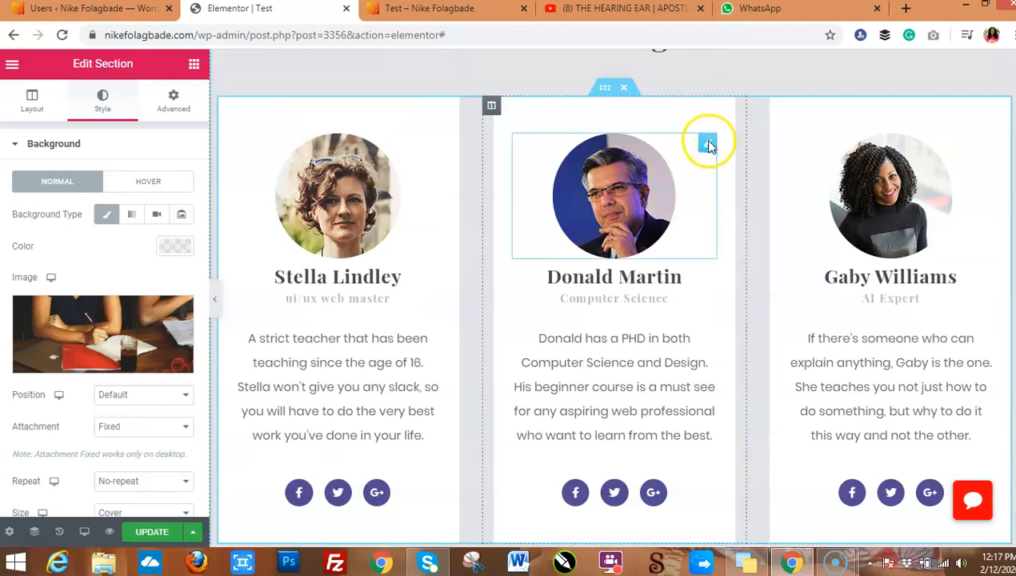
left_click(708, 147)
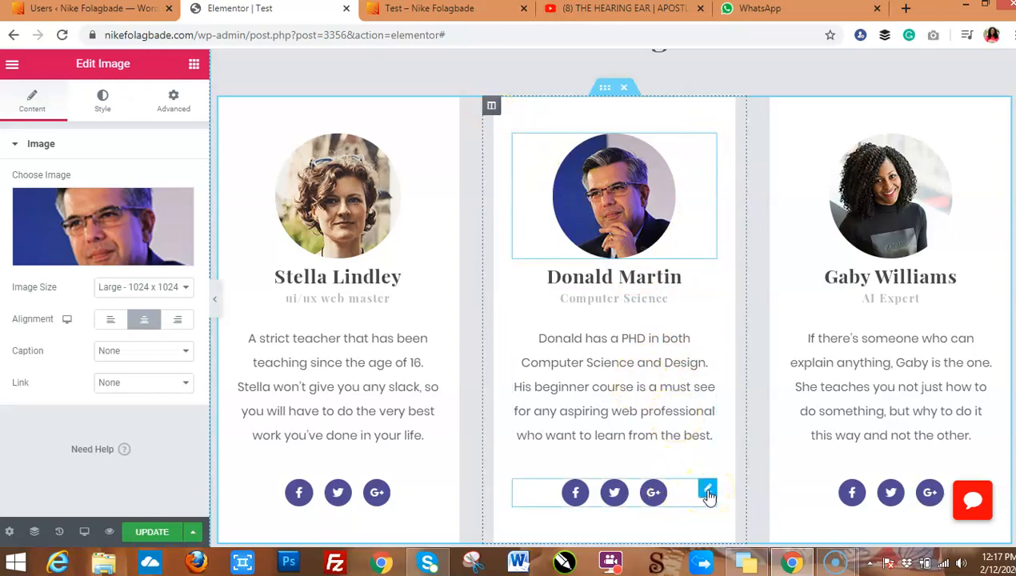
left_click(708, 491)
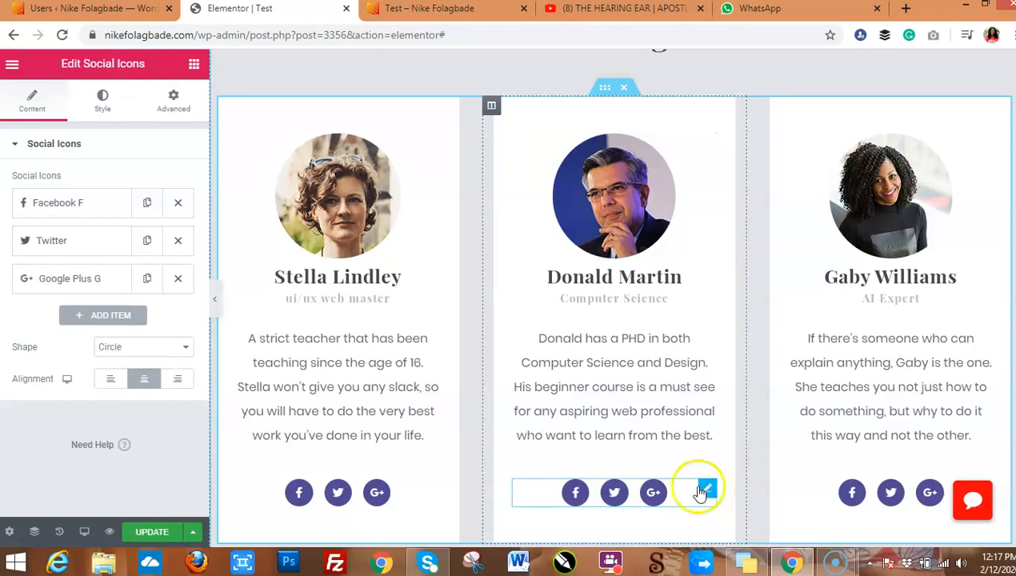
left_click(70, 205)
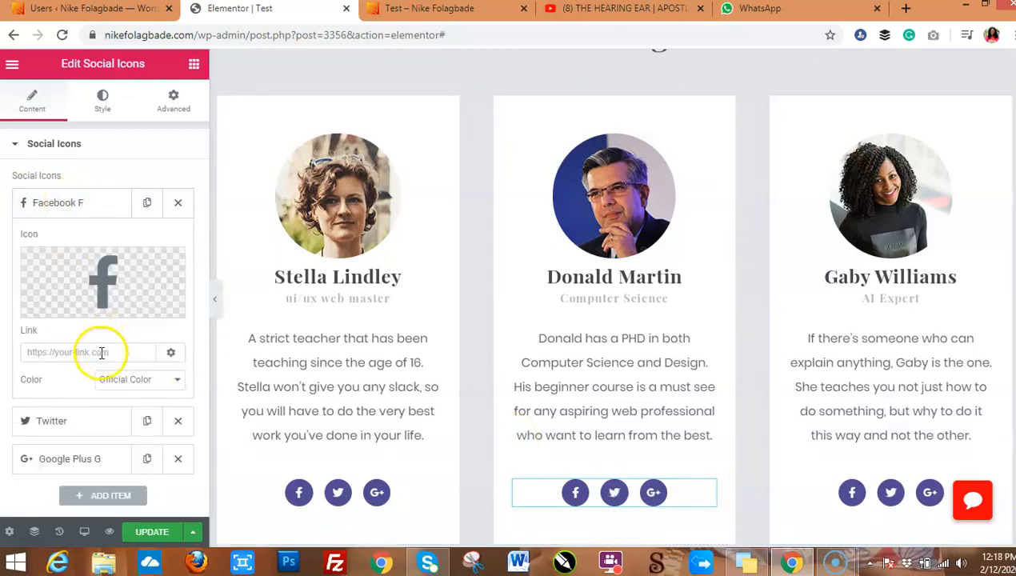
left_click(68, 202)
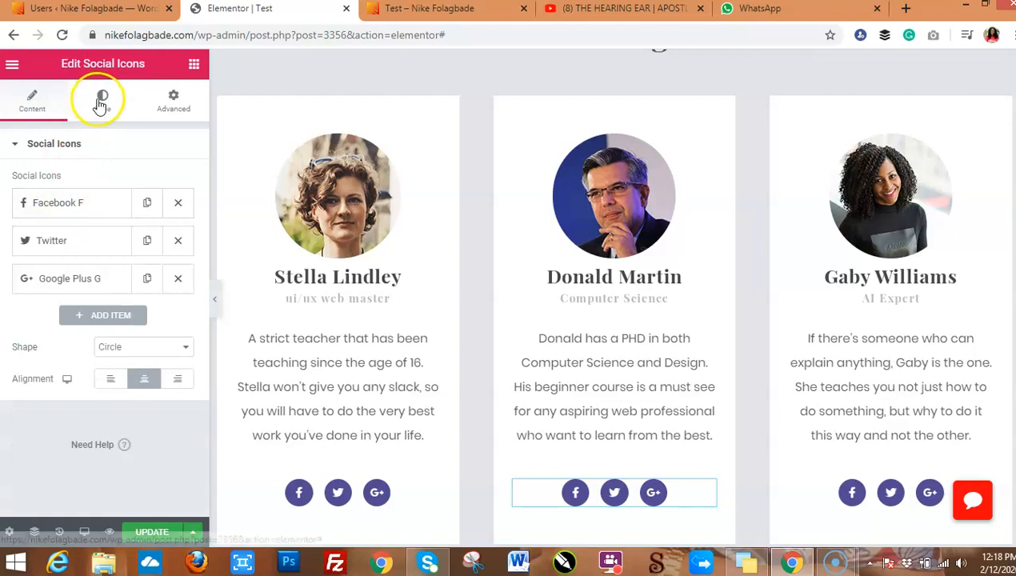
Apply the Fade In entrance animation to the social icons on the middle team member's card.
left_click(33, 105)
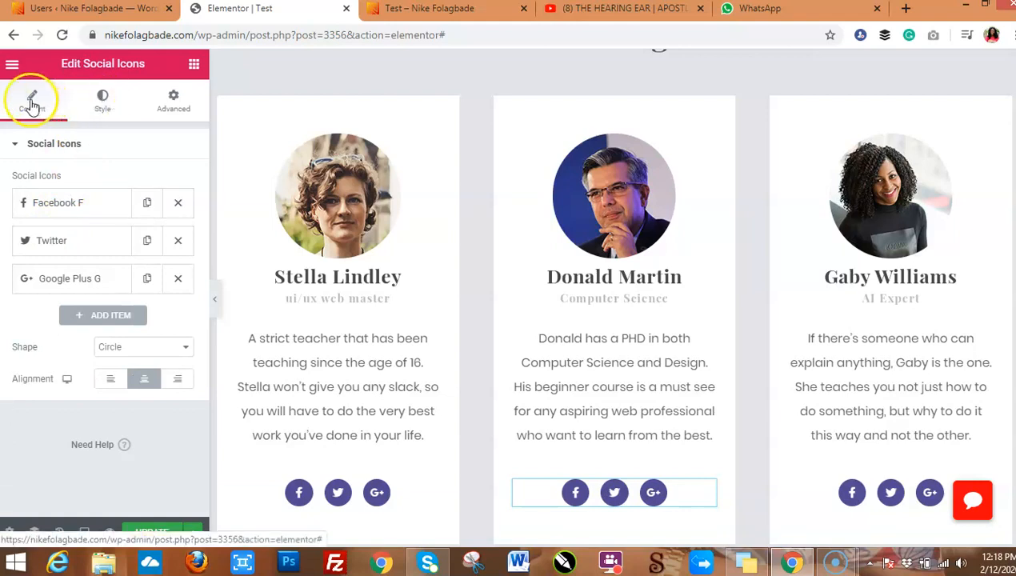
left_click(182, 110)
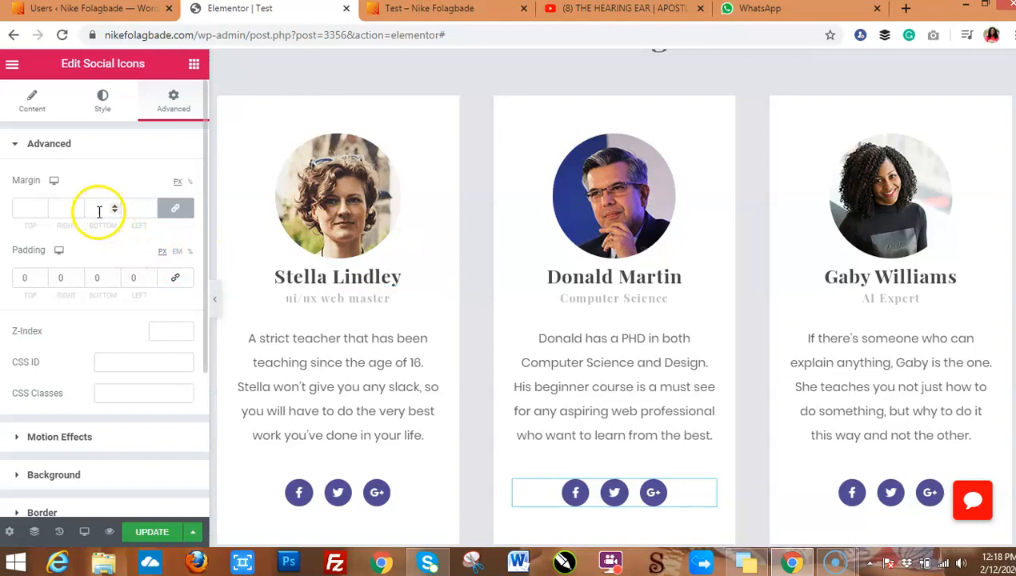
left_click(70, 440)
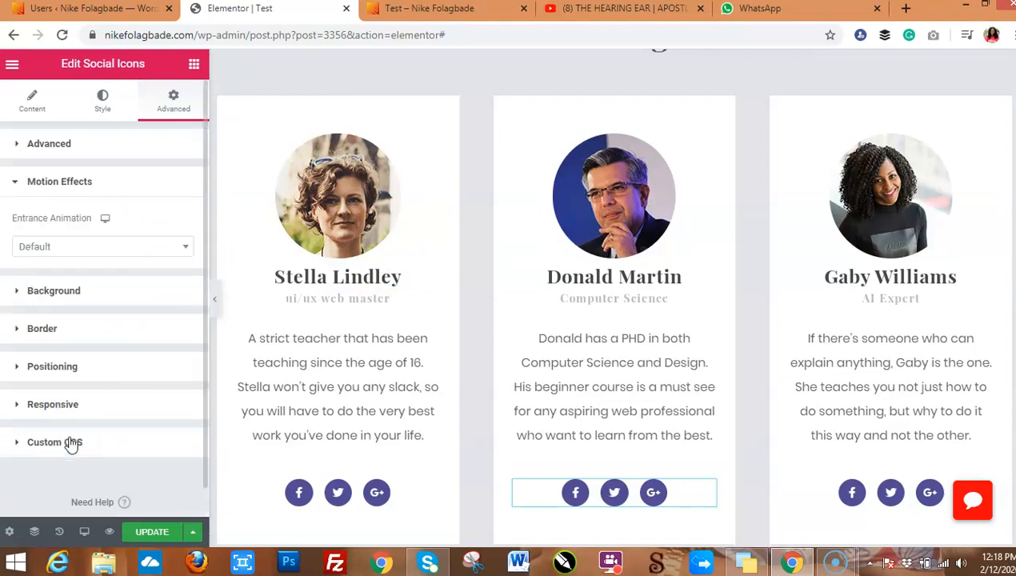
left_click(75, 250)
left_click(67, 335)
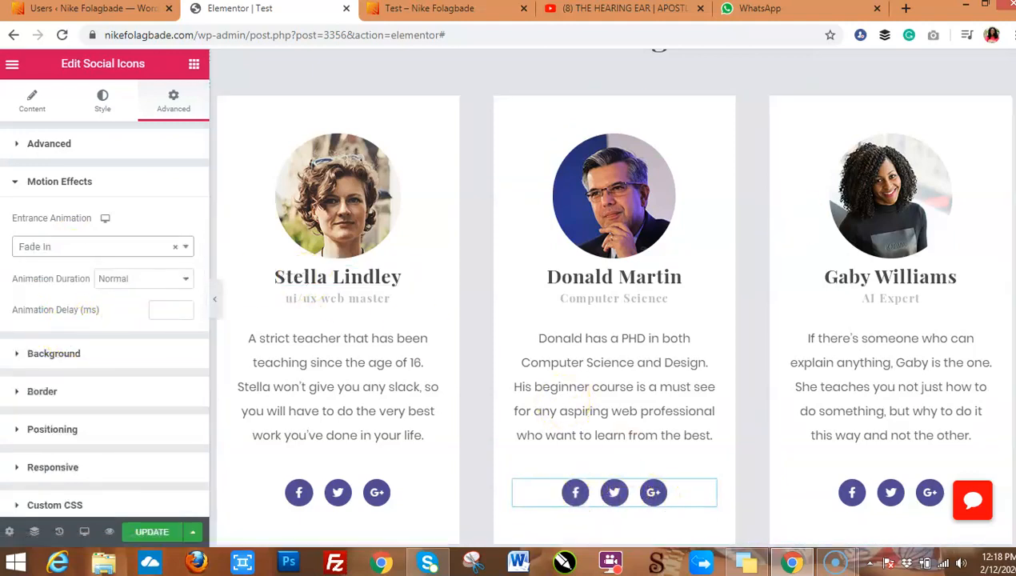
Update the page with its current changes, check the Test preview tab and return to the Elementor editor.
scroll(612, 297, "down", 10)
scroll(612, 296, "down", 15)
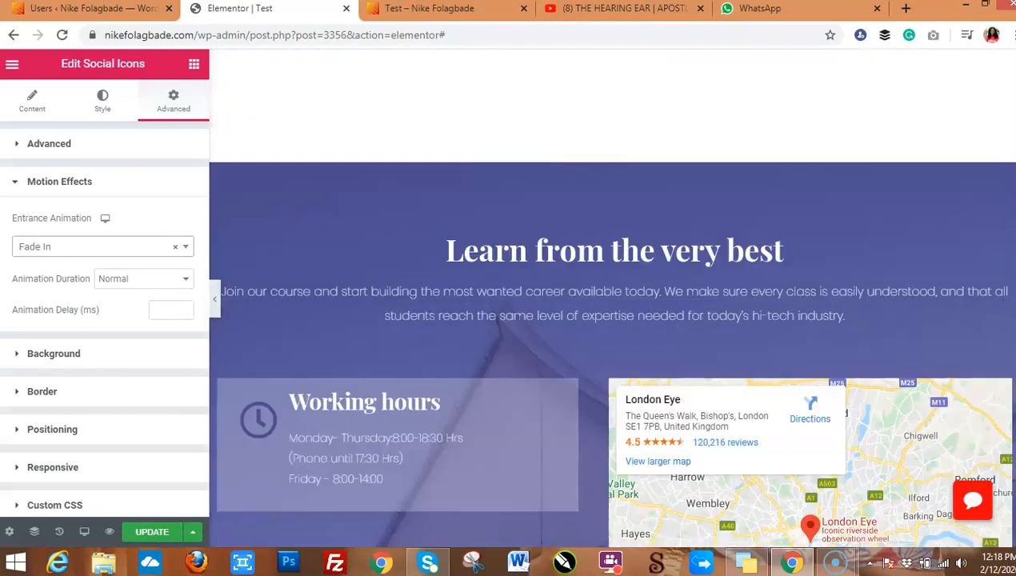
scroll(612, 296, "down", 2)
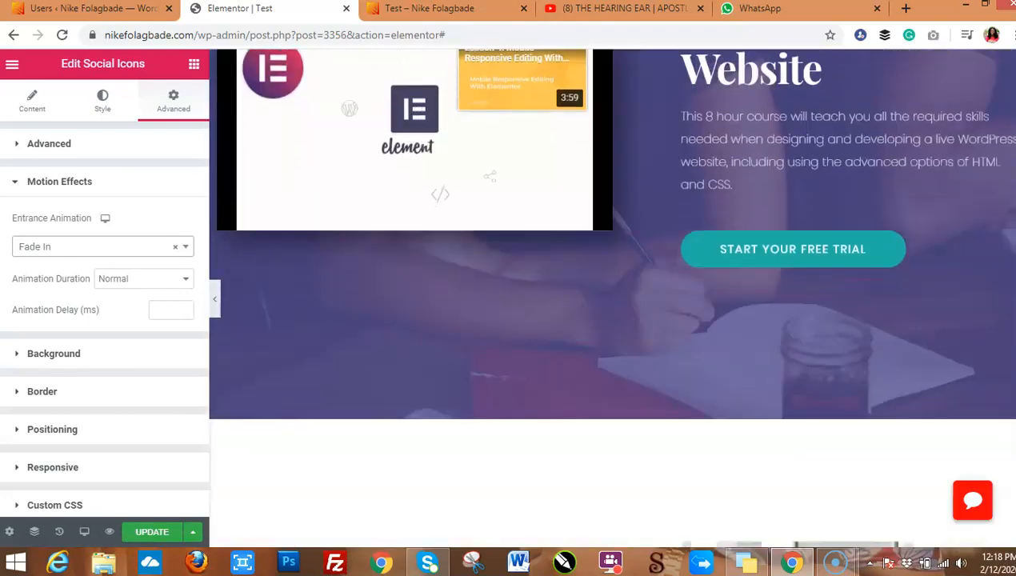
left_click(152, 532)
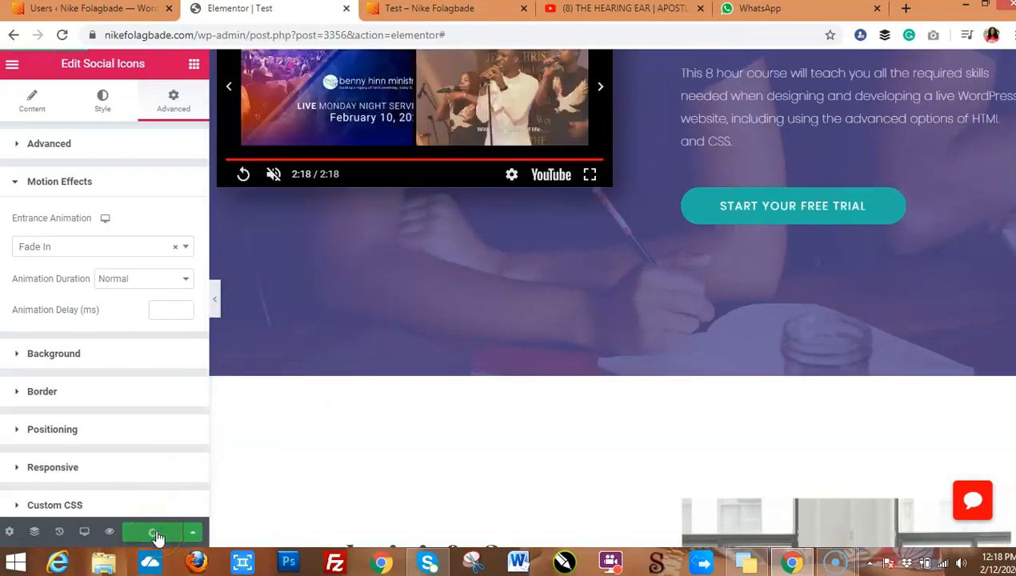
left_click(438, 16)
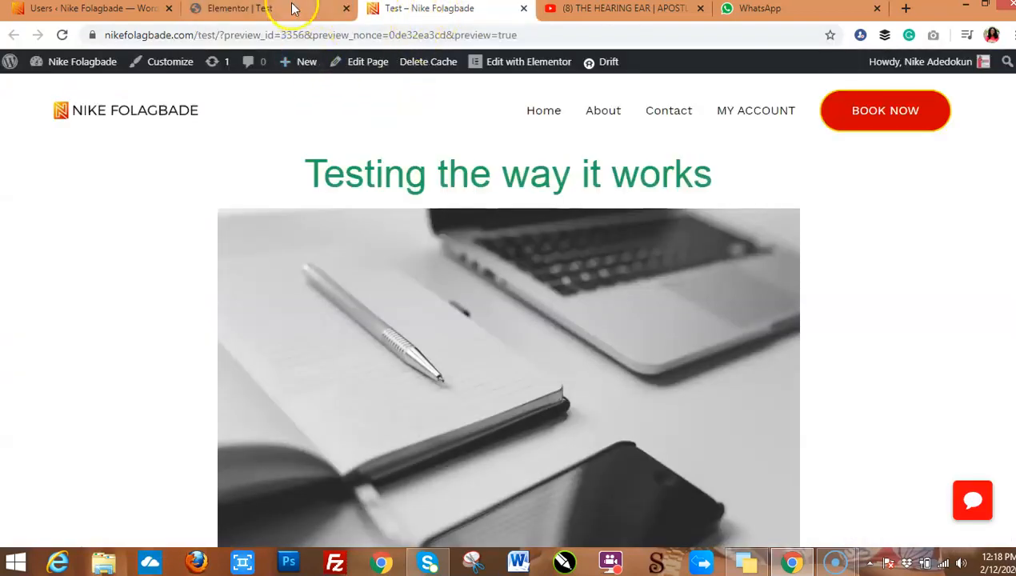
left_click(292, 11)
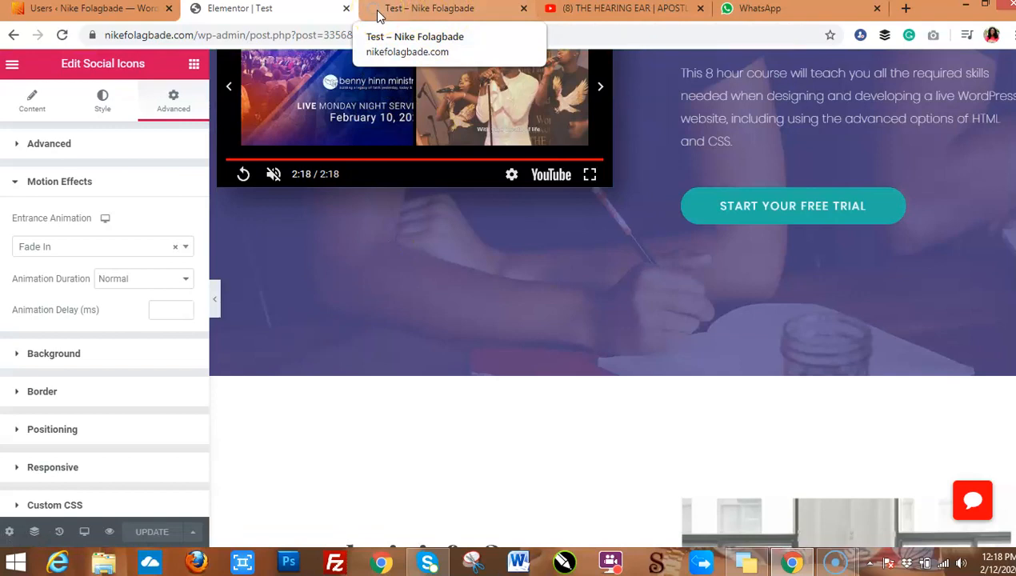
Enter "Test" as the name for saving the page as a template, and close the library without saving.
left_click(196, 536)
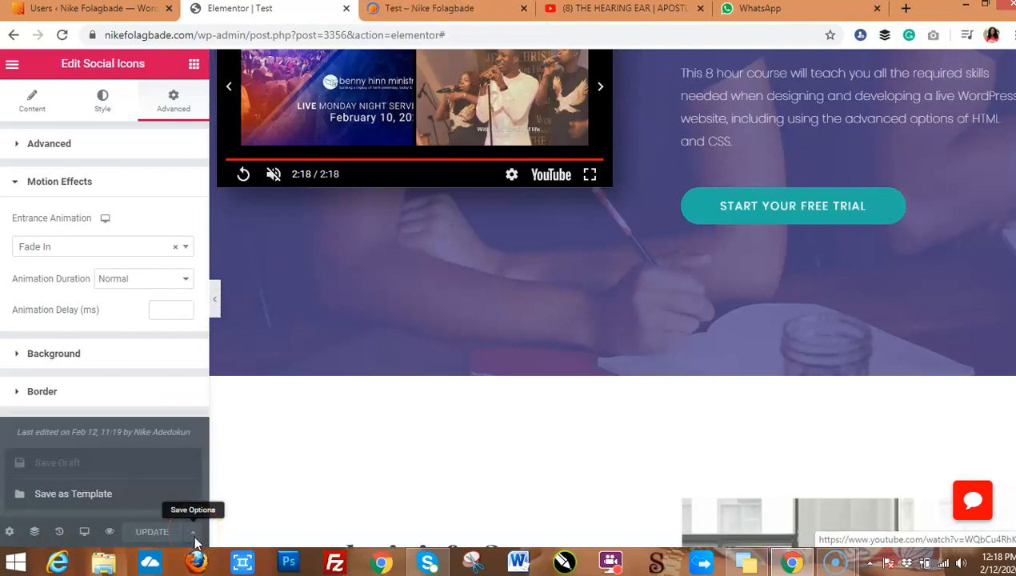
left_click(95, 490)
left_click(420, 351)
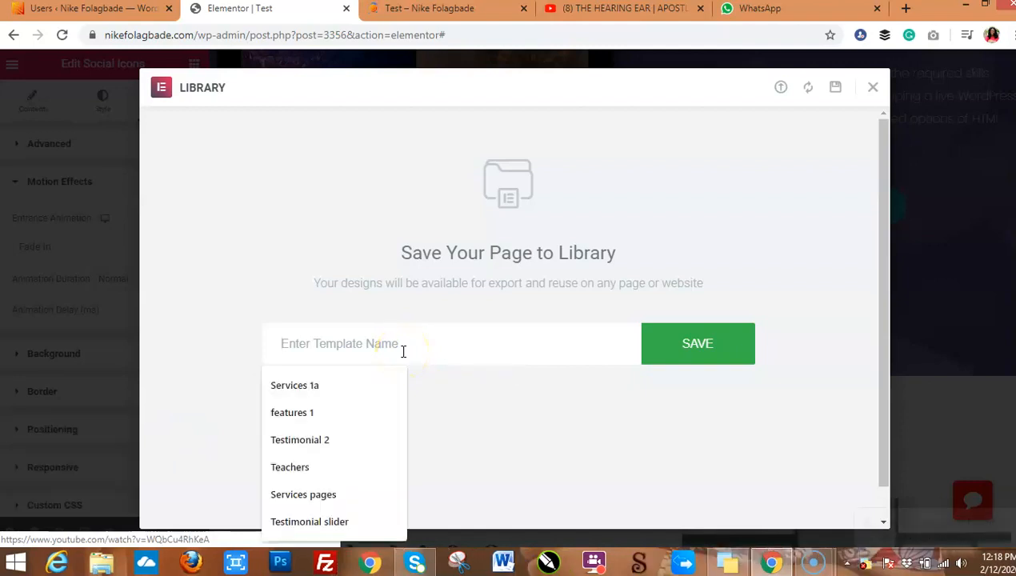
type("Te")
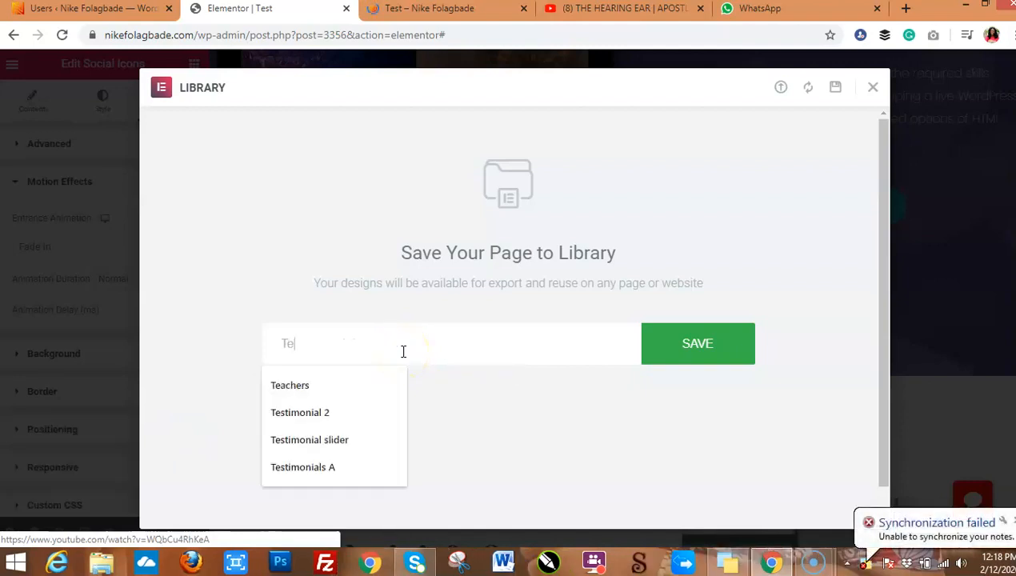
type("st")
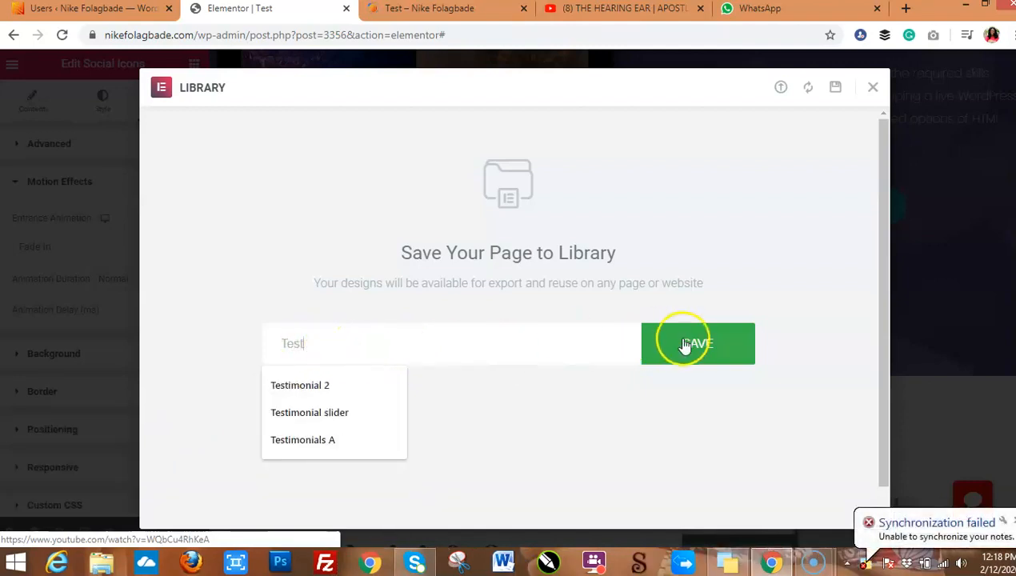
left_click(873, 90)
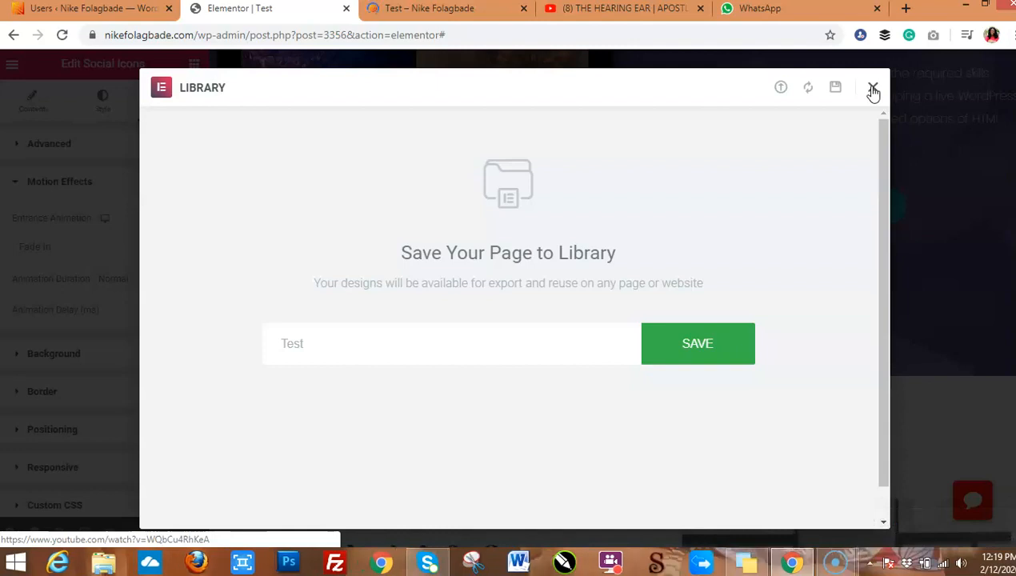
left_click(873, 90)
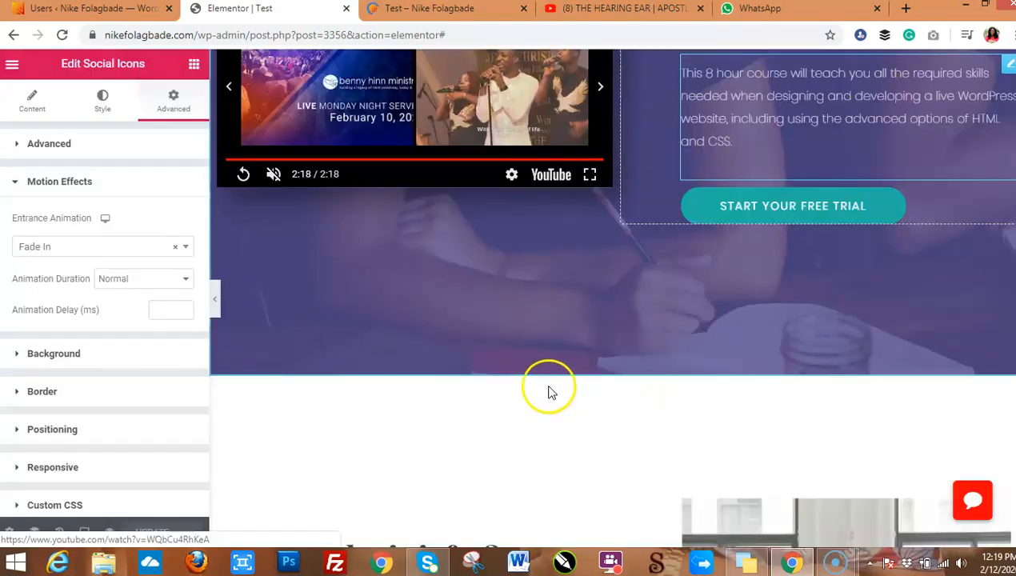
Examine the saved templates in the library for a new section below the hero, and close it without inserting one.
mouse_move(599, 398)
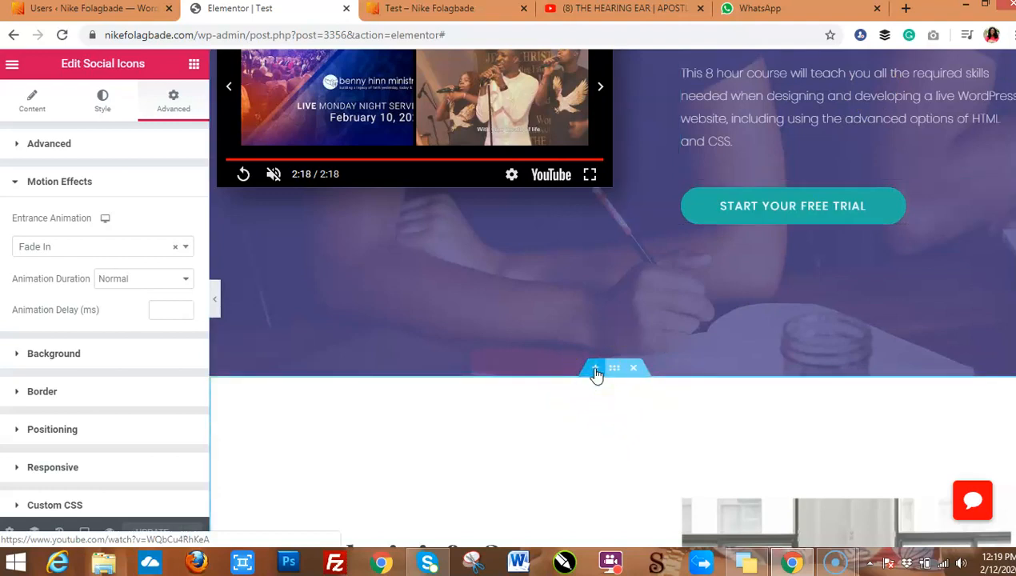
left_click(643, 444)
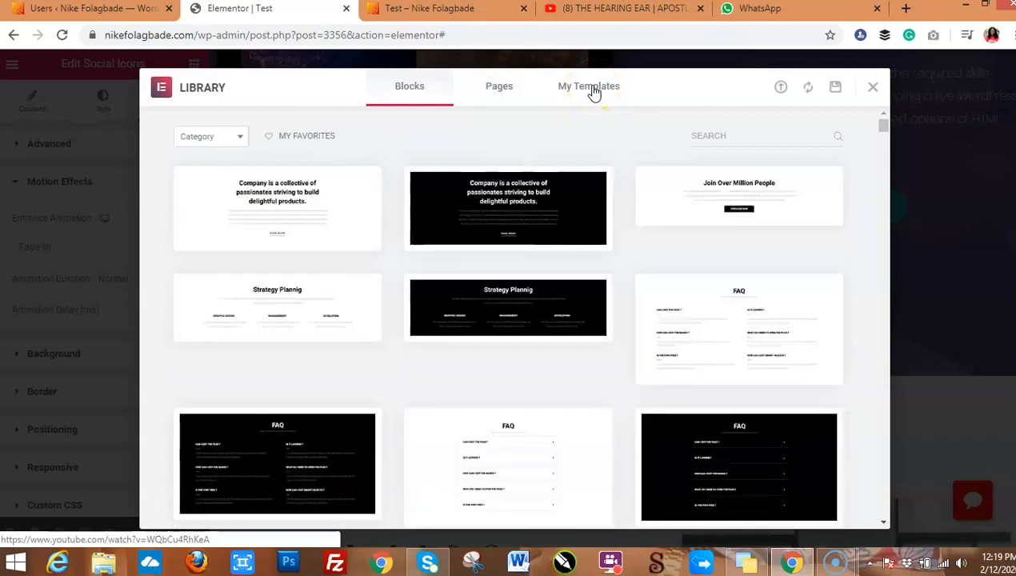
left_click(594, 93)
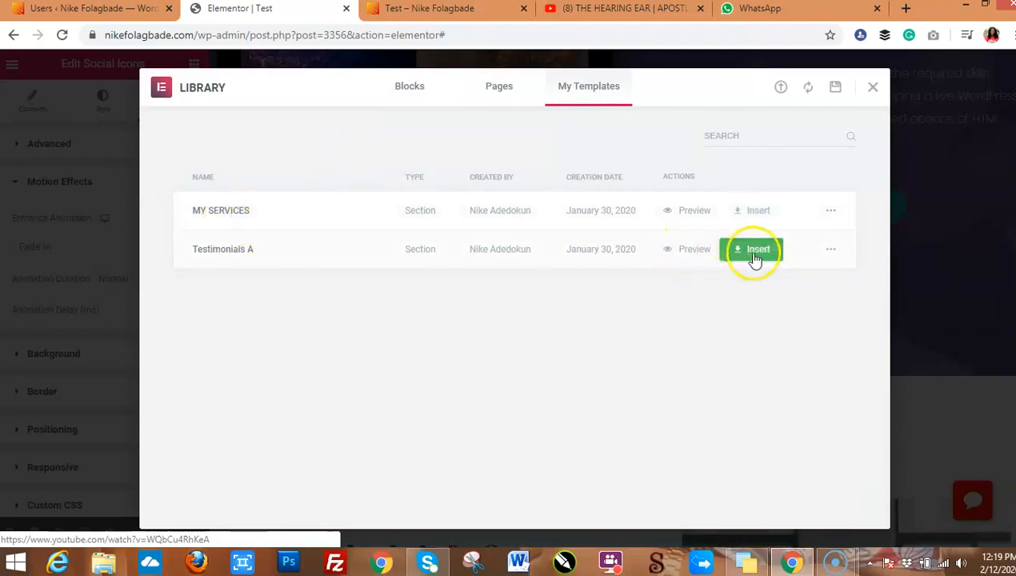
left_click(872, 88)
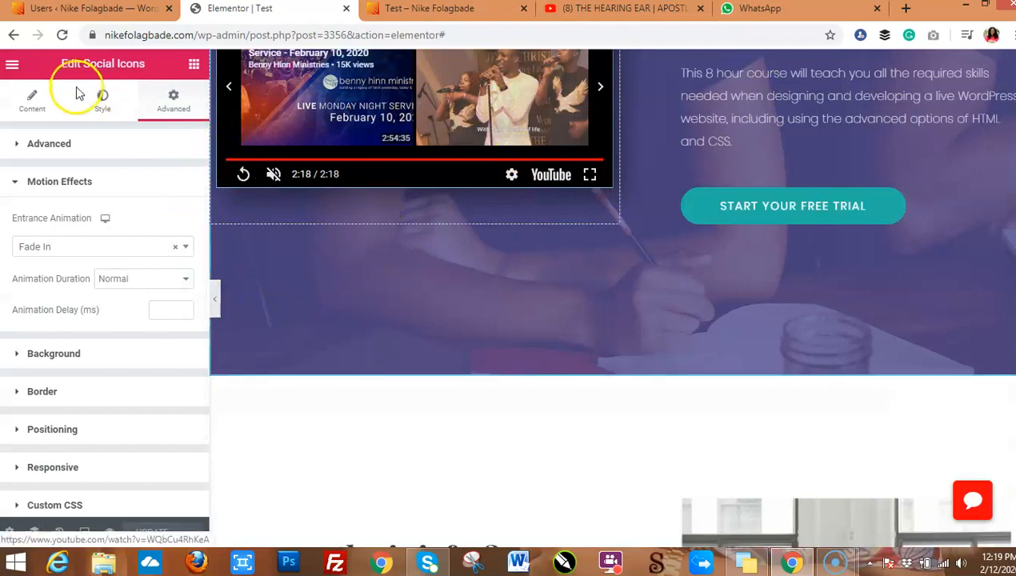
Exit to the WordPress page editor, then disable the primary header in the Astra settings and update the page.
left_click(12, 68)
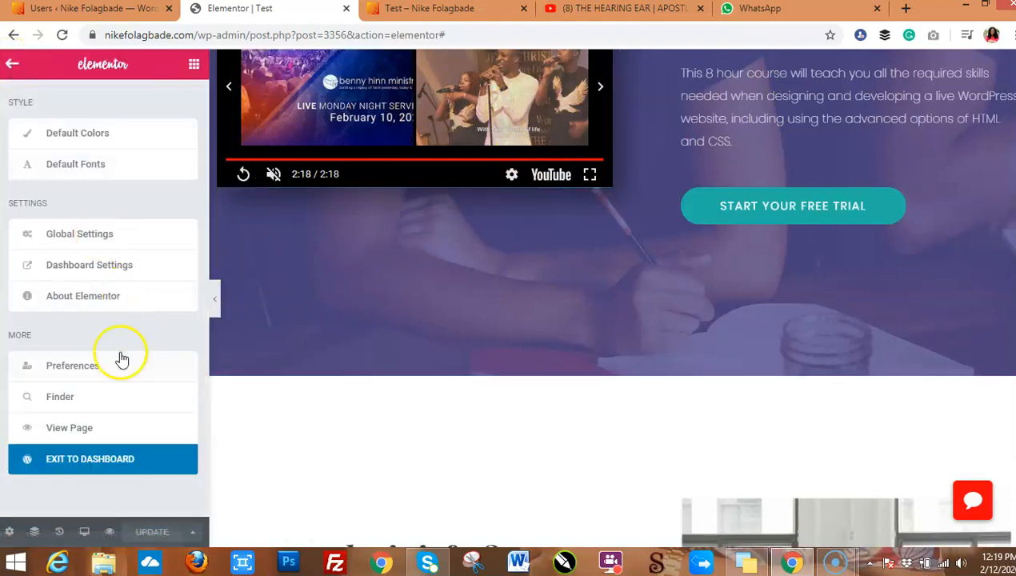
left_click(88, 467)
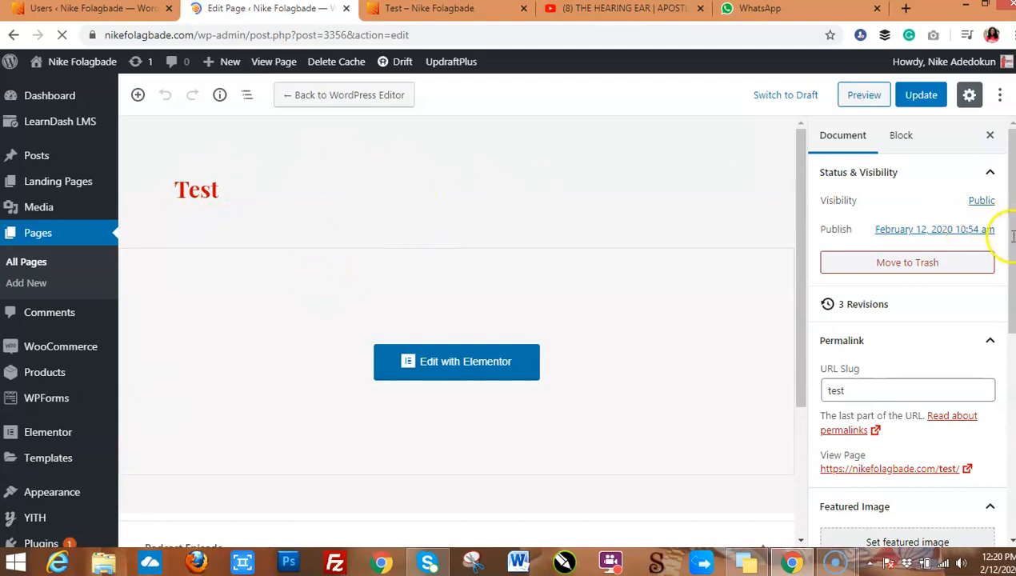
scroll(1010, 240, "down", 1)
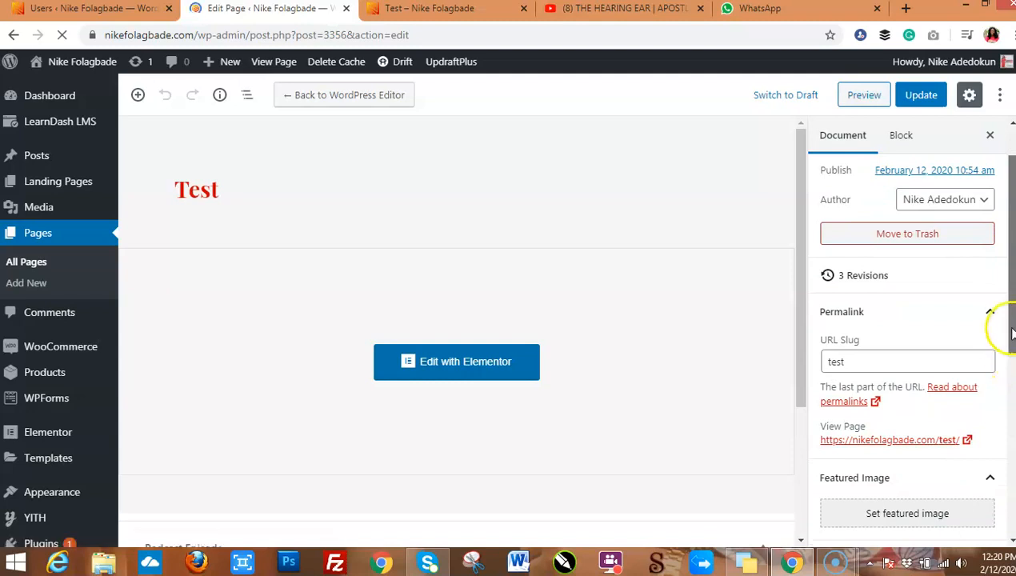
scroll(1000, 329, "down", 3)
scroll(1004, 422, "down", 2)
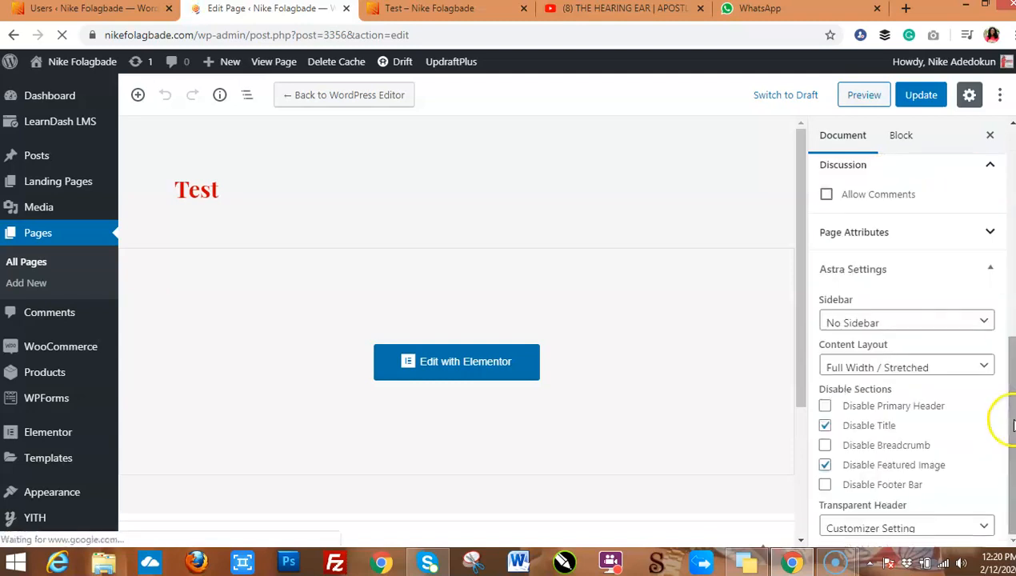
left_click(826, 407)
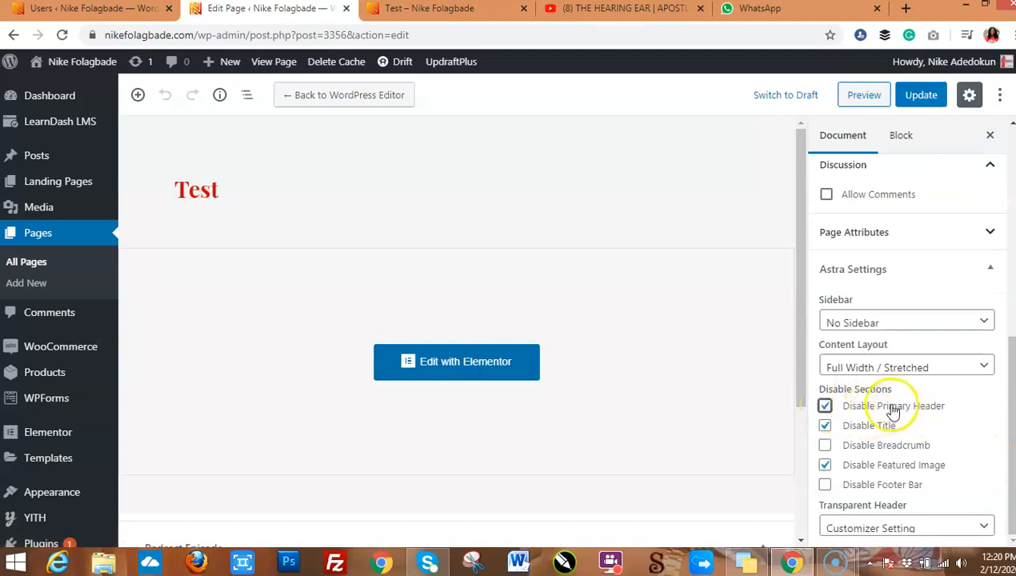
left_click(925, 102)
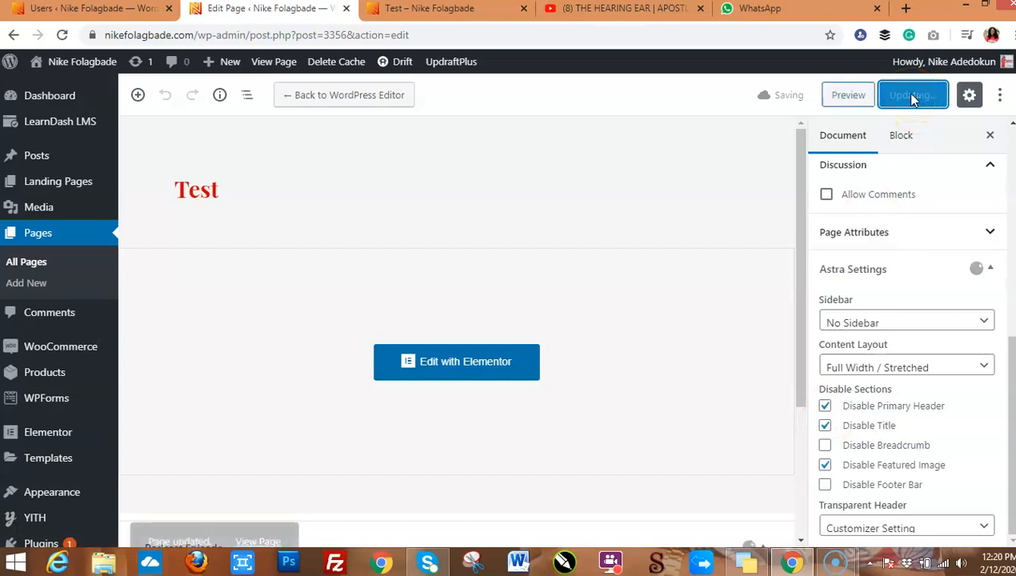
Reload the Test page preview and review its header area and sections.
left_click(472, 11)
left_click(63, 36)
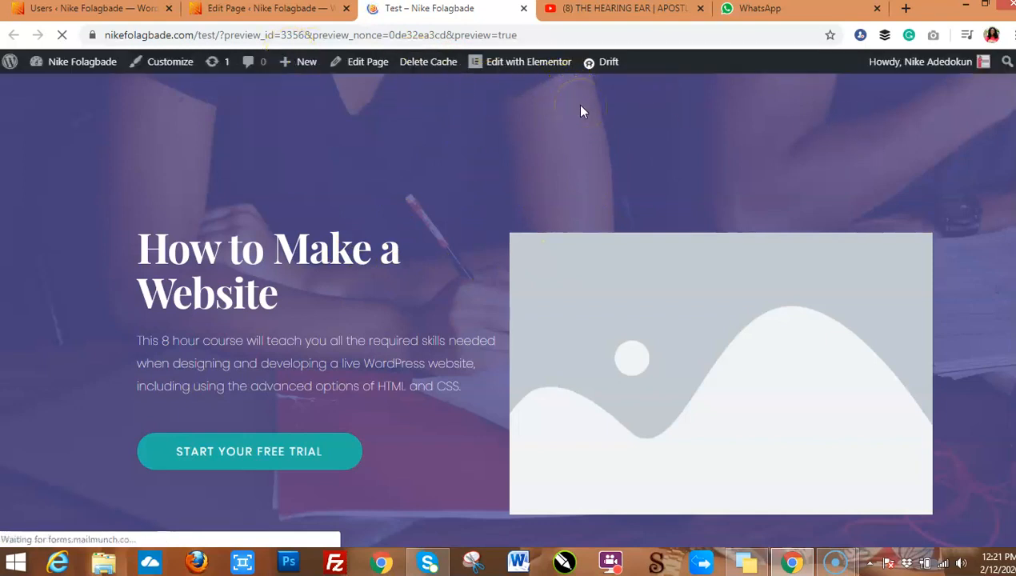
scroll(508, 311, "down", 20)
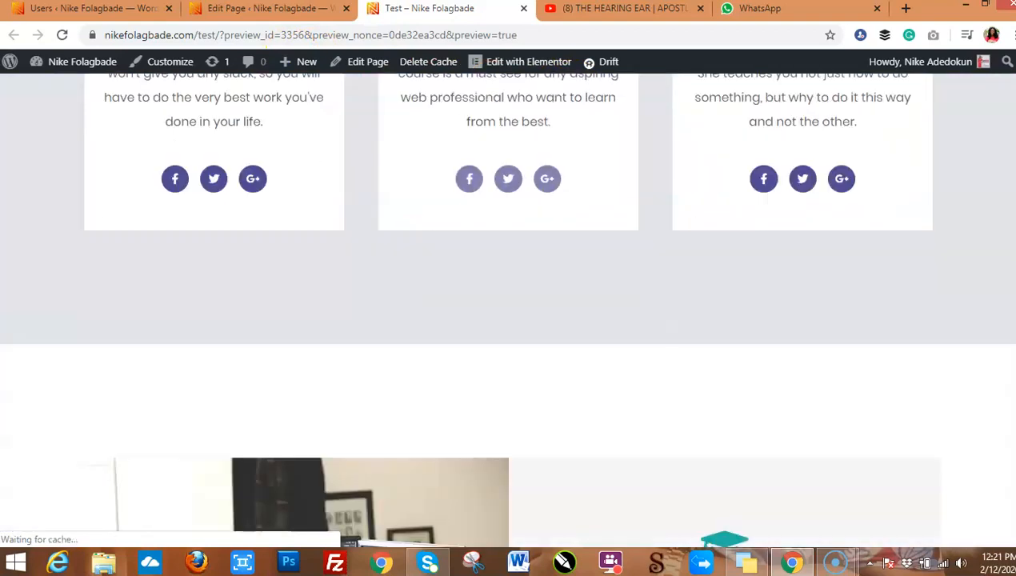
scroll(508, 311, "up", 10)
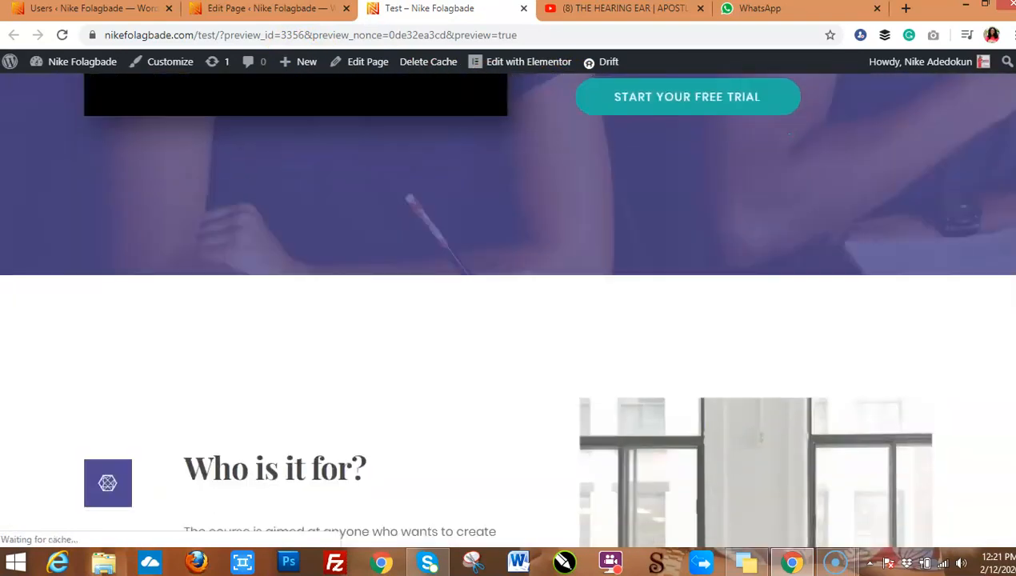
scroll(588, 166, "up", 4)
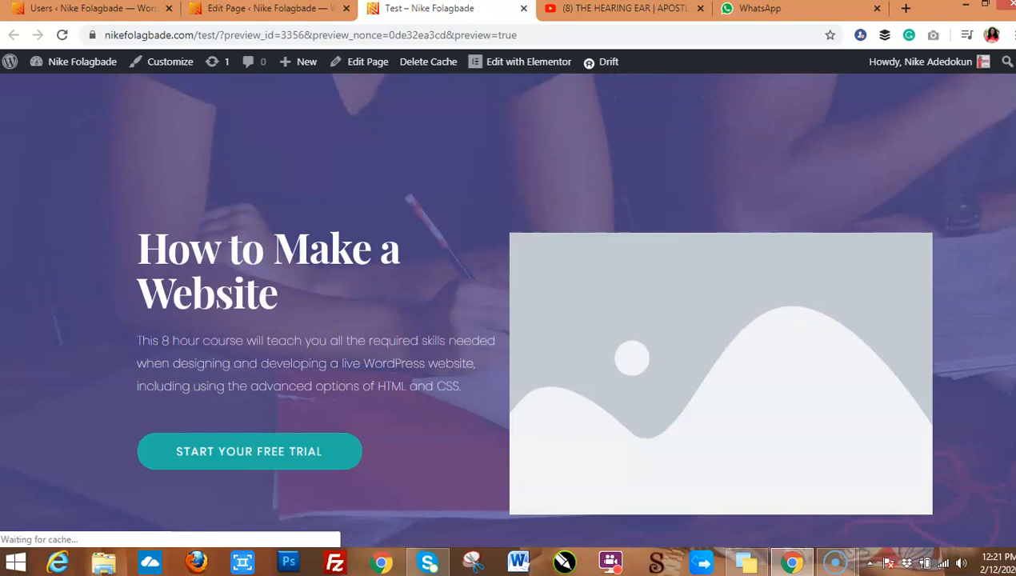